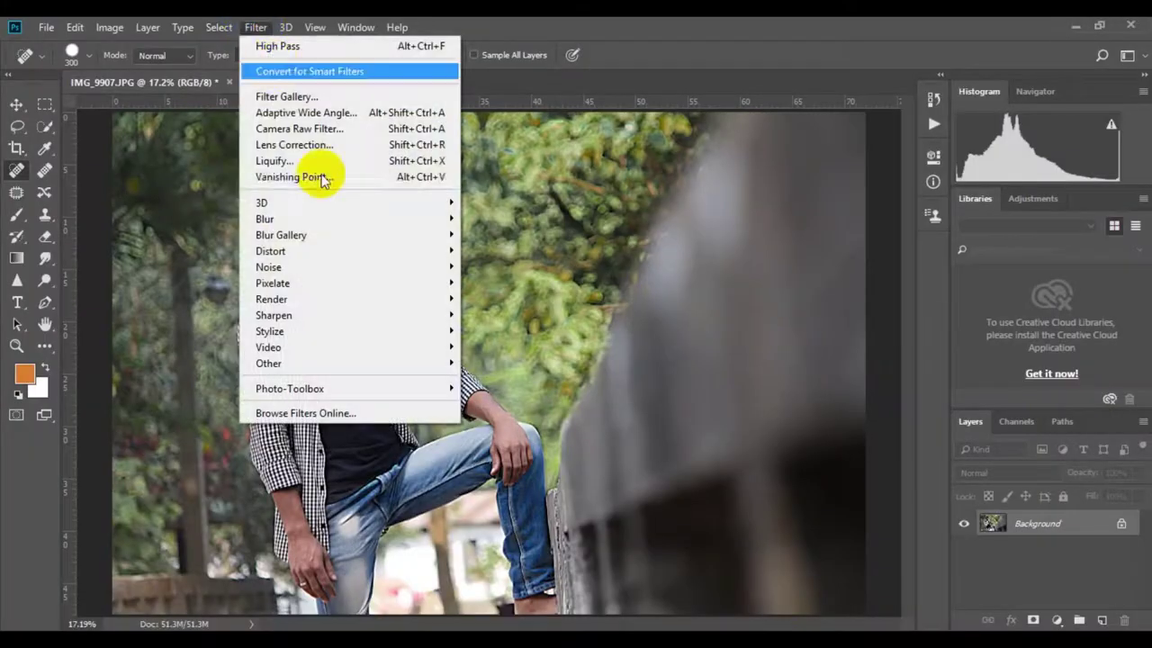
- Launch the SkinFiner 2.0 filter on IMG_9907.JPG with its Default preset
{"action": "left_click", "coordinate": [576, 331]}
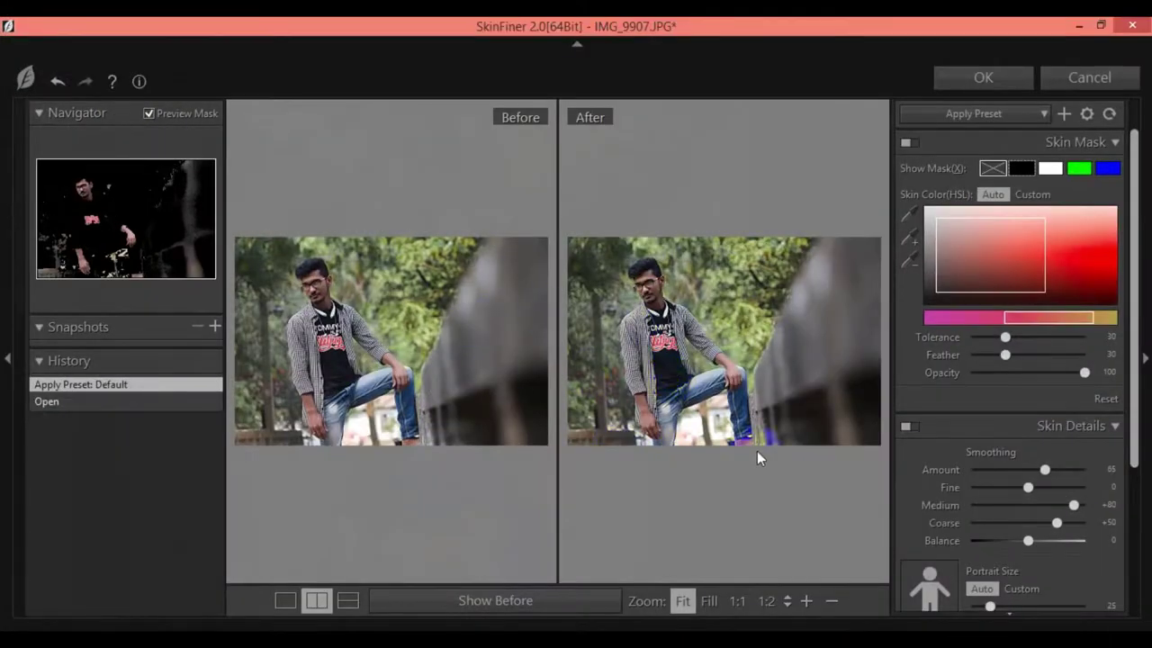
- Zoom the previews to 1:8, set Balance +70 and Coarse +83, and apply the retouch
{"action": "left_click", "coordinate": [772, 377]}
{"action": "left_click", "coordinate": [831, 600]}
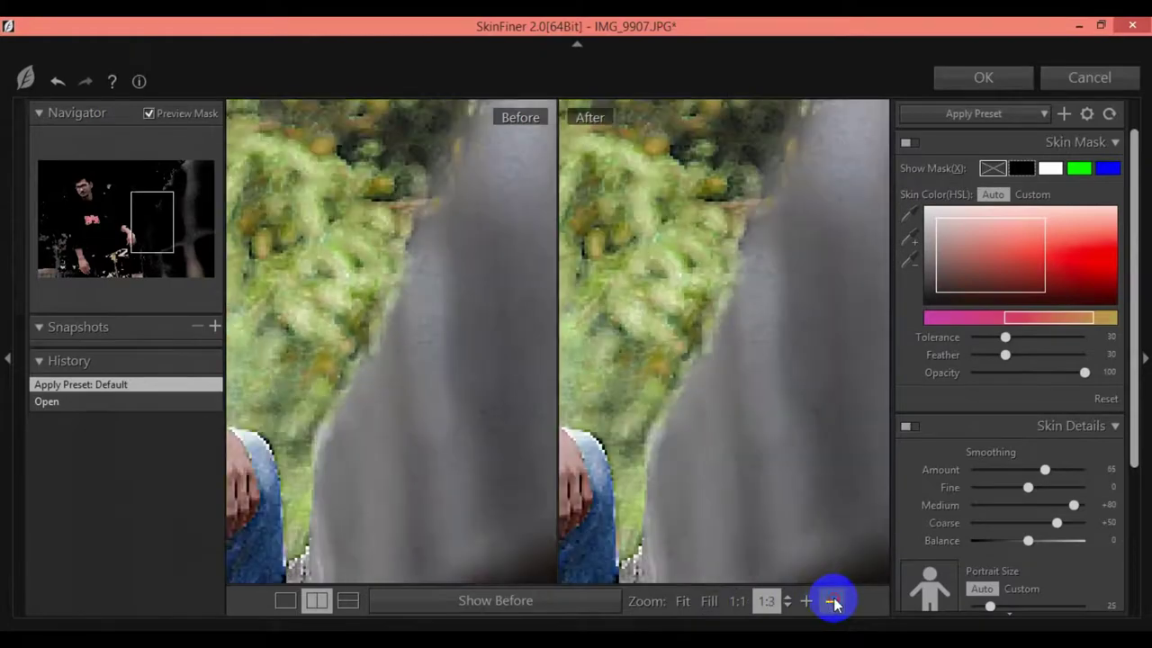
{"action": "left_click", "coordinate": [807, 600]}
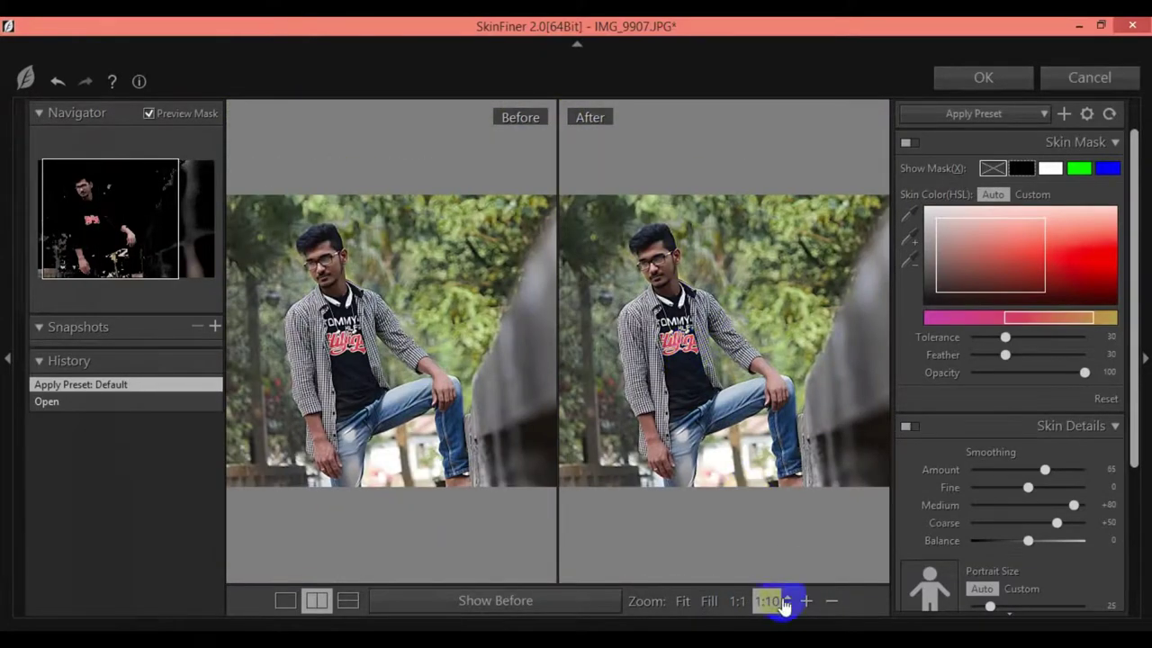
{"action": "left_click", "coordinate": [807, 600]}
{"action": "left_click_drag", "start_coordinate": [640, 223], "coordinate": [683, 222]}
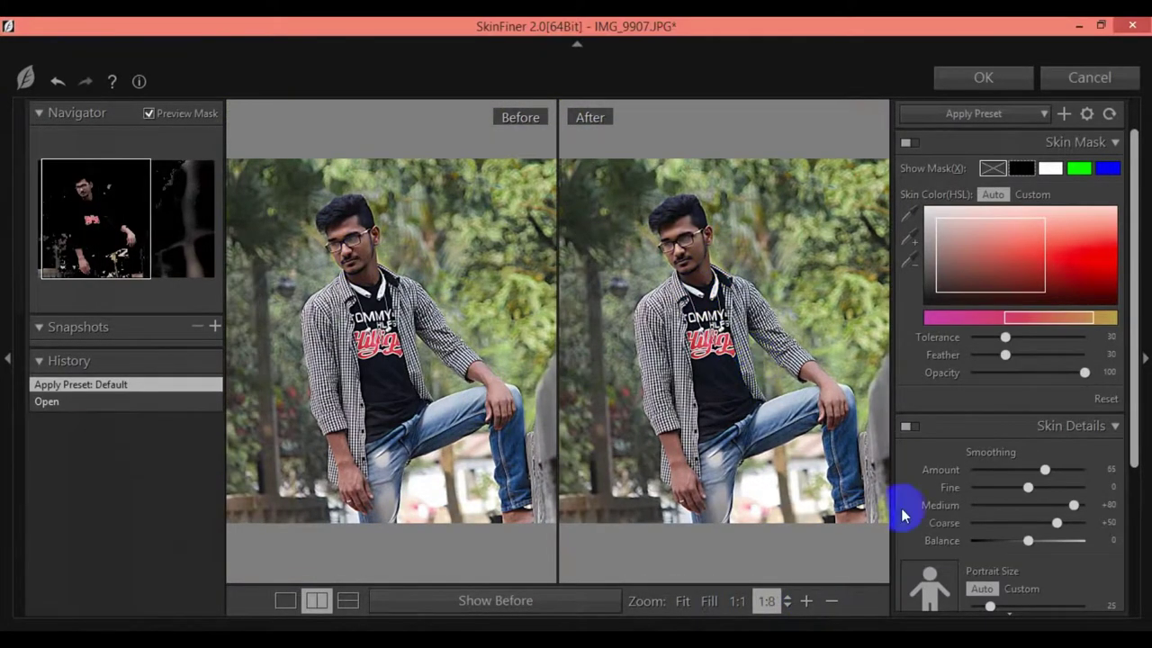
{"action": "left_click", "coordinate": [1029, 541]}
{"action": "mouse_move", "coordinate": [1028, 541]}
{"action": "left_mouse_down"}
{"action": "mouse_move", "coordinate": [1067, 541]}
{"action": "mouse_move", "coordinate": [1075, 523]}
{"action": "left_mouse_up"}
{"action": "left_click_drag", "start_coordinate": [1074, 523], "coordinate": [1075, 523]}
{"action": "left_click", "coordinate": [1013, 78]}
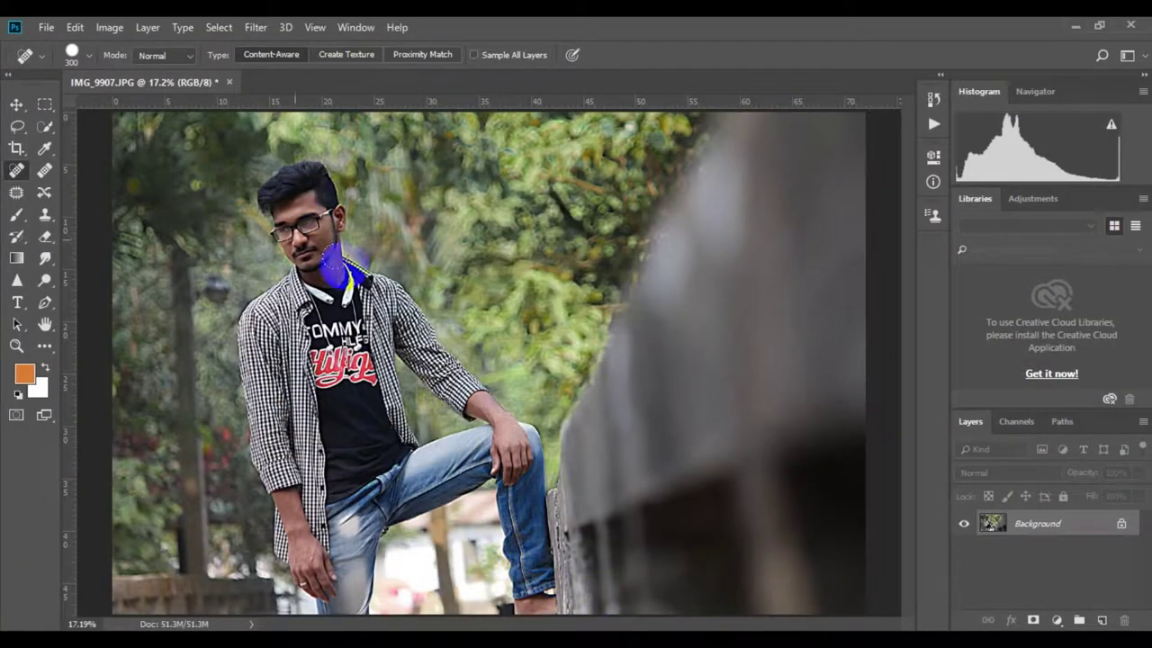
- Duplicate the Background layer as Layer 1 with Ctrl+J
{"action": "scroll", "coordinate": [342, 270], "scroll_direction": "up", "scroll_amount": 2}
{"action": "scroll", "coordinate": [346, 270], "scroll_direction": "up", "scroll_amount": 2}
{"action": "scroll", "coordinate": [368, 275], "scroll_direction": "up", "scroll_amount": 3}
{"action": "scroll", "coordinate": [511, 402], "scroll_direction": "down", "scroll_amount": 10}
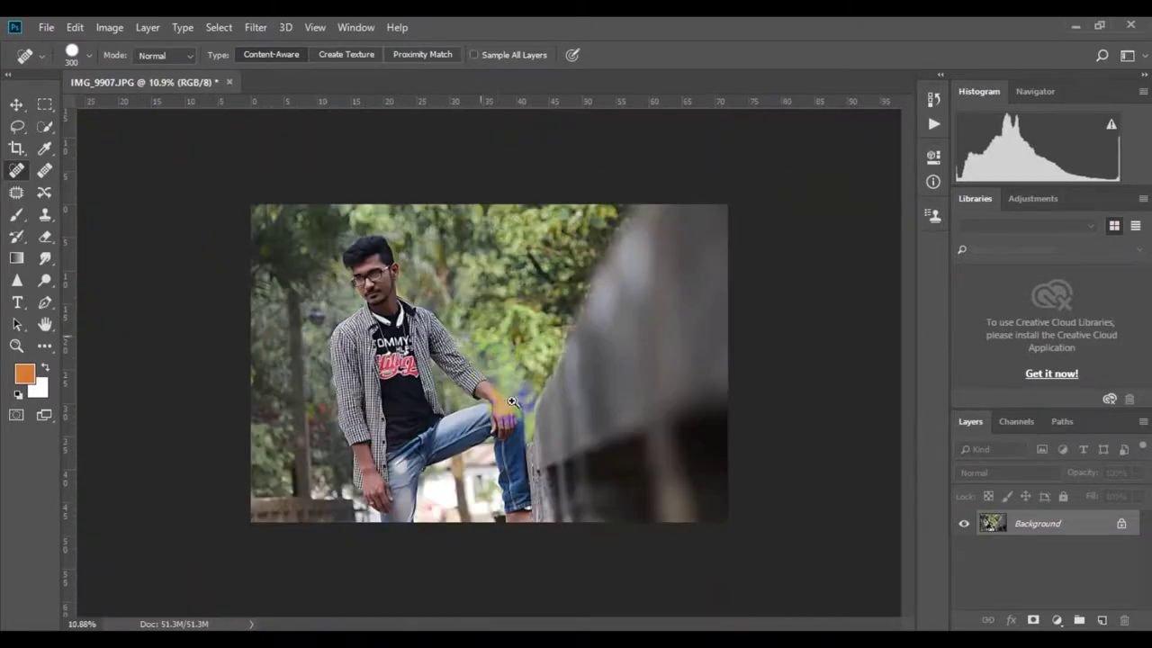
{"action": "scroll", "coordinate": [512, 402], "scroll_direction": "up", "scroll_amount": 2}
{"action": "scroll", "coordinate": [511, 401], "scroll_direction": "up", "scroll_amount": 2}
{"action": "scroll", "coordinate": [511, 401], "scroll_direction": "up", "scroll_amount": 1}
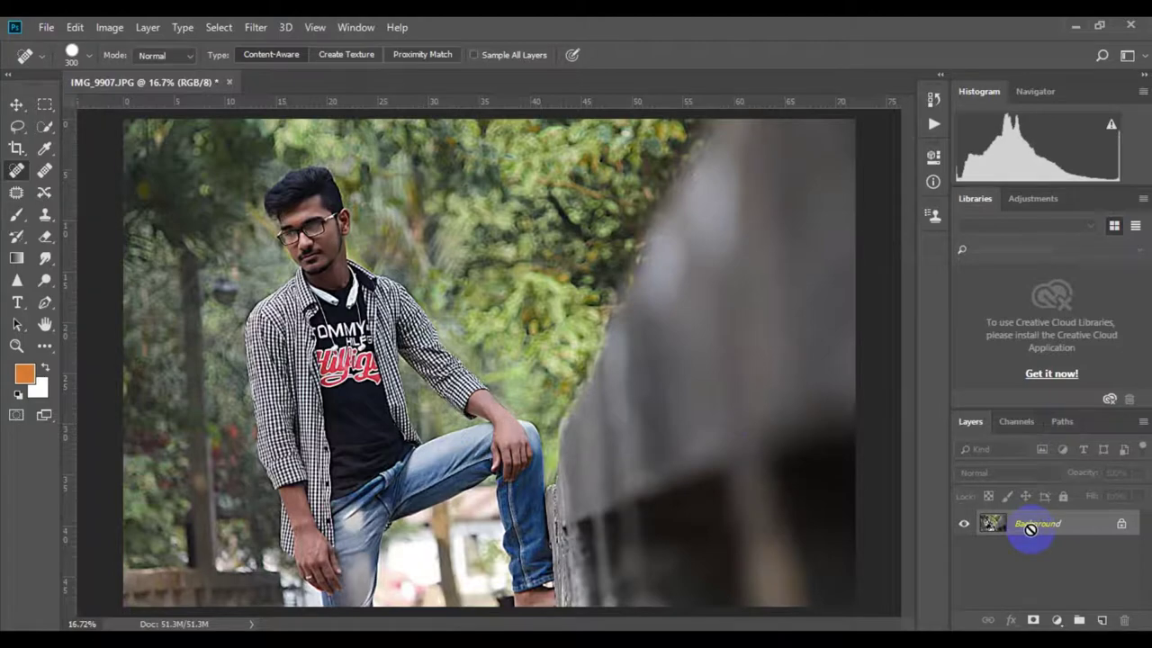
{"action": "scroll", "coordinate": [387, 317], "scroll_direction": "down", "scroll_amount": 1}
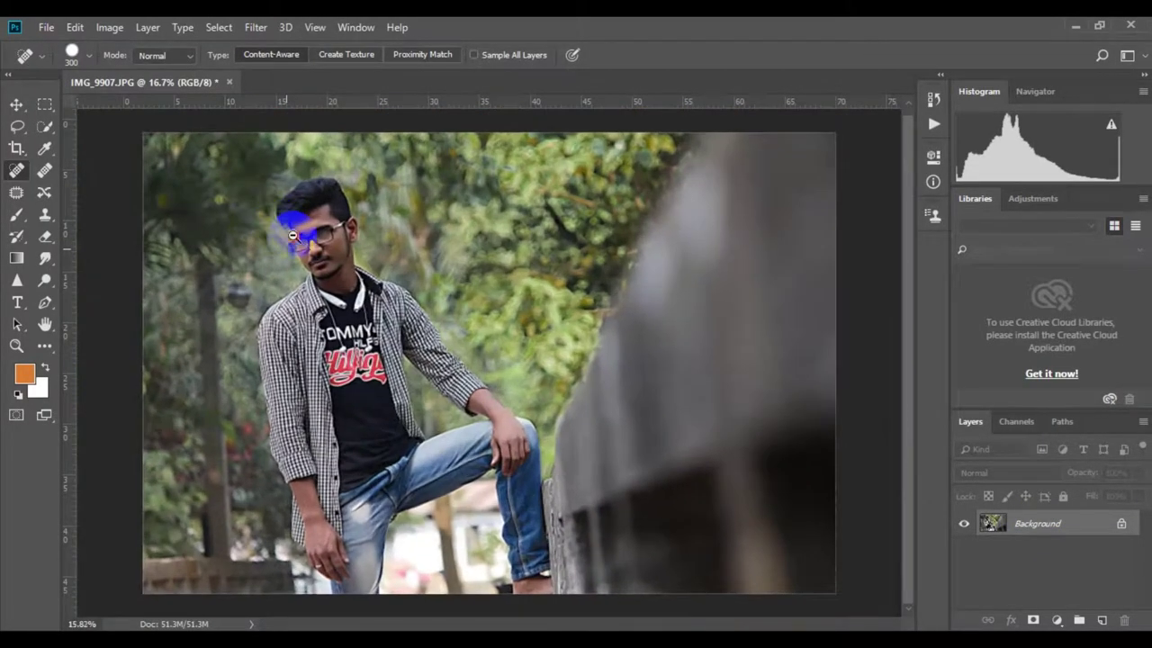
{"action": "key", "text": "ctrl+j"}
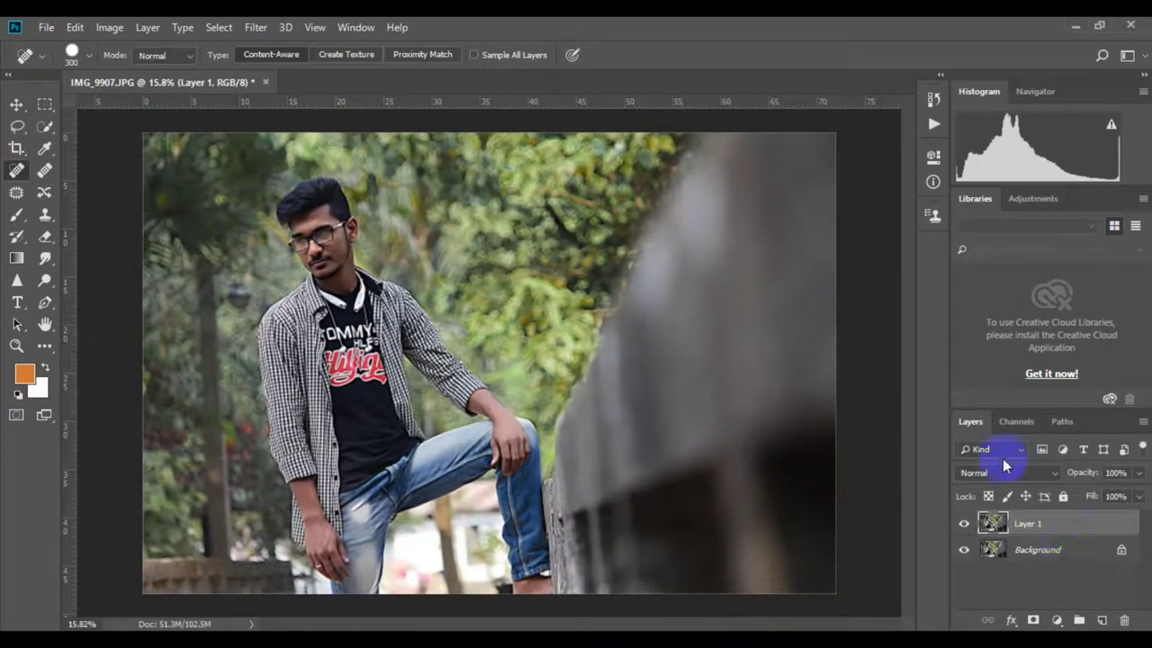
- Switch to the Dodge tool (Midtones, 6%) and lighten the forehead
{"action": "left_click", "coordinate": [45, 275]}
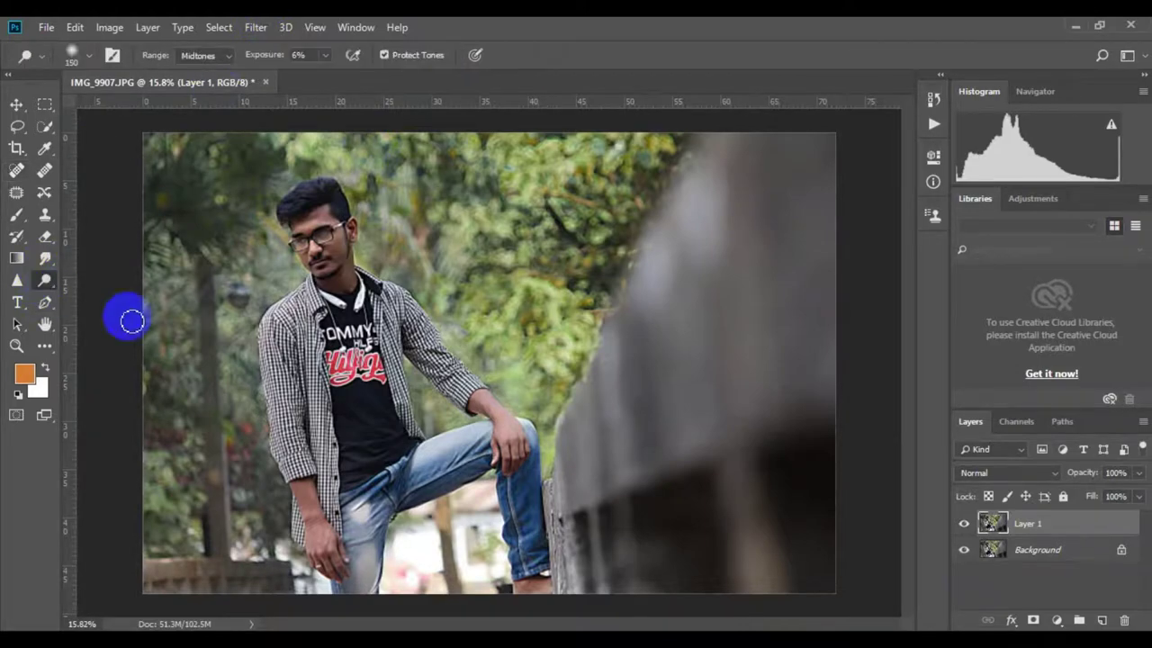
{"action": "scroll", "coordinate": [308, 226], "scroll_direction": "up", "scroll_amount": 5}
{"action": "scroll", "coordinate": [270, 203], "scroll_direction": "up", "scroll_amount": 8}
{"action": "scroll", "coordinate": [261, 195], "scroll_direction": "up", "scroll_amount": 3}
{"action": "scroll", "coordinate": [374, 297], "scroll_direction": "up", "scroll_amount": 1}
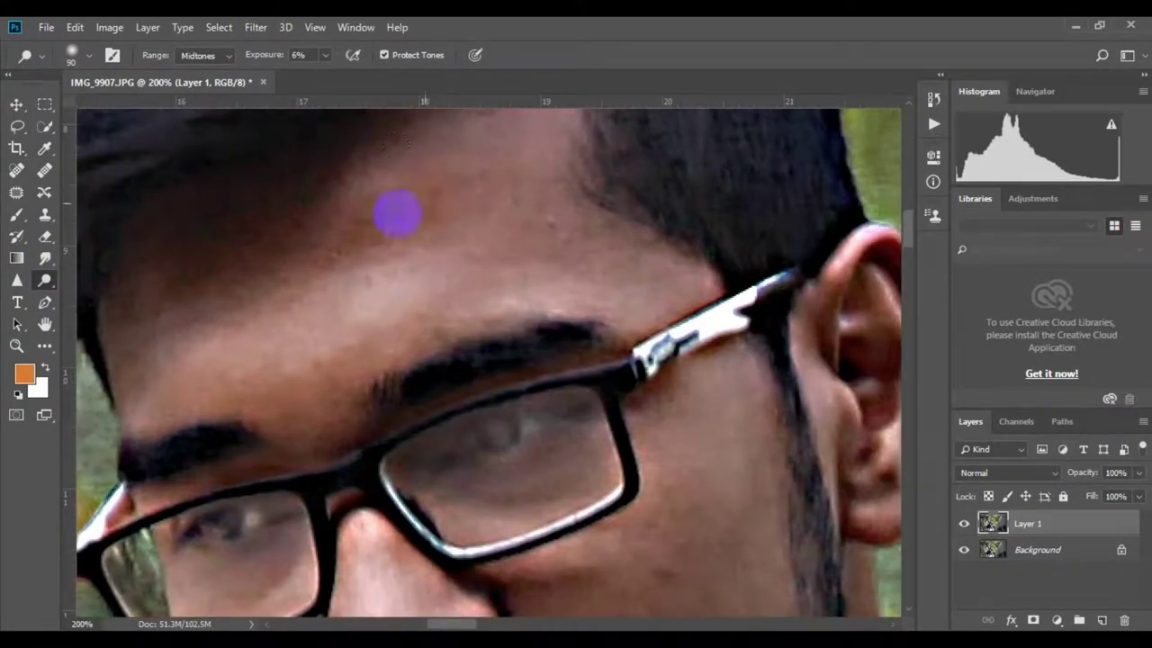
{"action": "left_click_drag", "start_coordinate": [396, 213], "coordinate": [458, 228]}
- Lighten the skin along the bridge and length of the nose
{"action": "scroll", "coordinate": [256, 323], "scroll_direction": "down", "scroll_amount": 1}
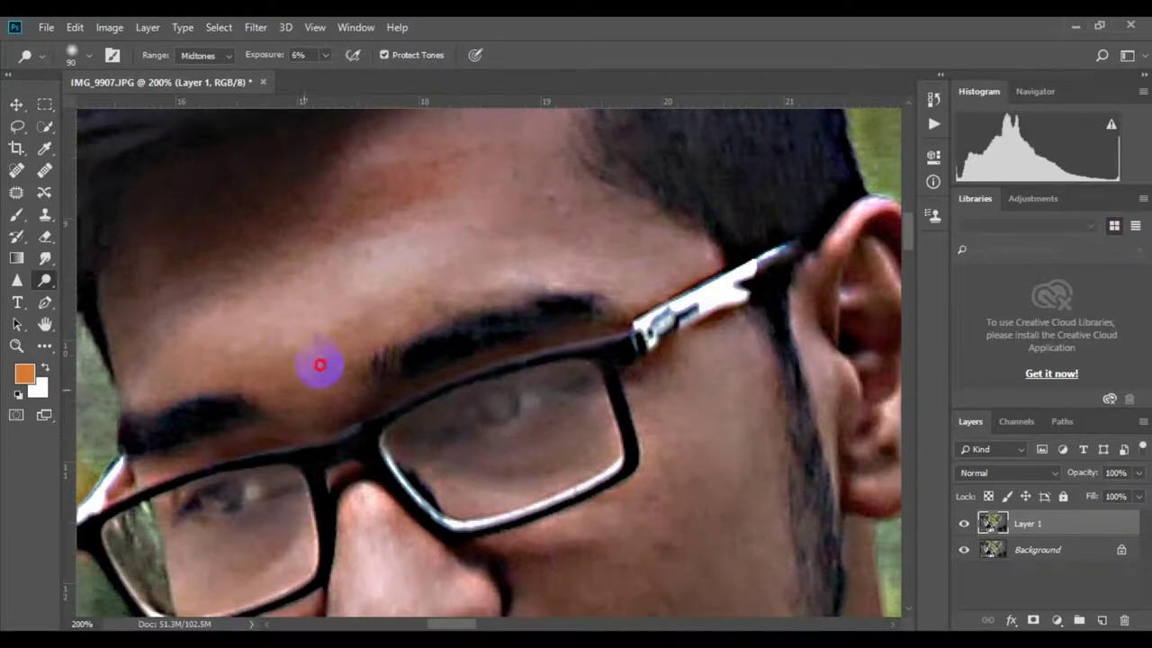
{"action": "scroll", "coordinate": [378, 321], "scroll_direction": "down", "scroll_amount": 5}
{"action": "scroll", "coordinate": [368, 303], "scroll_direction": "down", "scroll_amount": 5}
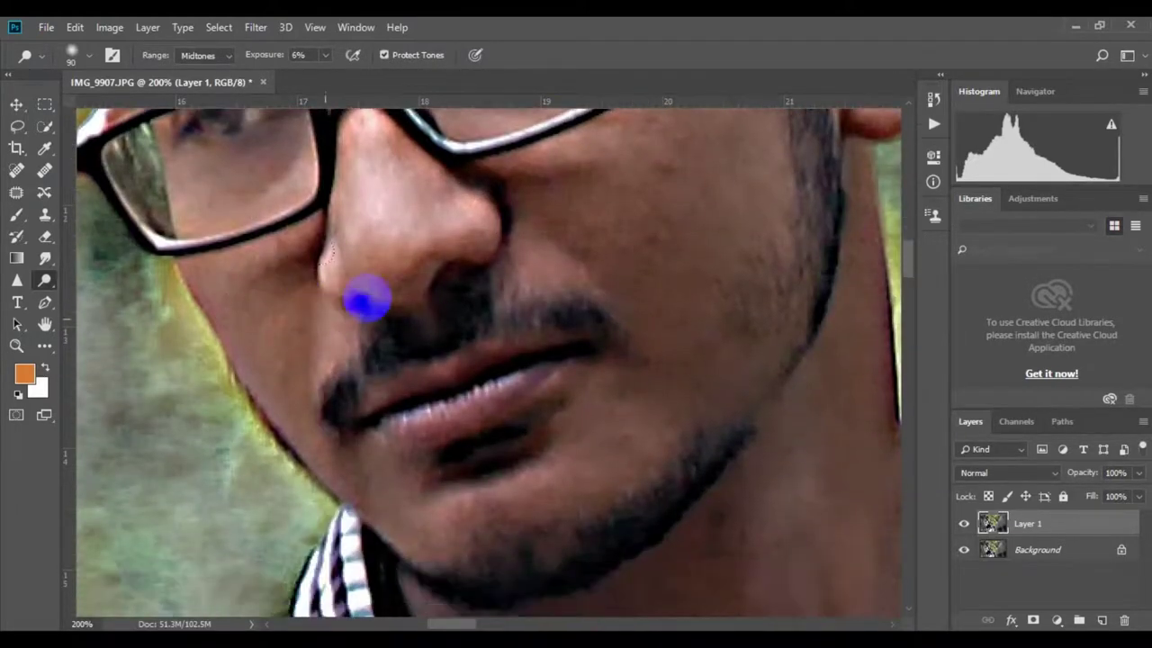
{"action": "scroll", "coordinate": [350, 307], "scroll_direction": "up", "scroll_amount": 5}
{"action": "left_click_drag", "start_coordinate": [340, 265], "coordinate": [363, 276]}
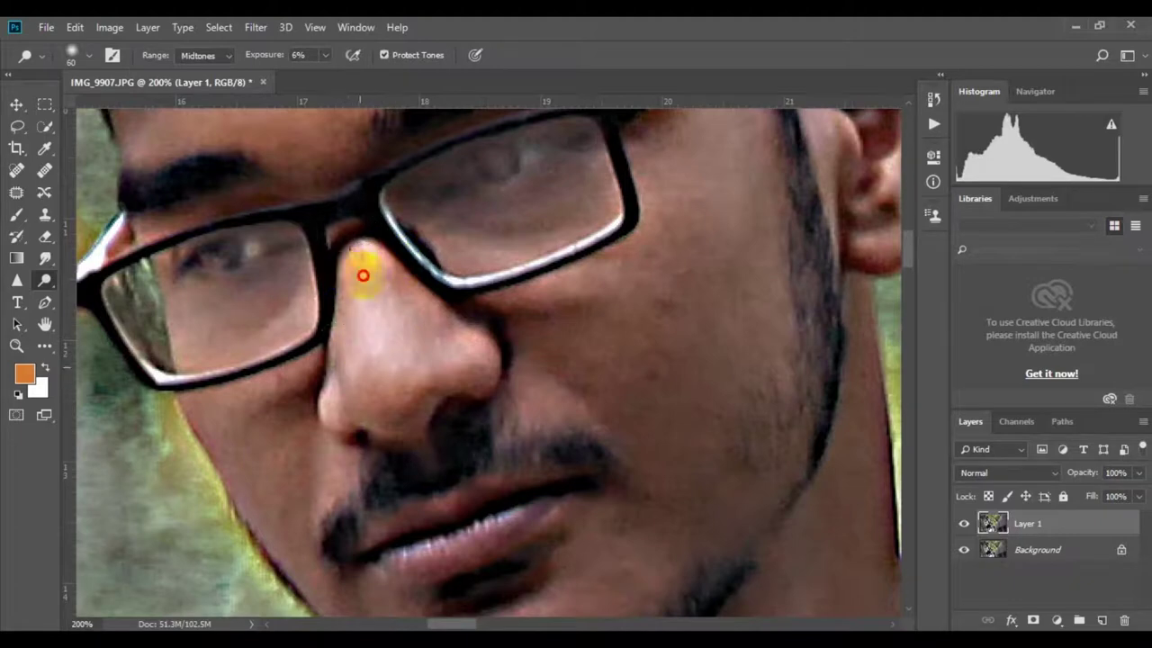
{"action": "left_click_drag", "start_coordinate": [347, 336], "coordinate": [366, 350]}
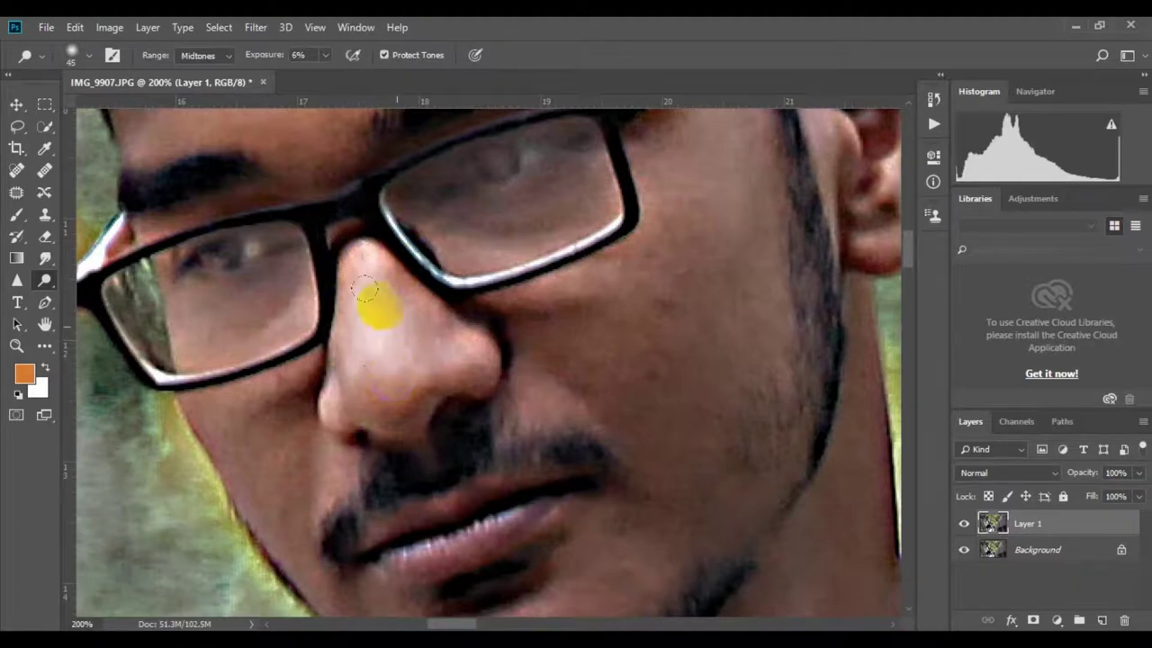
- Lighten the cheek and the skin under the glasses along the lower lens rim
{"action": "scroll", "coordinate": [360, 333], "scroll_direction": "down", "scroll_amount": 5}
{"action": "left_click_drag", "start_coordinate": [207, 222], "coordinate": [214, 239]}
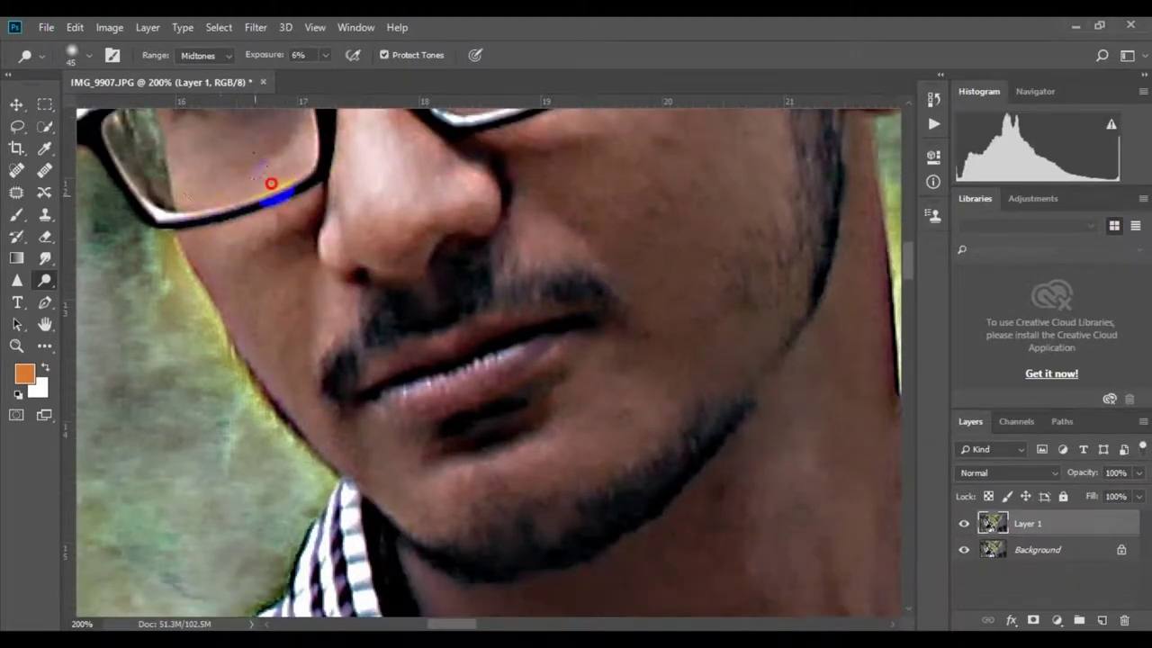
{"action": "scroll", "coordinate": [481, 306], "scroll_direction": "up", "scroll_amount": 6}
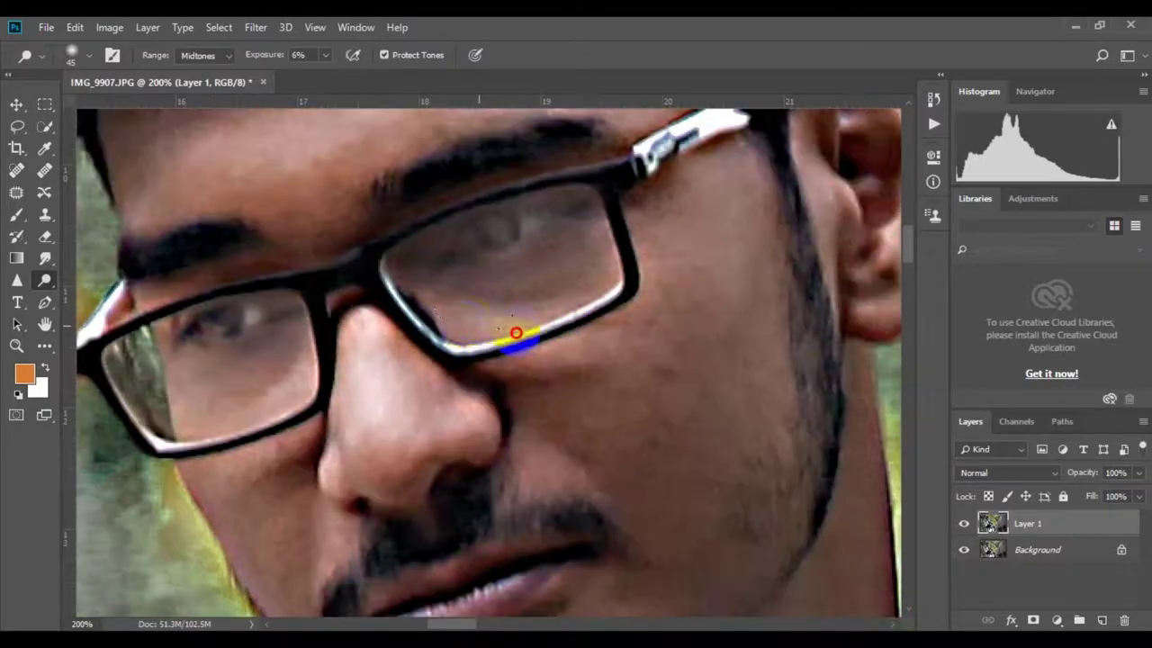
{"action": "left_click_drag", "start_coordinate": [516, 333], "coordinate": [591, 333]}
{"action": "scroll", "coordinate": [652, 351], "scroll_direction": "up", "scroll_amount": 3}
{"action": "scroll", "coordinate": [756, 337], "scroll_direction": "down", "scroll_amount": 1}
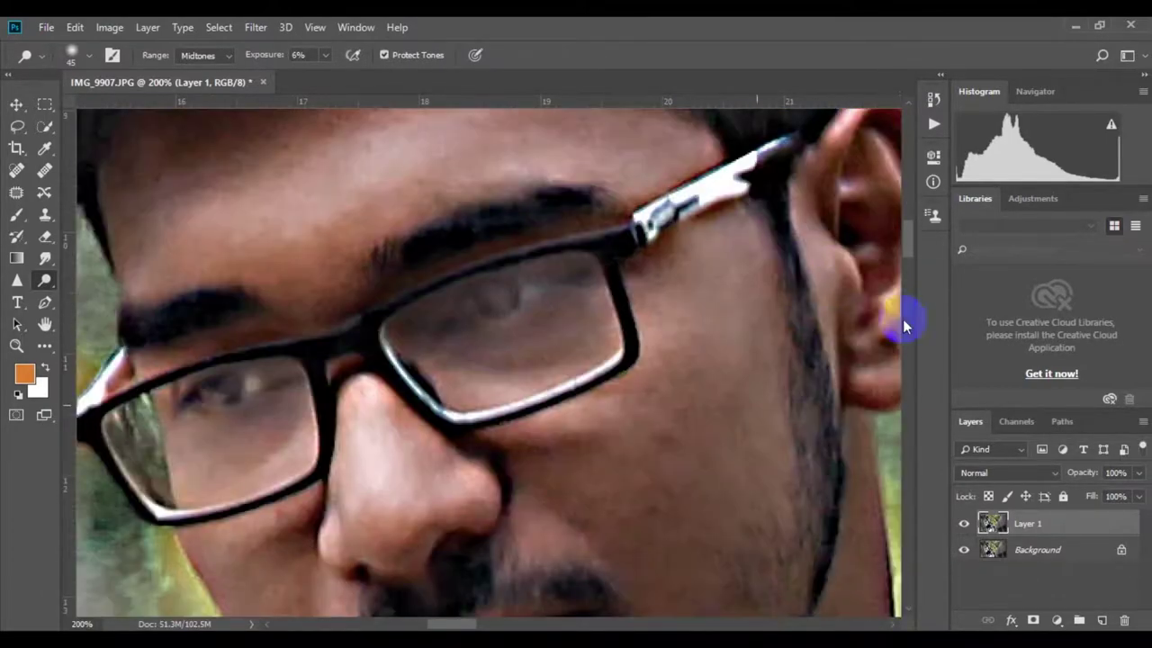
{"action": "scroll", "coordinate": [765, 306], "scroll_direction": "down", "scroll_amount": 5}
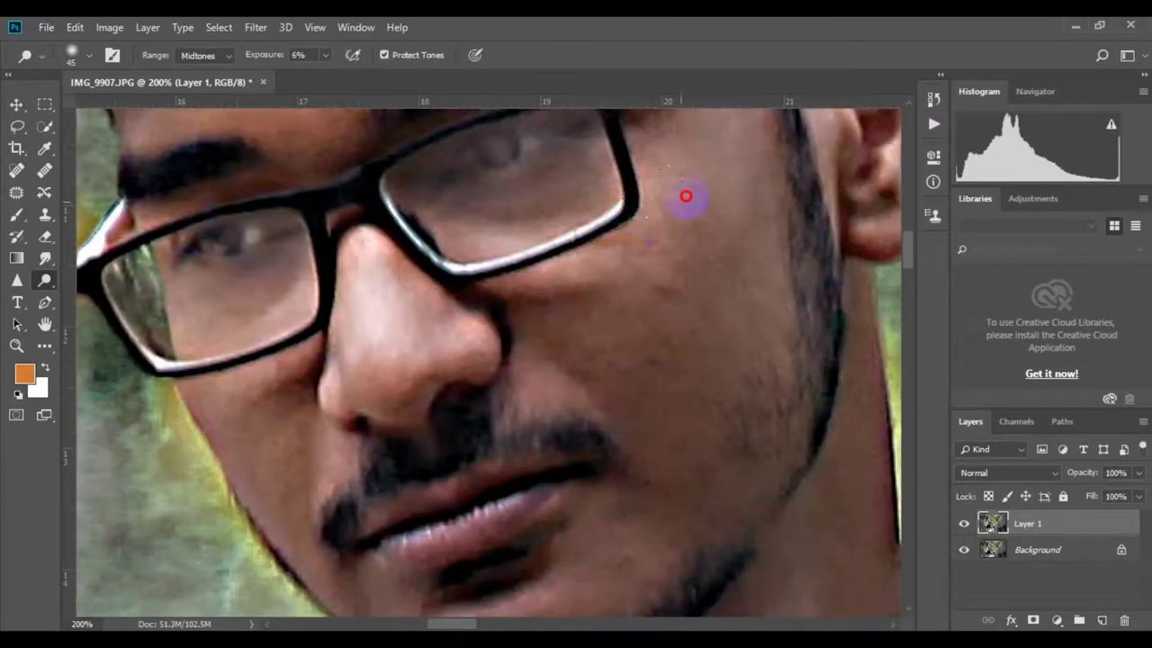
{"action": "scroll", "coordinate": [580, 315], "scroll_direction": "down", "scroll_amount": 3}
{"action": "scroll", "coordinate": [594, 369], "scroll_direction": "down", "scroll_amount": 3}
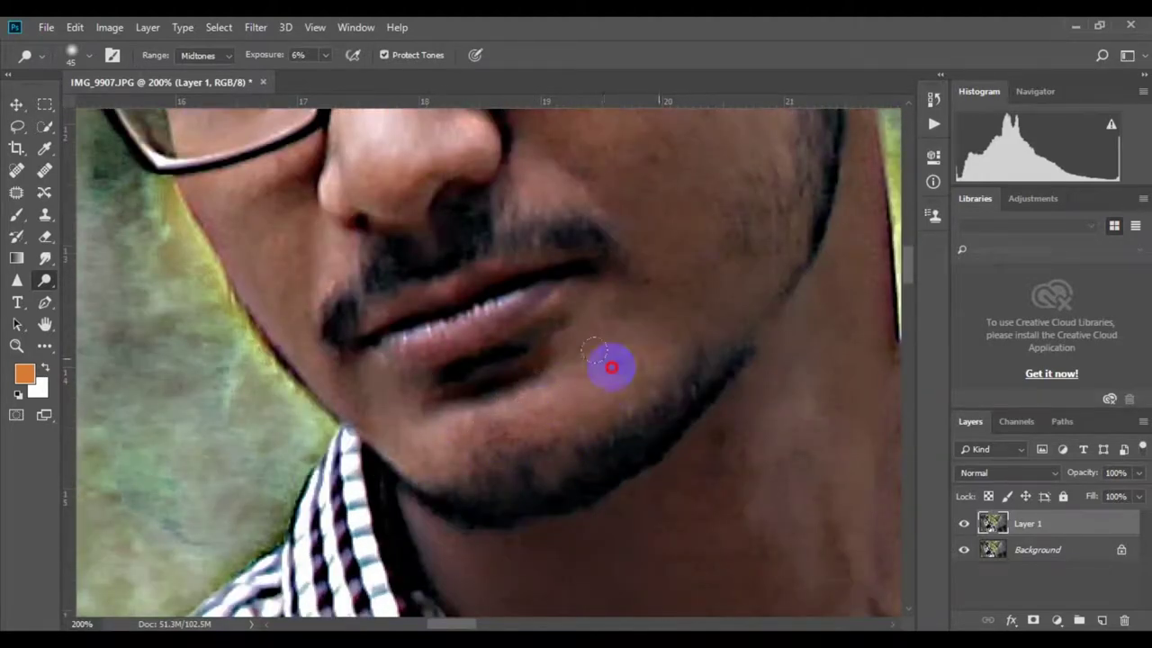
{"action": "scroll", "coordinate": [642, 417], "scroll_direction": "up", "scroll_amount": 3}
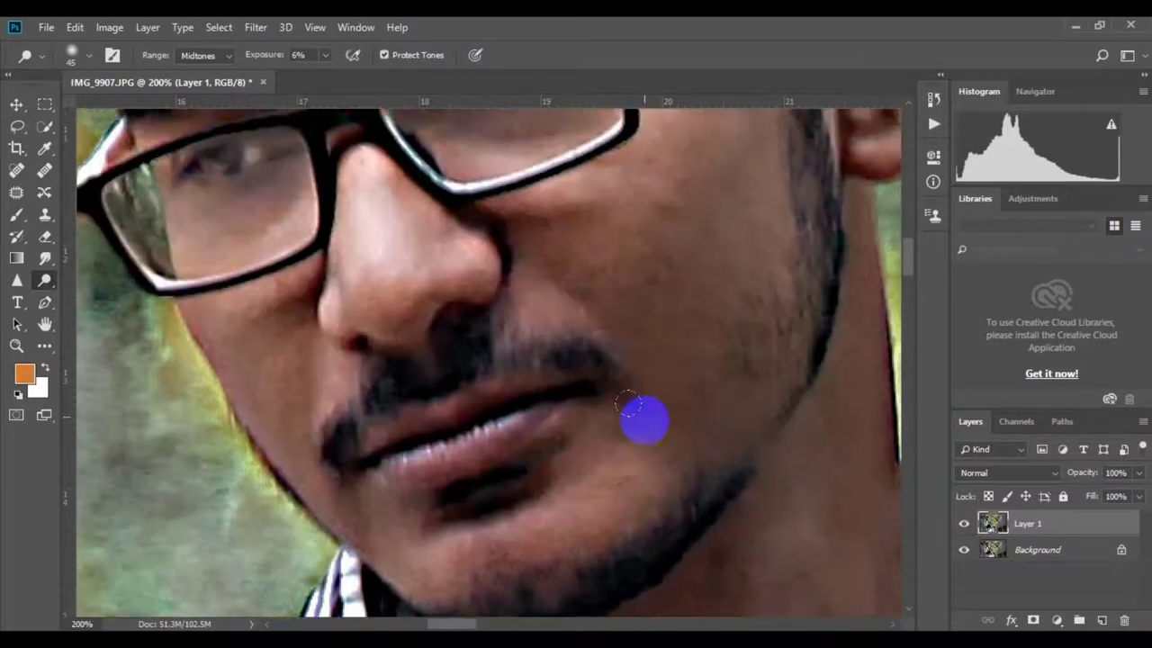
{"action": "scroll", "coordinate": [694, 417], "scroll_direction": "down", "scroll_amount": 5}
{"action": "scroll", "coordinate": [553, 352], "scroll_direction": "down", "scroll_amount": 1}
{"action": "scroll", "coordinate": [630, 373], "scroll_direction": "up", "scroll_amount": 2}
{"action": "scroll", "coordinate": [630, 372], "scroll_direction": "right", "scroll_amount": 3}
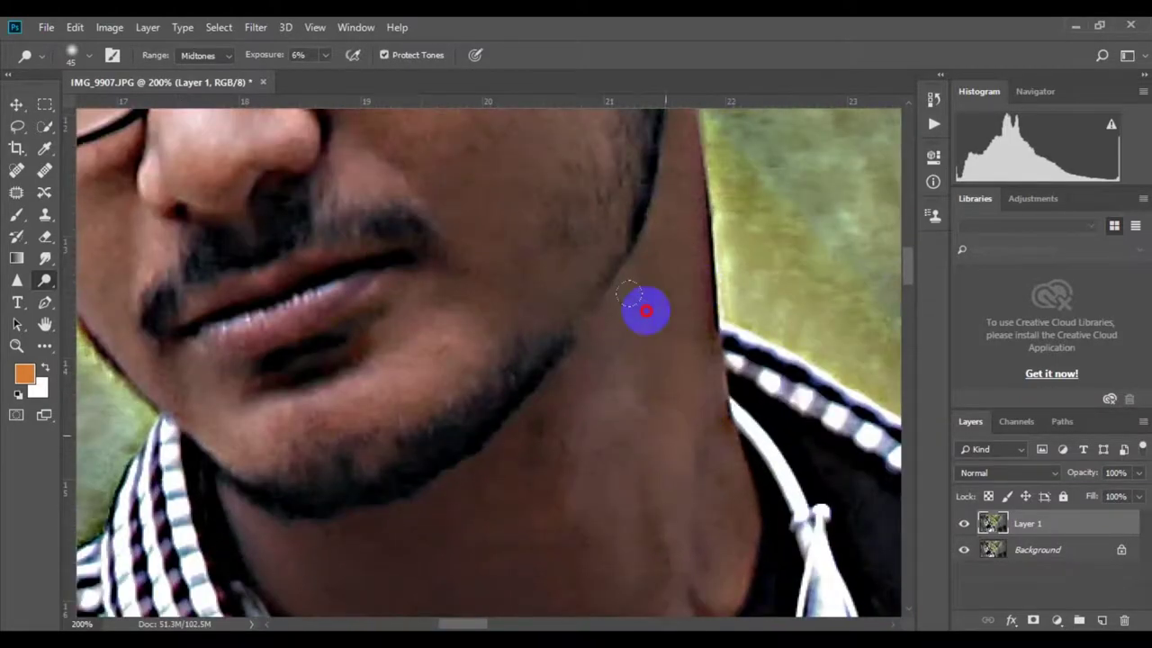
{"action": "scroll", "coordinate": [693, 585], "scroll_direction": "down", "scroll_amount": 2}
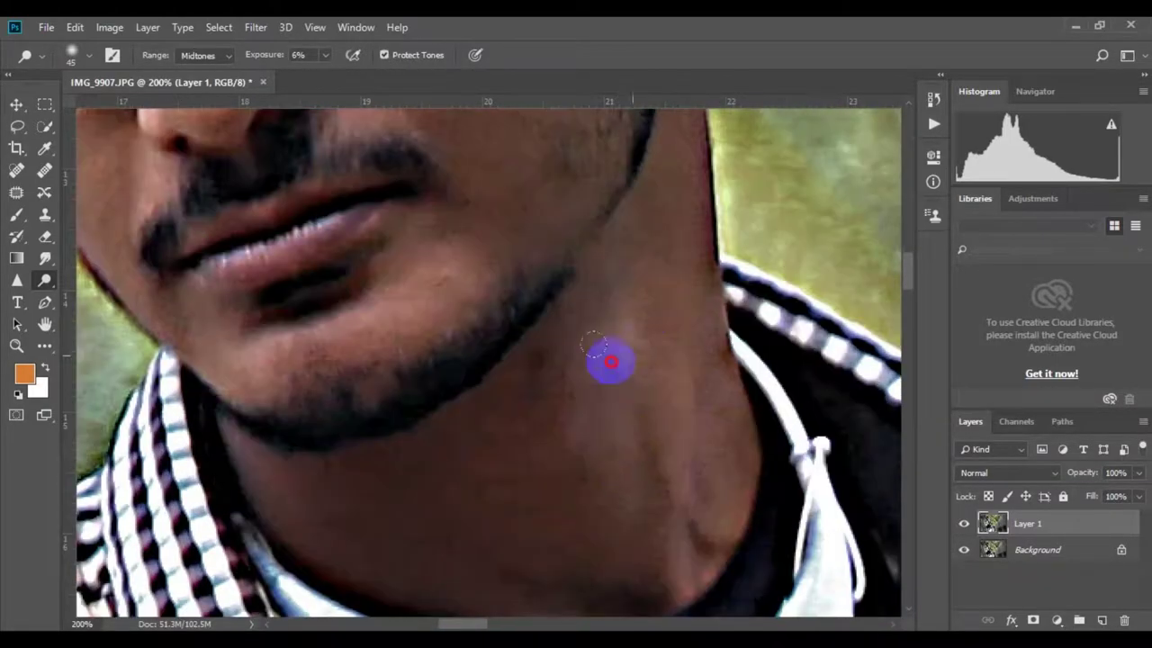
{"action": "scroll", "coordinate": [683, 463], "scroll_direction": "down", "scroll_amount": 2}
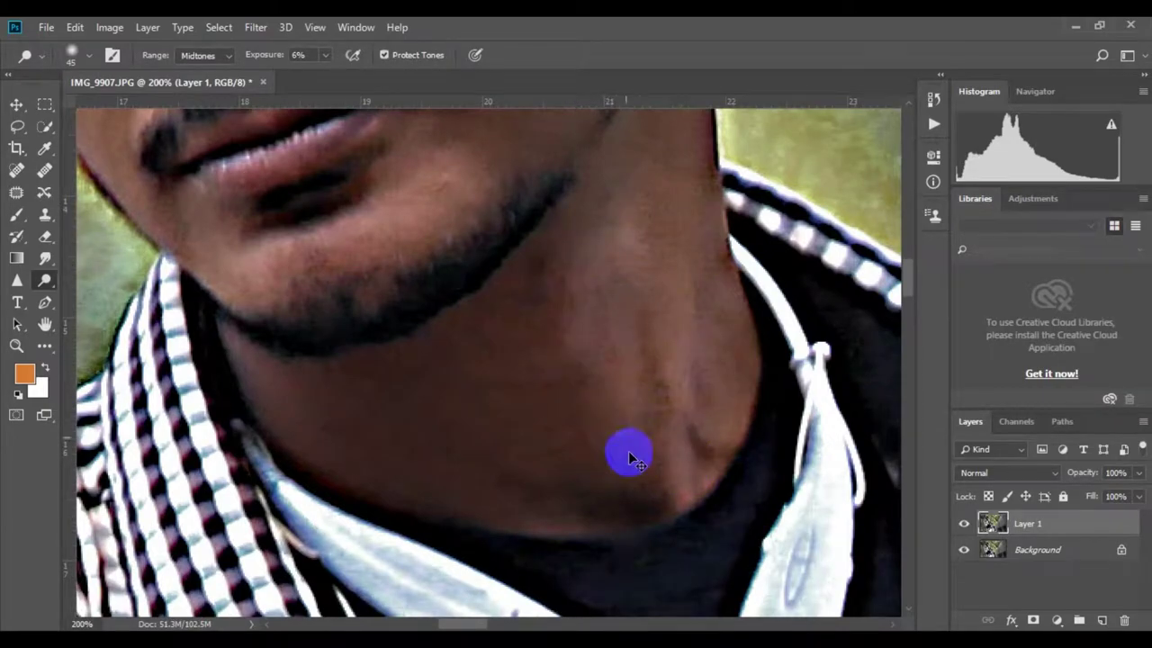
{"action": "scroll", "coordinate": [532, 291], "scroll_direction": "down", "scroll_amount": 5}
{"action": "scroll", "coordinate": [532, 290], "scroll_direction": "down", "scroll_amount": 2}
{"action": "scroll", "coordinate": [419, 360], "scroll_direction": "up", "scroll_amount": 2}
{"action": "scroll", "coordinate": [660, 514], "scroll_direction": "up", "scroll_amount": 2}
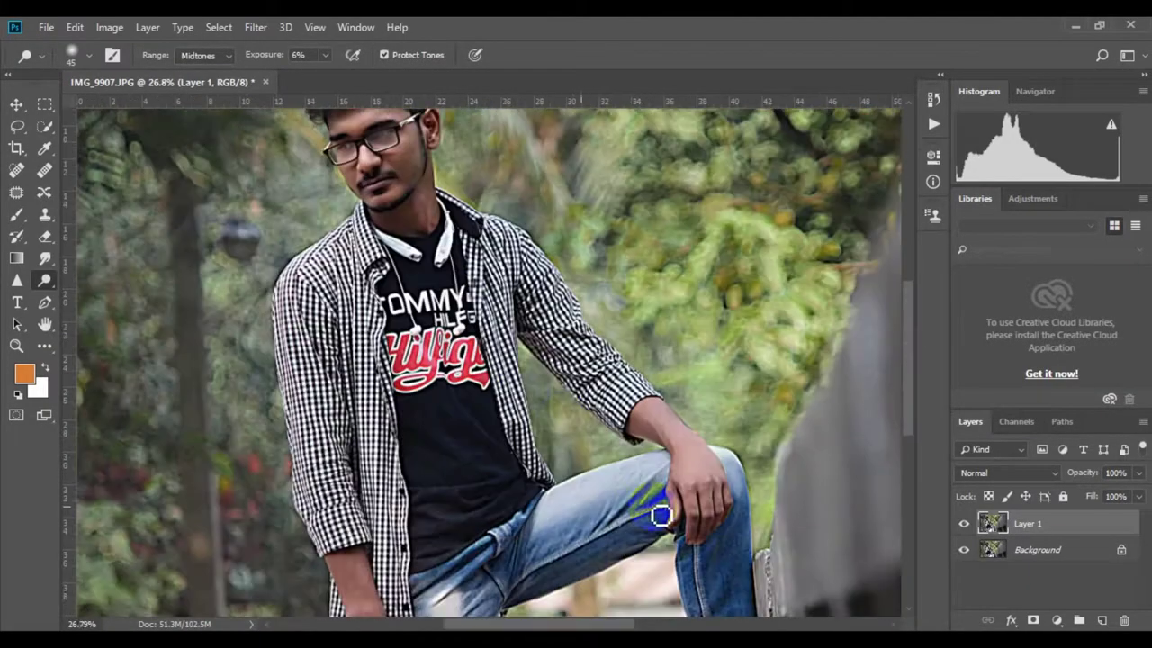
{"action": "scroll", "coordinate": [660, 514], "scroll_direction": "up", "scroll_amount": 1}
- Switch to the Burn tool and darken the forearm skin
{"action": "right_click", "coordinate": [45, 279]}
{"action": "left_click", "coordinate": [108, 292]}
{"action": "scroll", "coordinate": [424, 527], "scroll_direction": "up", "scroll_amount": 4}
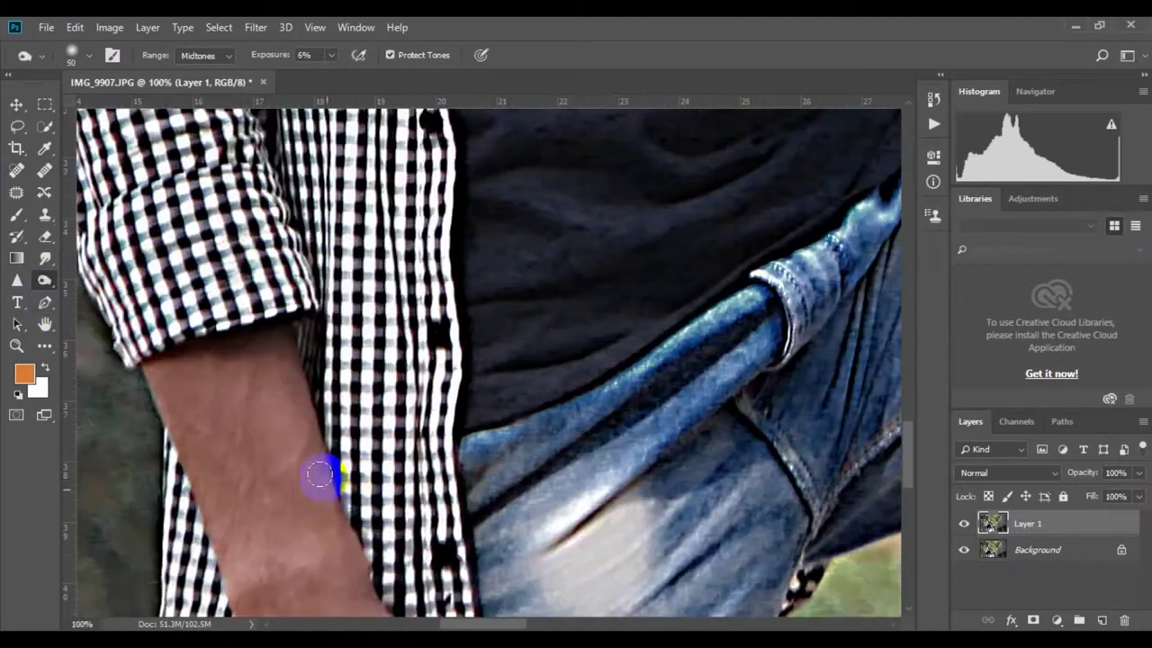
{"action": "scroll", "coordinate": [321, 471], "scroll_direction": "up", "scroll_amount": 1}
{"action": "mouse_move", "coordinate": [297, 440]}
{"action": "left_mouse_down"}
{"action": "mouse_move", "coordinate": [314, 555]}
{"action": "mouse_move", "coordinate": [269, 406]}
{"action": "mouse_move", "coordinate": [167, 437]}
{"action": "mouse_move", "coordinate": [244, 514]}
{"action": "mouse_move", "coordinate": [224, 406]}
{"action": "mouse_move", "coordinate": [258, 252]}
{"action": "mouse_move", "coordinate": [333, 474]}
{"action": "left_mouse_up"}
- Darken the arm from the sleeve down to the hand
{"action": "scroll", "coordinate": [216, 486], "scroll_direction": "down", "scroll_amount": 3}
{"action": "scroll", "coordinate": [342, 450], "scroll_direction": "down", "scroll_amount": 3}
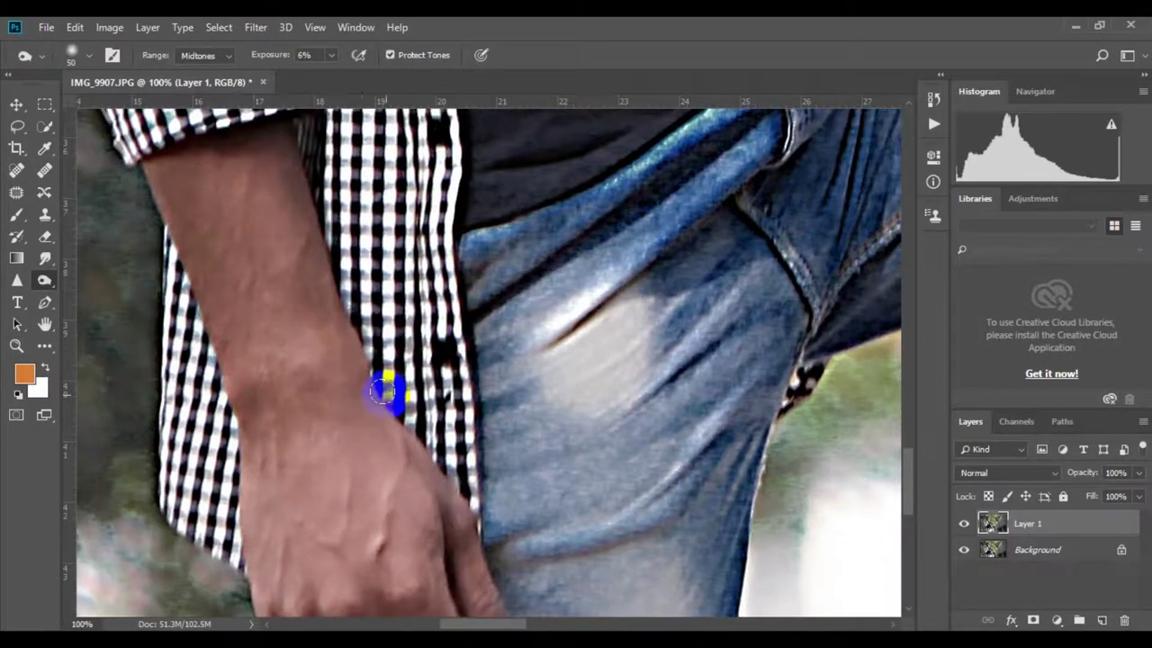
{"action": "mouse_move", "coordinate": [387, 387]}
{"action": "left_mouse_down"}
{"action": "mouse_move", "coordinate": [301, 180]}
{"action": "mouse_move", "coordinate": [410, 511]}
{"action": "left_mouse_up"}
- Enlarge the brush to 80 and burn the arm's edge down to the wrist
{"action": "key", "text": "bracketright"}
{"action": "key", "text": "bracketright"}
{"action": "key", "text": "bracketright"}
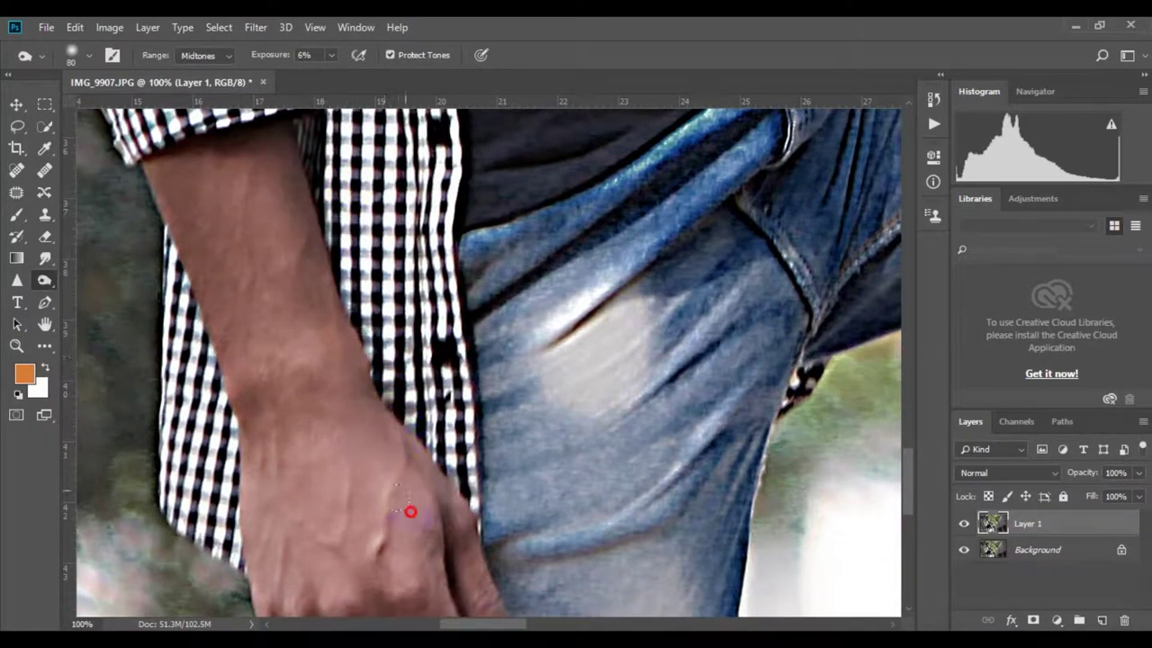
{"action": "scroll", "coordinate": [335, 353], "scroll_direction": "down", "scroll_amount": 2}
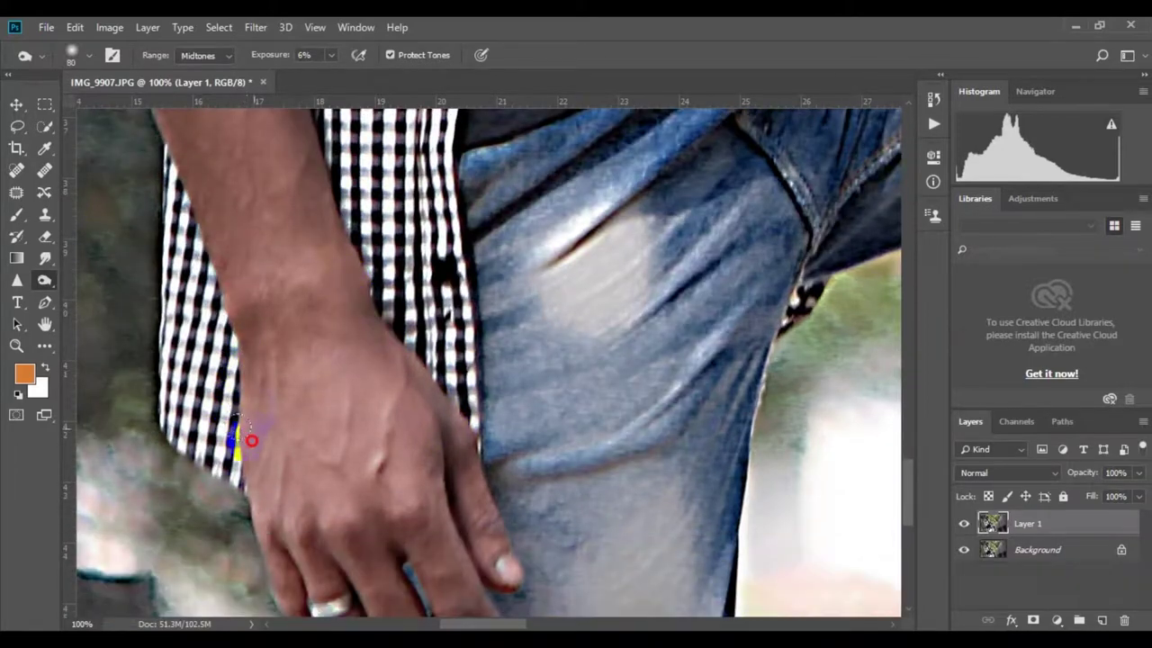
{"action": "scroll", "coordinate": [189, 207], "scroll_direction": "up", "scroll_amount": 2}
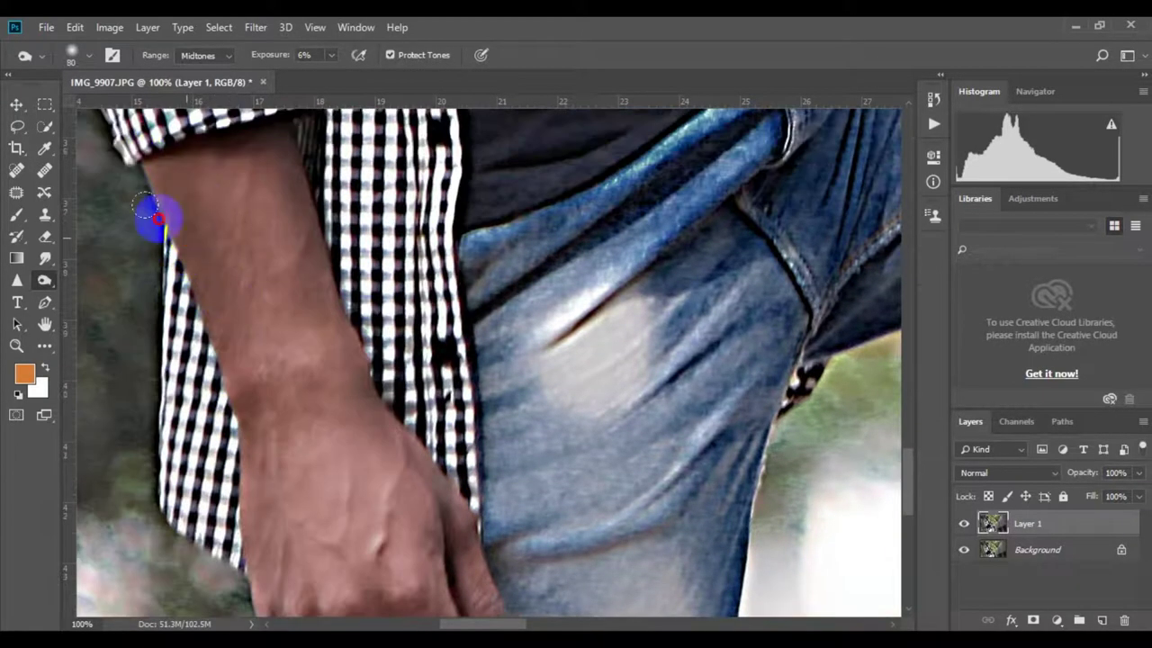
{"action": "left_click_drag", "start_coordinate": [284, 160], "coordinate": [364, 390]}
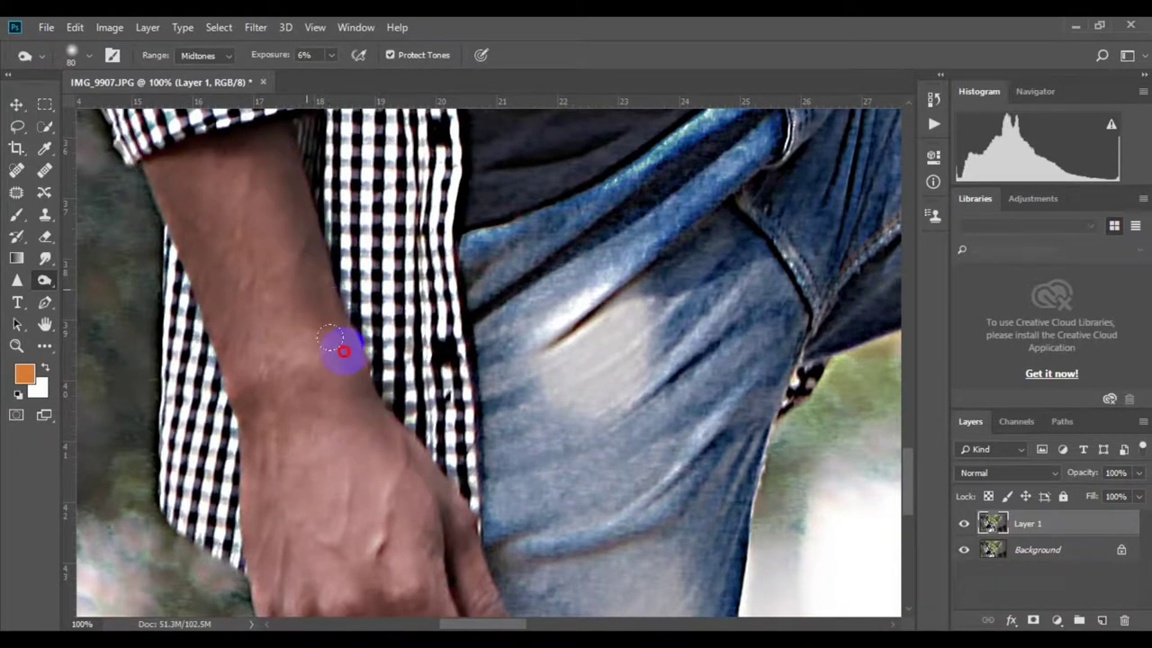
{"action": "left_click_drag", "start_coordinate": [343, 351], "coordinate": [411, 489]}
{"action": "scroll", "coordinate": [468, 477], "scroll_direction": "down", "scroll_amount": 2}
{"action": "scroll", "coordinate": [540, 423], "scroll_direction": "right", "scroll_amount": 2}
{"action": "scroll", "coordinate": [576, 405], "scroll_direction": "right", "scroll_amount": 5}
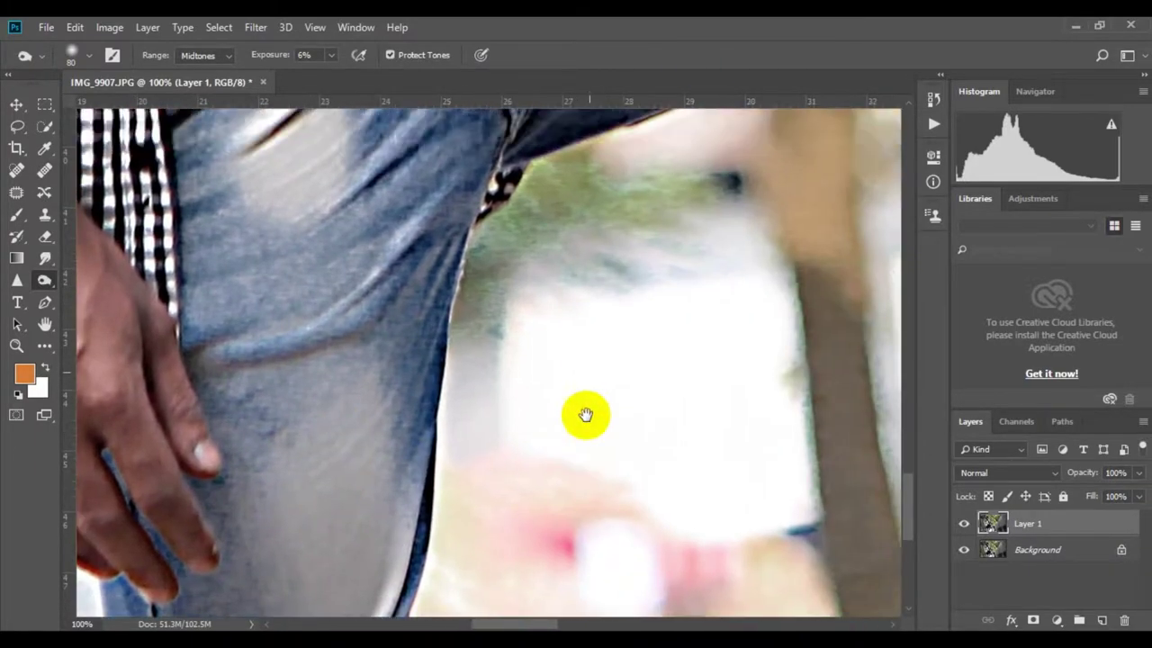
{"action": "scroll", "coordinate": [612, 341], "scroll_direction": "down", "scroll_amount": 3, "text": "alt"}
{"action": "scroll", "coordinate": [630, 288], "scroll_direction": "down", "scroll_amount": 3, "text": "alt"}
{"action": "scroll", "coordinate": [727, 365], "scroll_direction": "up", "scroll_amount": 4, "text": "alt"}
{"action": "scroll", "coordinate": [654, 337], "scroll_direction": "up", "scroll_amount": 1}
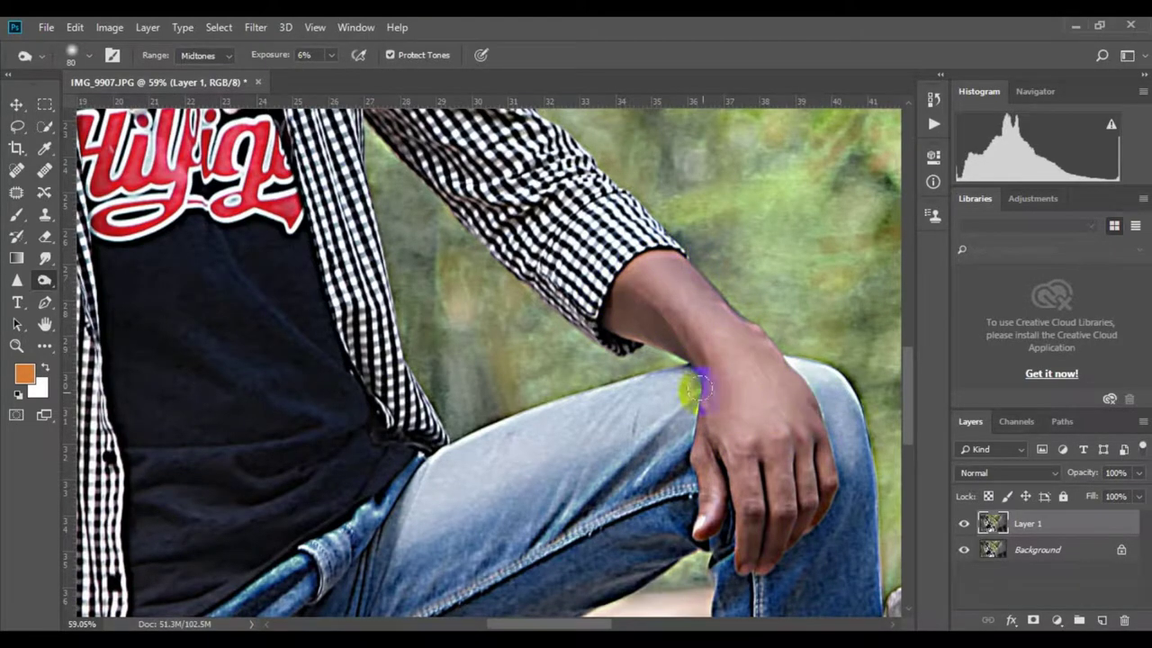
- Add a final burn stroke over the hand
{"action": "left_click_drag", "start_coordinate": [761, 486], "coordinate": [771, 514]}
{"action": "scroll", "coordinate": [771, 514], "scroll_direction": "down", "scroll_amount": 3}
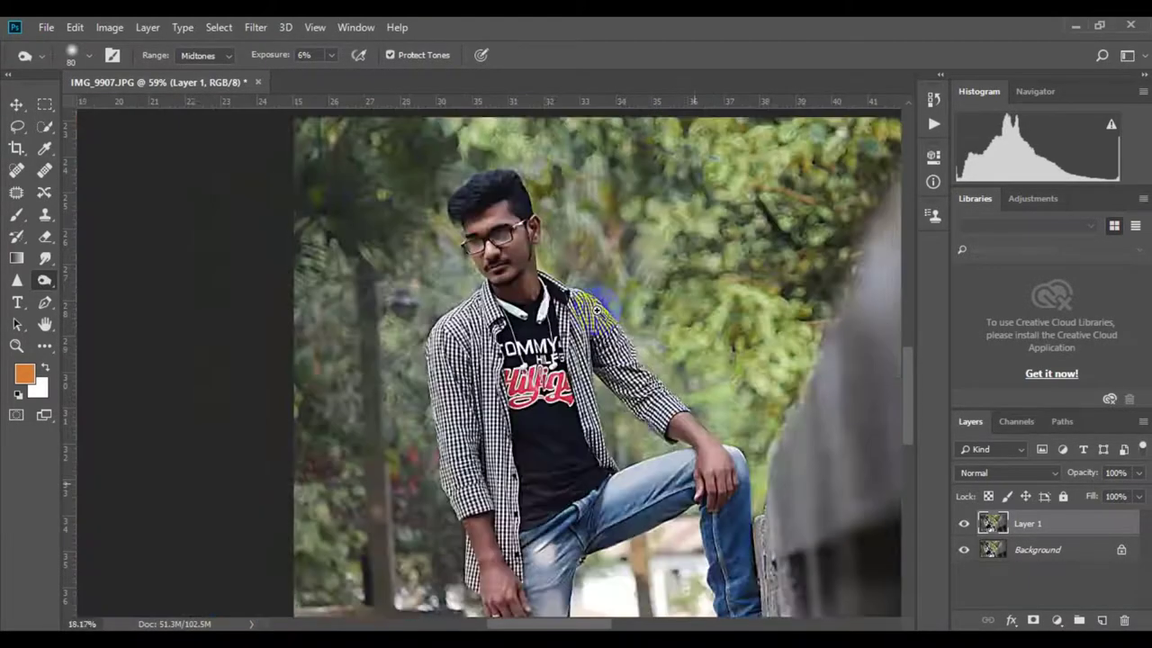
{"action": "scroll", "coordinate": [488, 244], "scroll_direction": "down", "scroll_amount": 2}
{"action": "scroll", "coordinate": [336, 262], "scroll_direction": "up", "scroll_amount": 3}
{"action": "scroll", "coordinate": [336, 262], "scroll_direction": "up", "scroll_amount": 3}
{"action": "scroll", "coordinate": [419, 329], "scroll_direction": "up", "scroll_amount": 2}
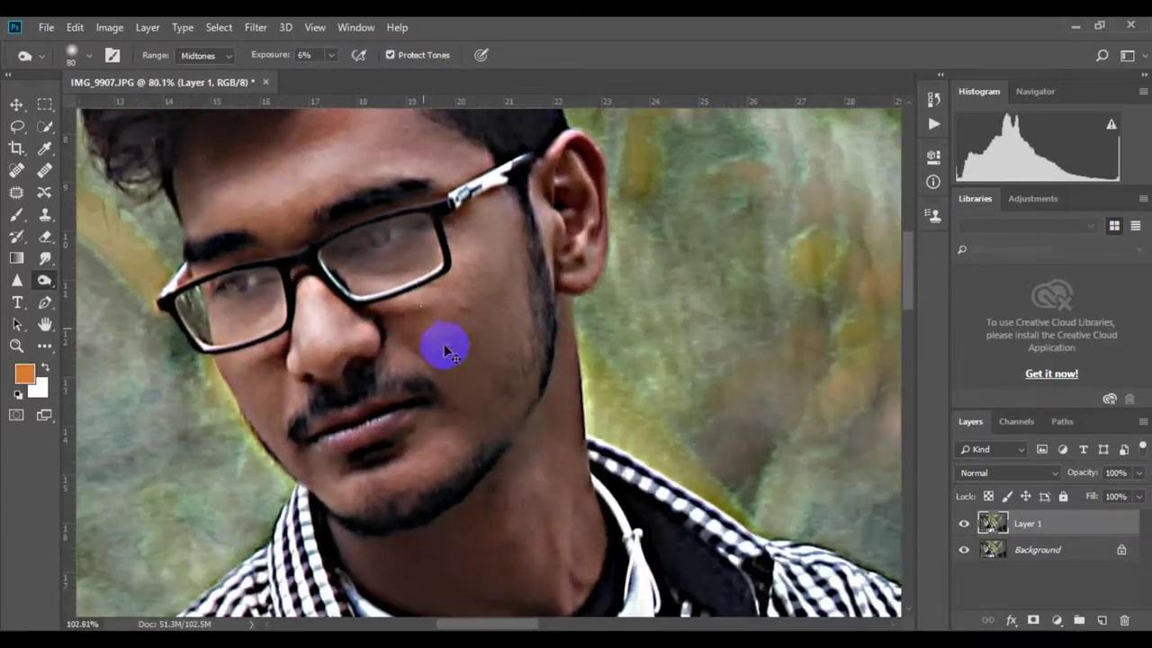
{"action": "scroll", "coordinate": [487, 339], "scroll_direction": "down", "scroll_amount": 3}
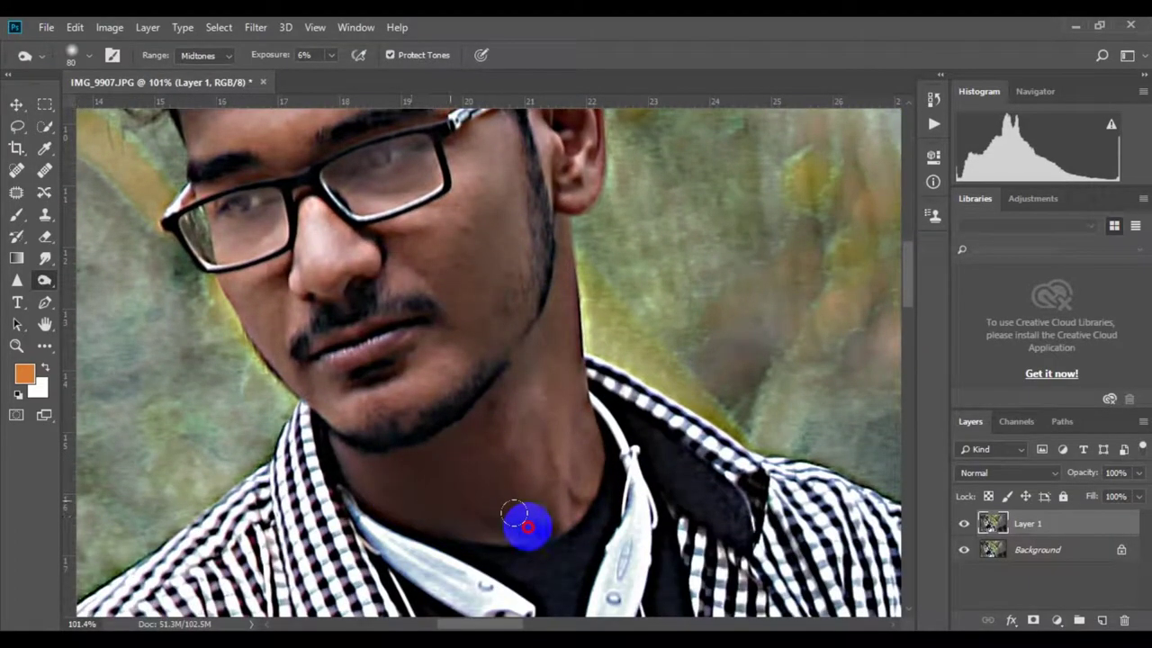
- Burn along the neck from collar to ear and down the side of the nose
{"action": "left_click_drag", "start_coordinate": [367, 469], "coordinate": [554, 212]}
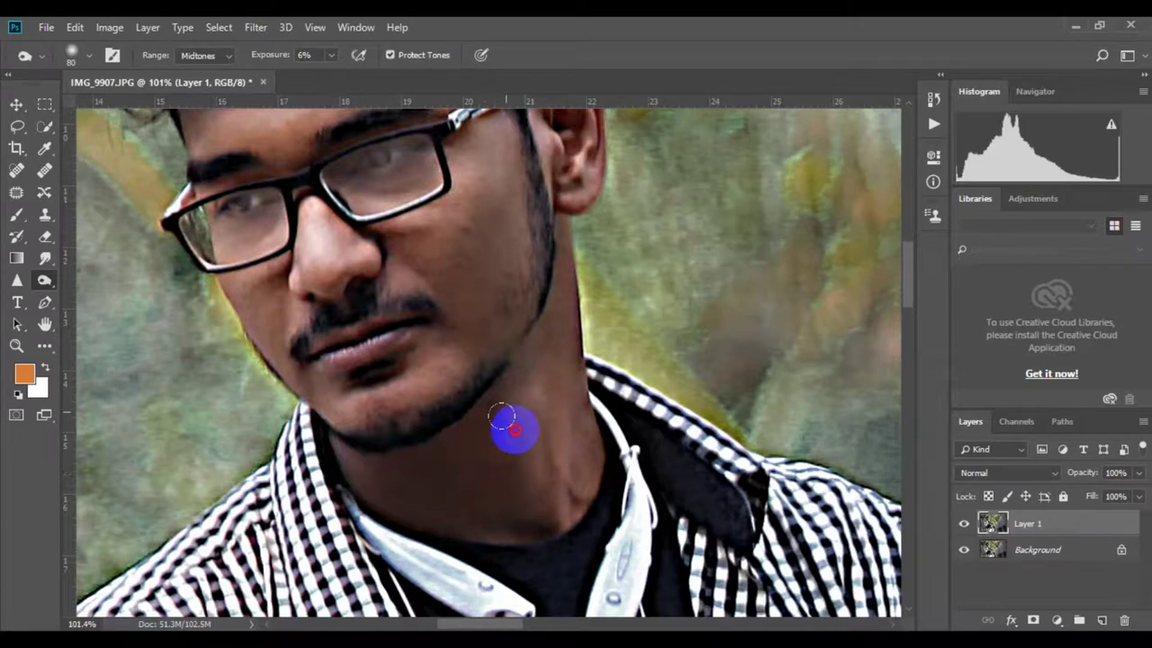
{"action": "scroll", "coordinate": [594, 417], "scroll_direction": "up", "scroll_amount": 4}
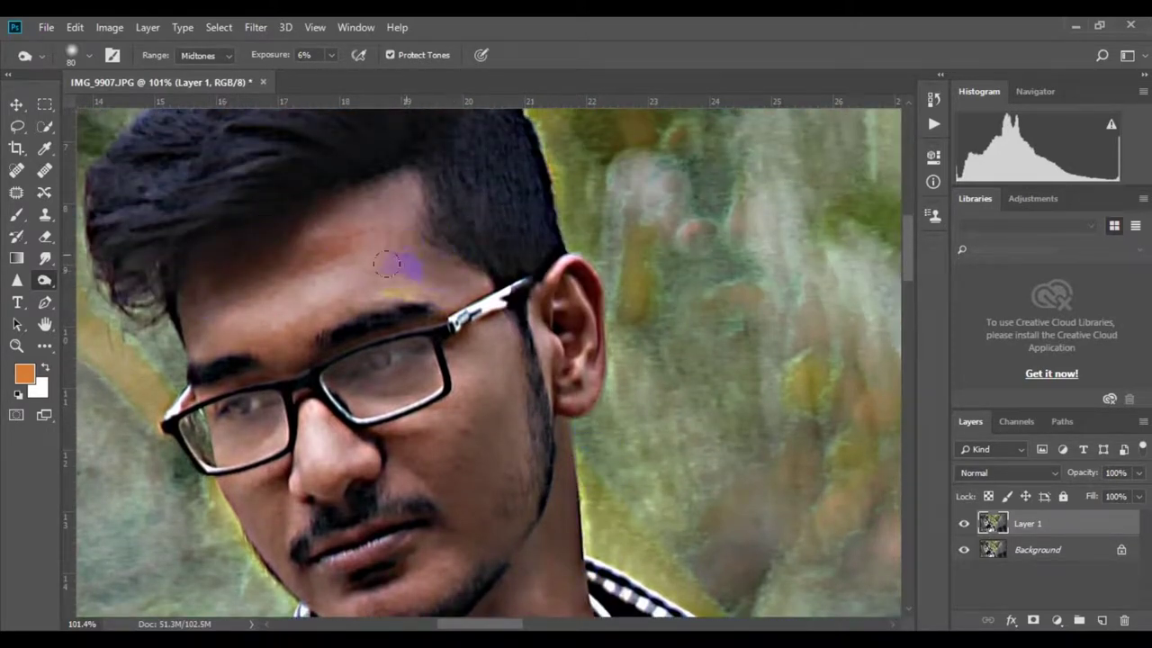
{"action": "scroll", "coordinate": [270, 321], "scroll_direction": "down", "scroll_amount": 1}
{"action": "scroll", "coordinate": [353, 304], "scroll_direction": "down", "scroll_amount": 2}
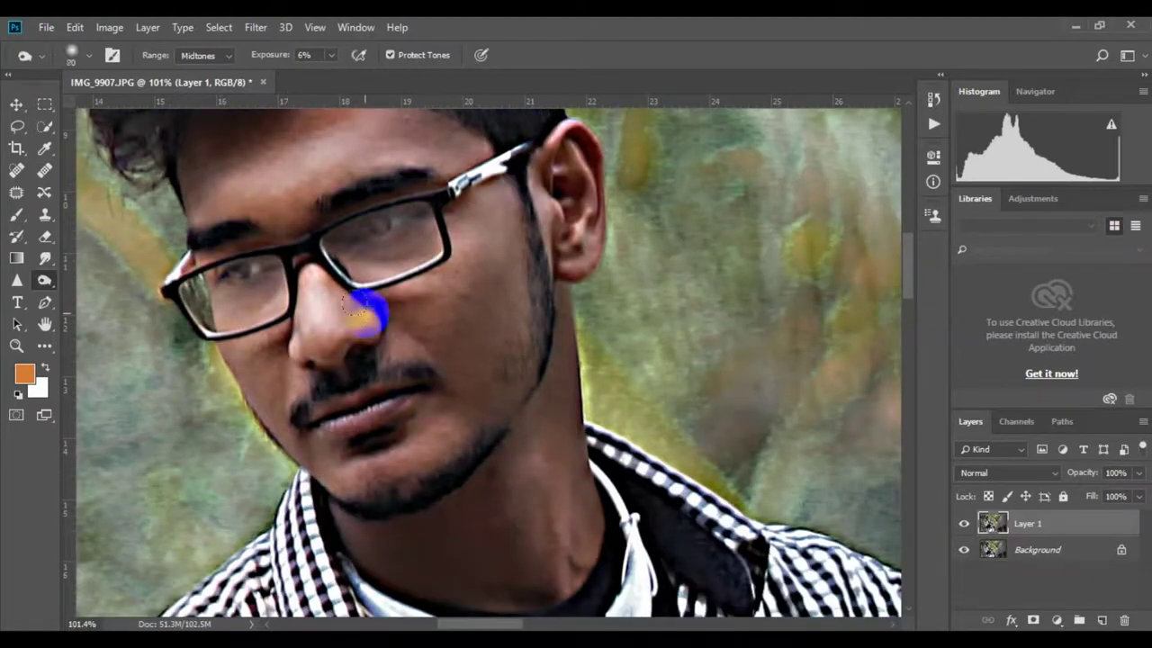
{"action": "mouse_move", "coordinate": [372, 317]}
{"action": "left_mouse_down"}
{"action": "mouse_move", "coordinate": [281, 306]}
{"action": "mouse_move", "coordinate": [299, 324]}
{"action": "left_mouse_up"}
{"action": "scroll", "coordinate": [543, 386], "scroll_direction": "down", "scroll_amount": 3}
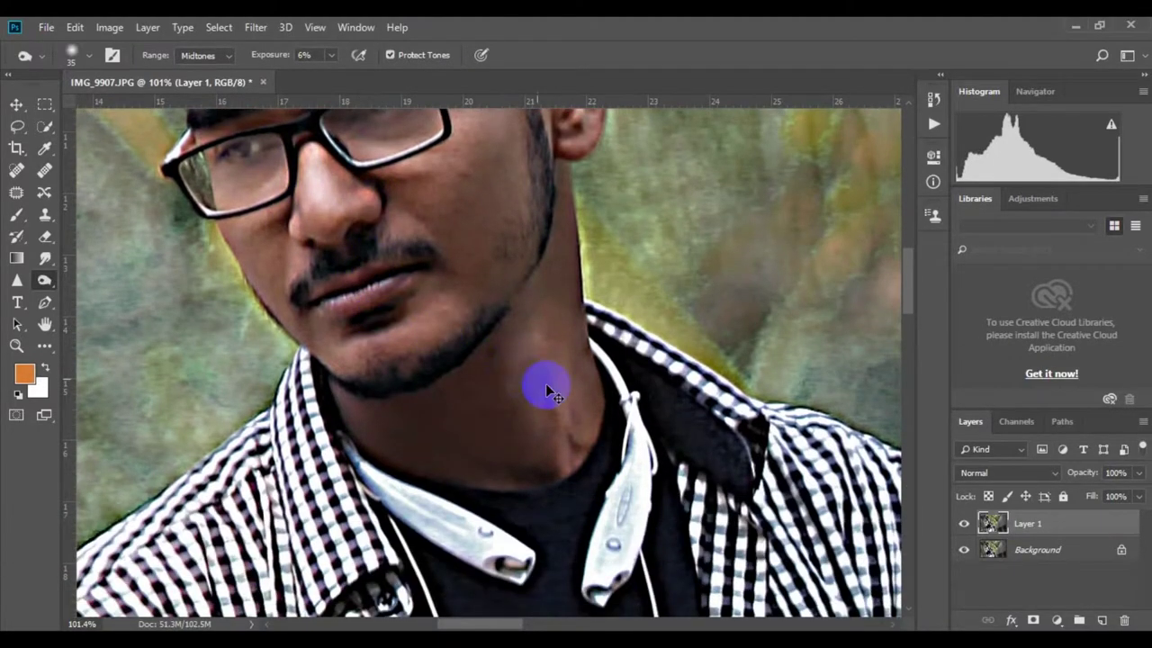
{"action": "scroll", "coordinate": [543, 386], "scroll_direction": "down", "scroll_amount": 10}
{"action": "scroll", "coordinate": [881, 524], "scroll_direction": "up", "scroll_amount": 2}
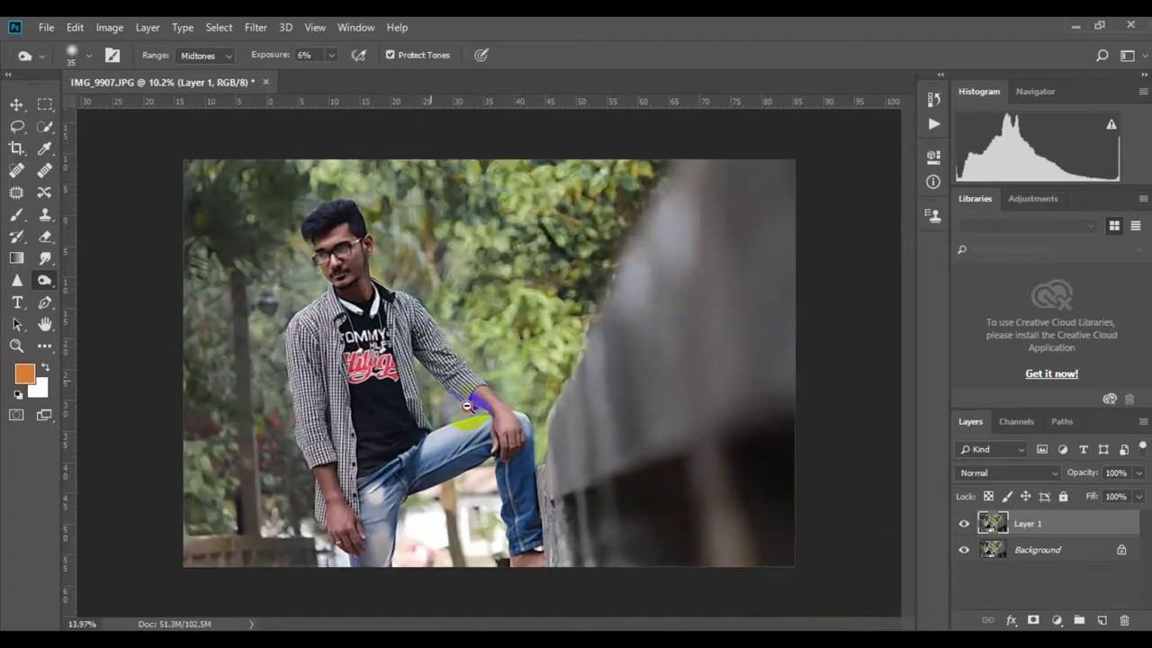
- Hide and show Layer 1 to compare before and after
{"action": "left_click", "coordinate": [964, 525]}
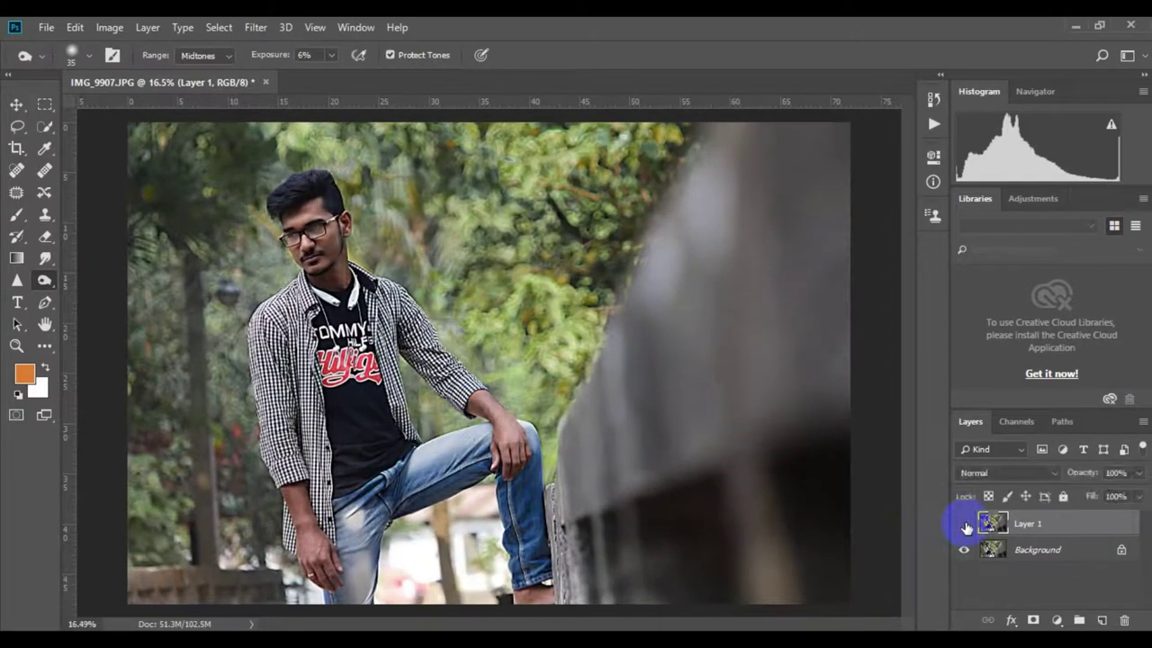
{"action": "left_click", "coordinate": [963, 524]}
{"action": "scroll", "coordinate": [297, 275], "scroll_direction": "up", "scroll_amount": 4}
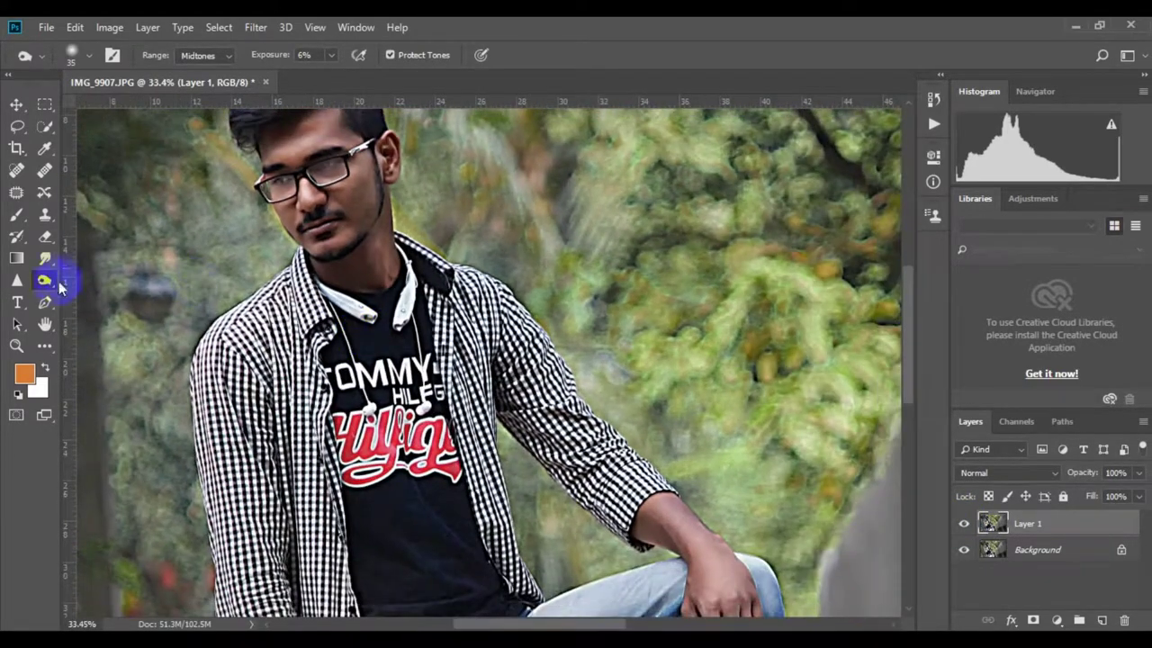
- Switch to the 45 px Dodge tool, brighten the cheek and jawline, then fit the photo on screen
{"action": "right_click", "coordinate": [45, 279]}
{"action": "left_click", "coordinate": [99, 279]}
{"action": "scroll", "coordinate": [331, 250], "scroll_direction": "up", "scroll_amount": 2}
{"action": "scroll", "coordinate": [386, 257], "scroll_direction": "up", "scroll_amount": 2}
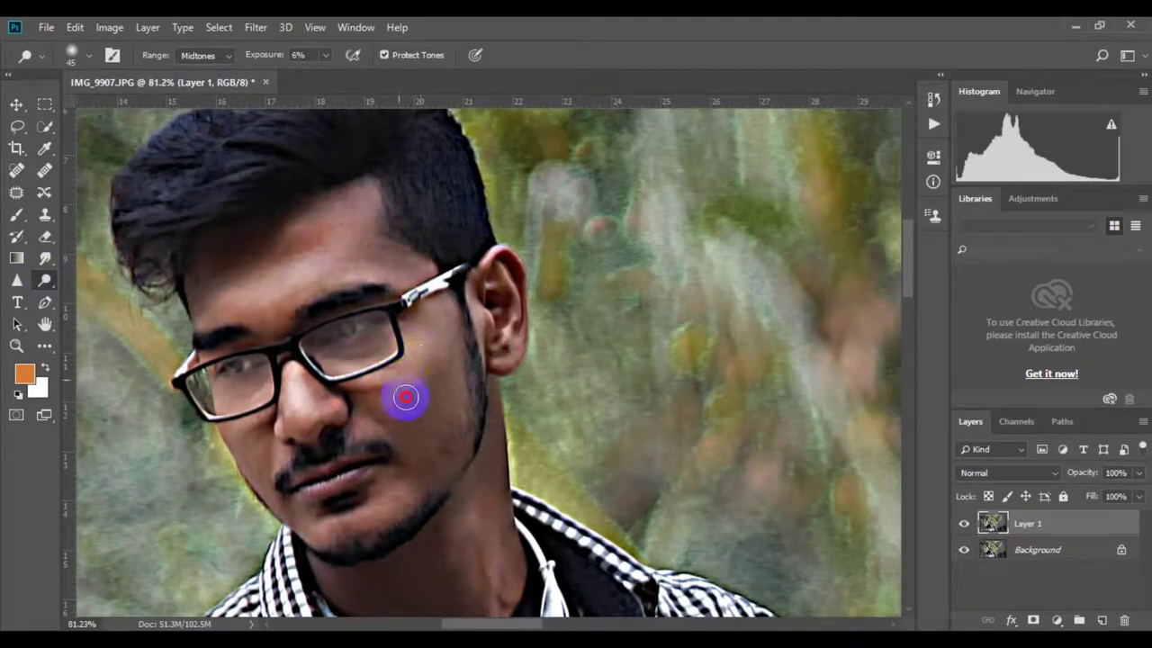
{"action": "scroll", "coordinate": [408, 330], "scroll_direction": "down", "scroll_amount": 2}
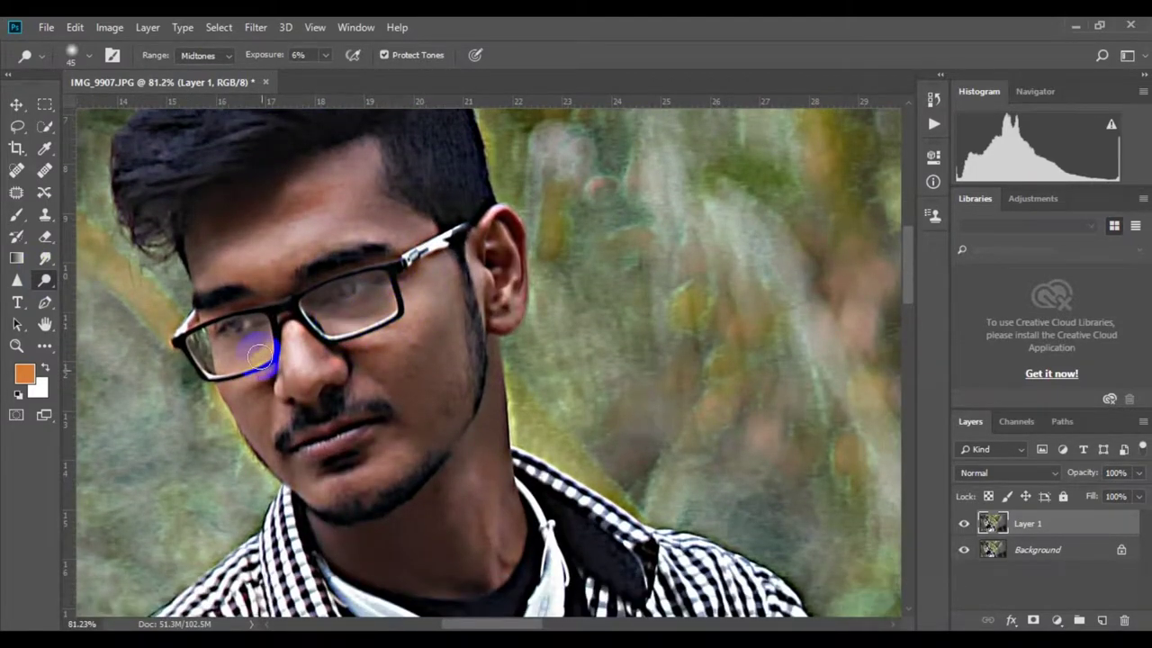
{"action": "scroll", "coordinate": [268, 393], "scroll_direction": "down", "scroll_amount": 4}
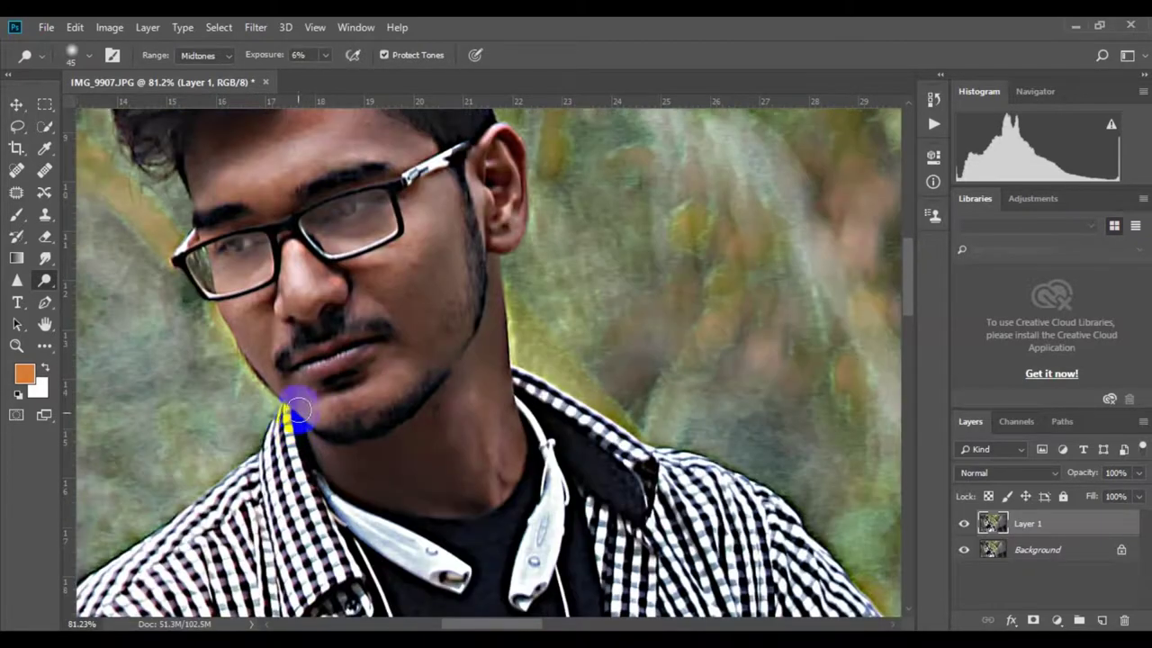
{"action": "mouse_move", "coordinate": [352, 411]}
{"action": "left_mouse_down"}
{"action": "mouse_move", "coordinate": [429, 375]}
{"action": "mouse_move", "coordinate": [349, 417]}
{"action": "mouse_move", "coordinate": [291, 281]}
{"action": "left_mouse_up"}
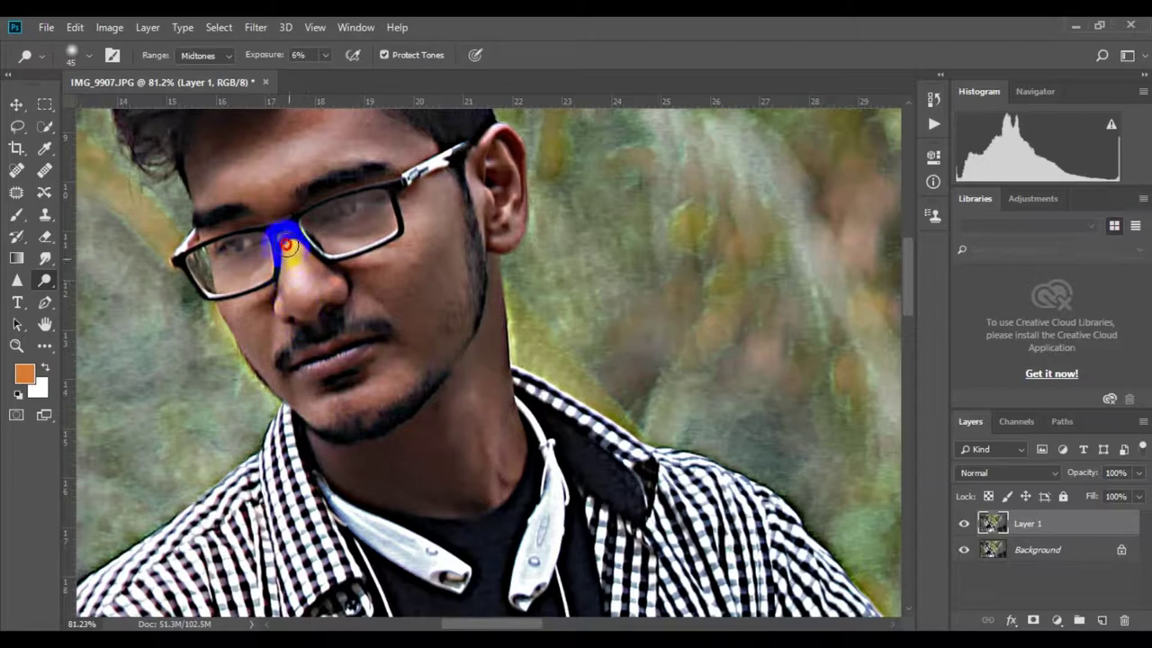
{"action": "key", "text": "ctrl+0"}
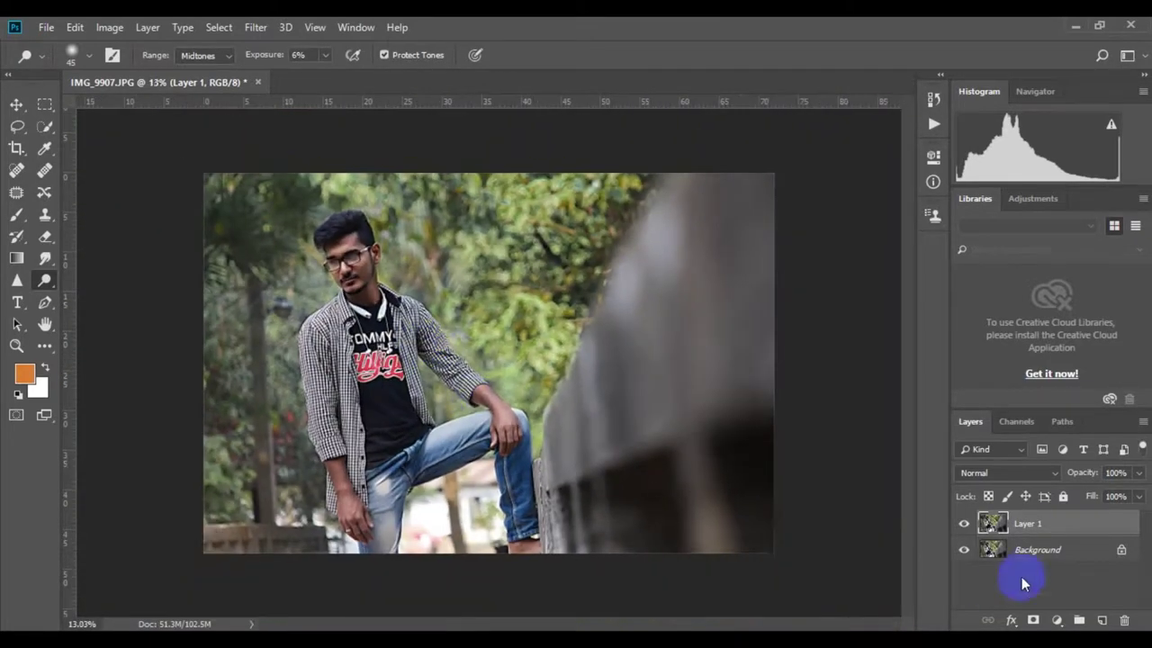
- Open Camera Raw with Shift+Ctrl+A and raise Shadows to +3 and Blacks to +18
{"action": "left_click", "coordinate": [256, 27]}
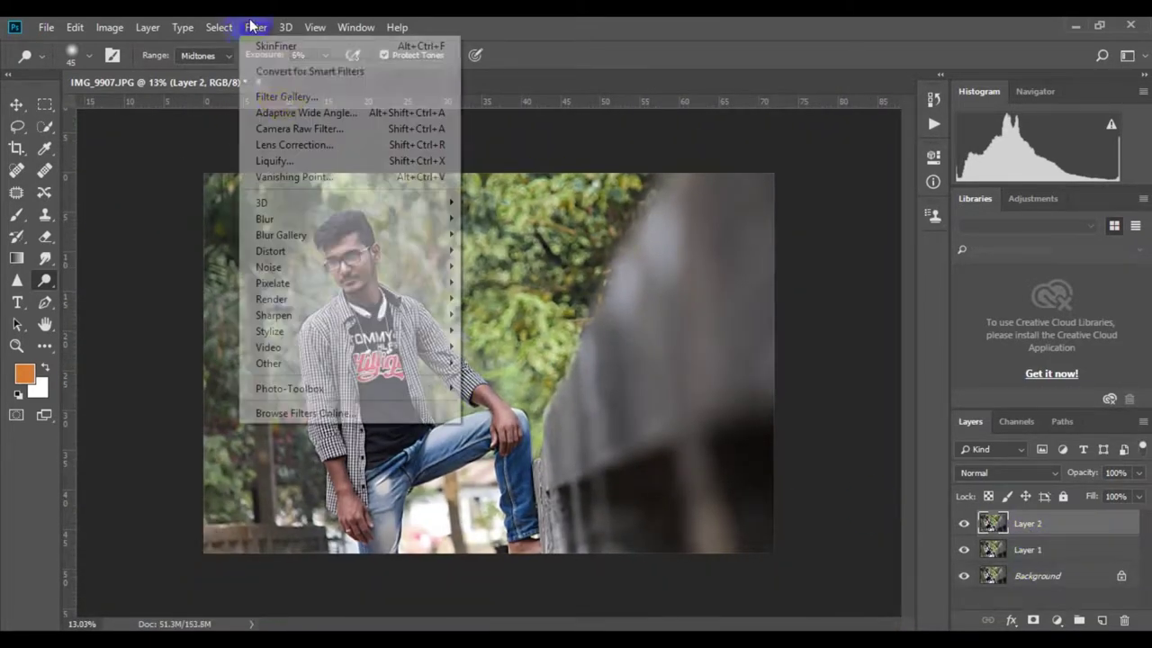
{"action": "key", "text": "Escape"}
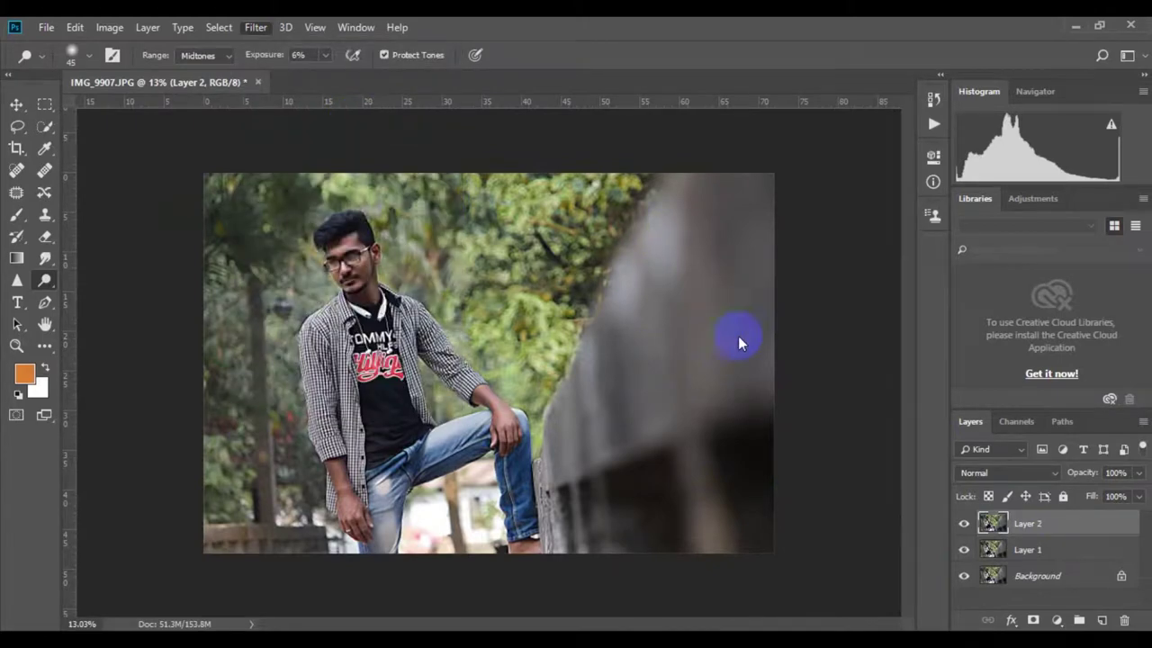
{"action": "key", "text": "ctrl+shift+a"}
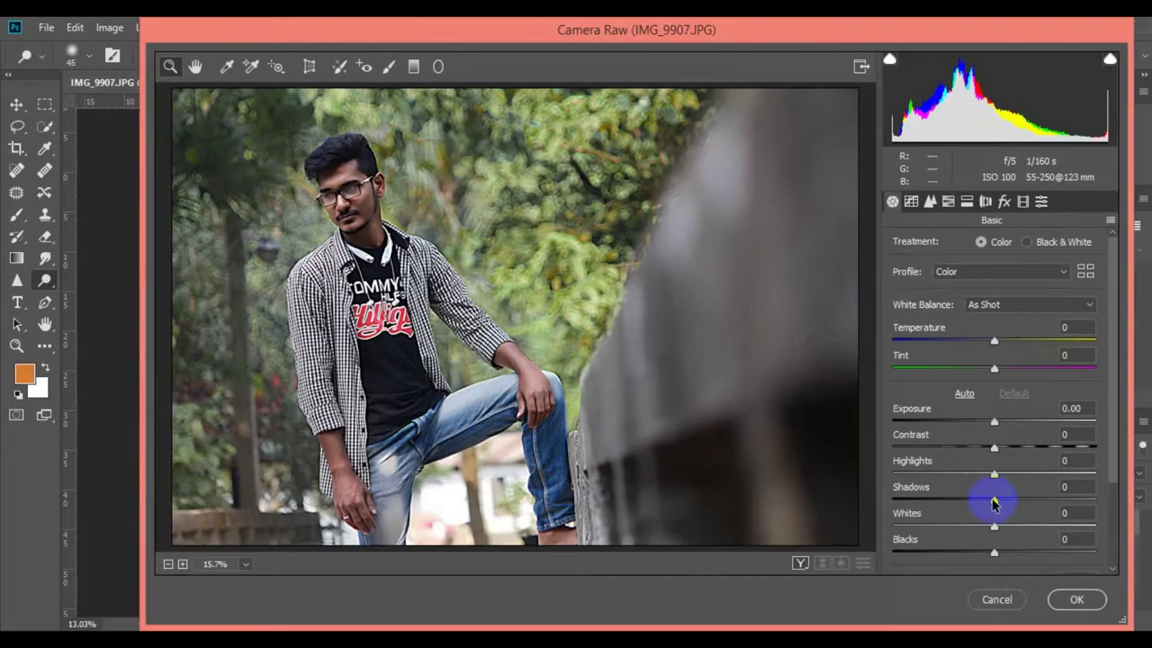
{"action": "mouse_move", "coordinate": [990, 501]}
{"action": "left_mouse_down"}
{"action": "mouse_move", "coordinate": [971, 502]}
{"action": "mouse_move", "coordinate": [997, 501]}
{"action": "mouse_move", "coordinate": [1023, 474]}
{"action": "left_mouse_up"}
{"action": "scroll", "coordinate": [1018, 556], "scroll_direction": "down", "scroll_amount": 1}
{"action": "mouse_move", "coordinate": [1010, 515]}
{"action": "left_mouse_down"}
{"action": "mouse_move", "coordinate": [1034, 517]}
{"action": "mouse_move", "coordinate": [1017, 521]}
{"action": "mouse_move", "coordinate": [985, 493]}
{"action": "mouse_move", "coordinate": [1027, 501]}
{"action": "mouse_move", "coordinate": [1010, 465]}
{"action": "mouse_move", "coordinate": [1021, 466]}
{"action": "mouse_move", "coordinate": [1006, 477]}
{"action": "left_mouse_up"}
{"action": "scroll", "coordinate": [990, 432], "scroll_direction": "down", "scroll_amount": 2}
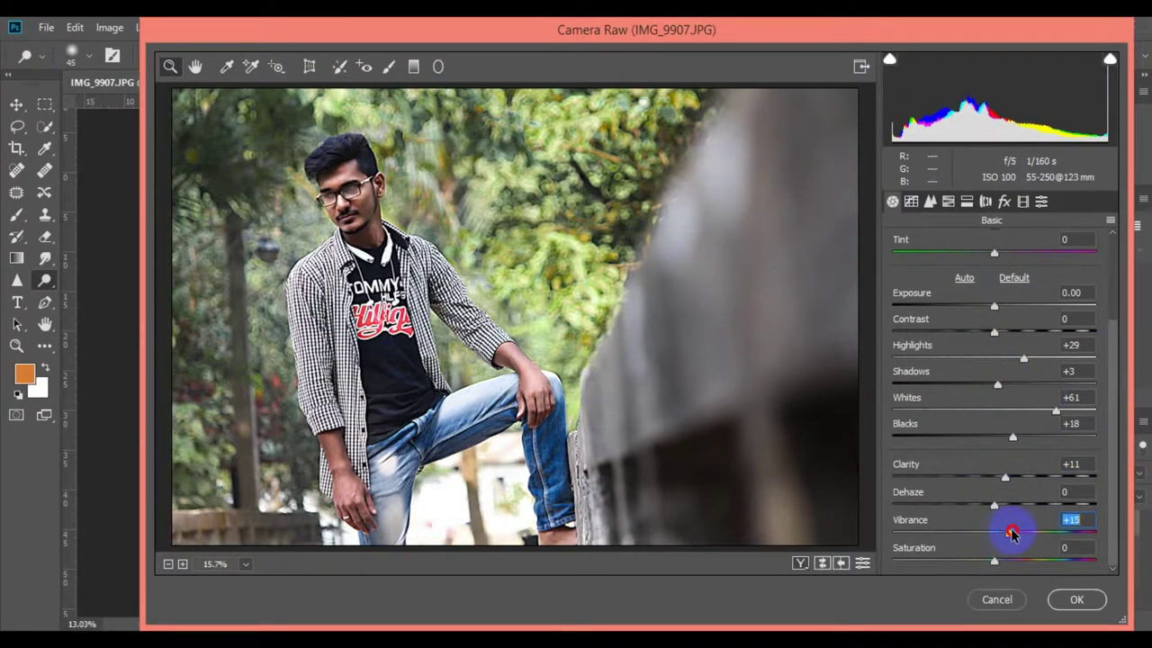
{"action": "scroll", "coordinate": [978, 423], "scroll_direction": "up", "scroll_amount": 3}
- In HSL Saturation, boost Yellows and nudge Greens slightly up
{"action": "left_click", "coordinate": [949, 201]}
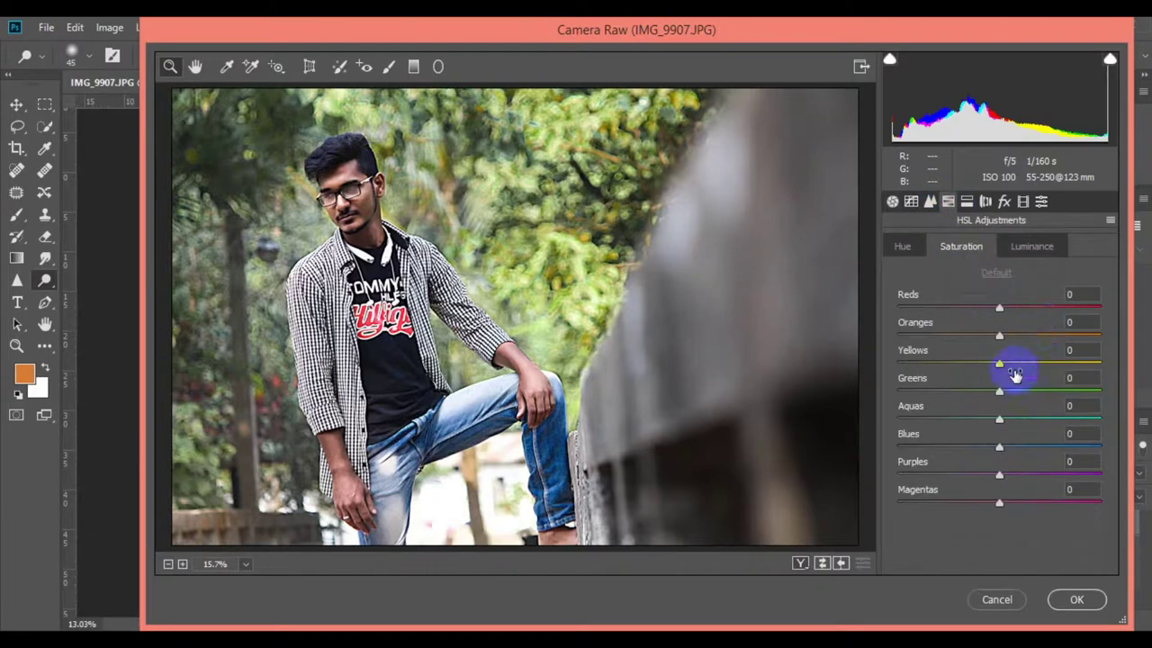
{"action": "left_click_drag", "start_coordinate": [1001, 363], "coordinate": [1061, 363]}
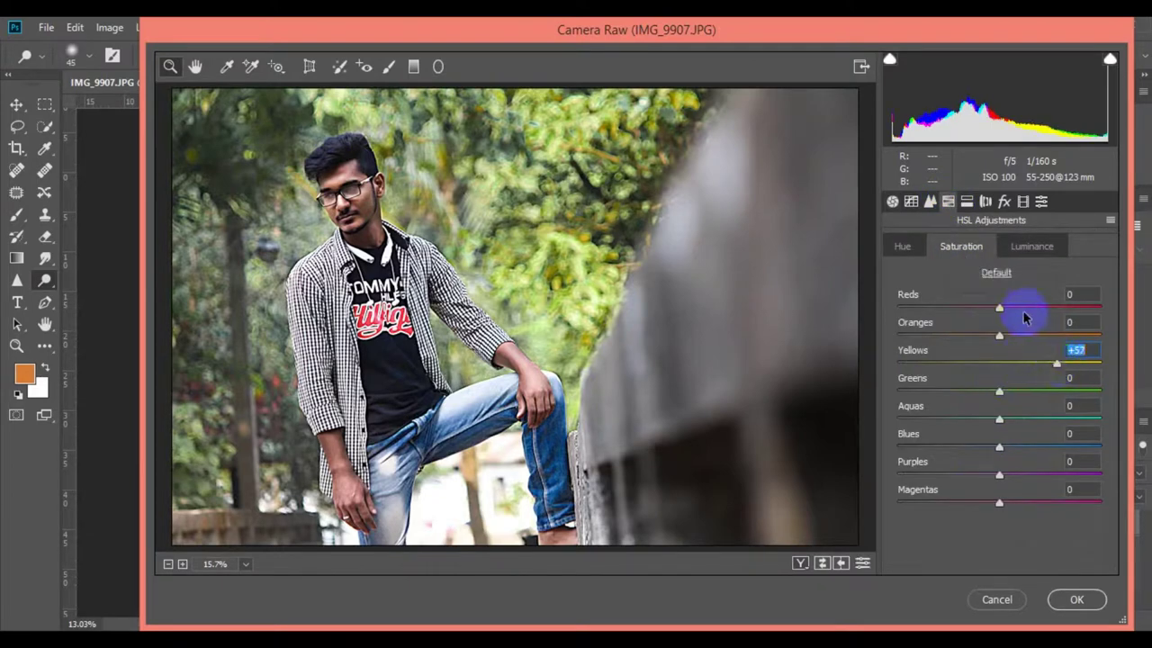
{"action": "mouse_move", "coordinate": [999, 391]}
{"action": "left_mouse_down"}
{"action": "mouse_move", "coordinate": [1020, 394]}
{"action": "mouse_move", "coordinate": [1025, 364]}
{"action": "mouse_move", "coordinate": [976, 394]}
{"action": "left_mouse_up"}
- Shift the Oranges hue warmer and the Yellows hue toward orange
{"action": "left_click", "coordinate": [1032, 246]}
{"action": "left_click", "coordinate": [907, 246]}
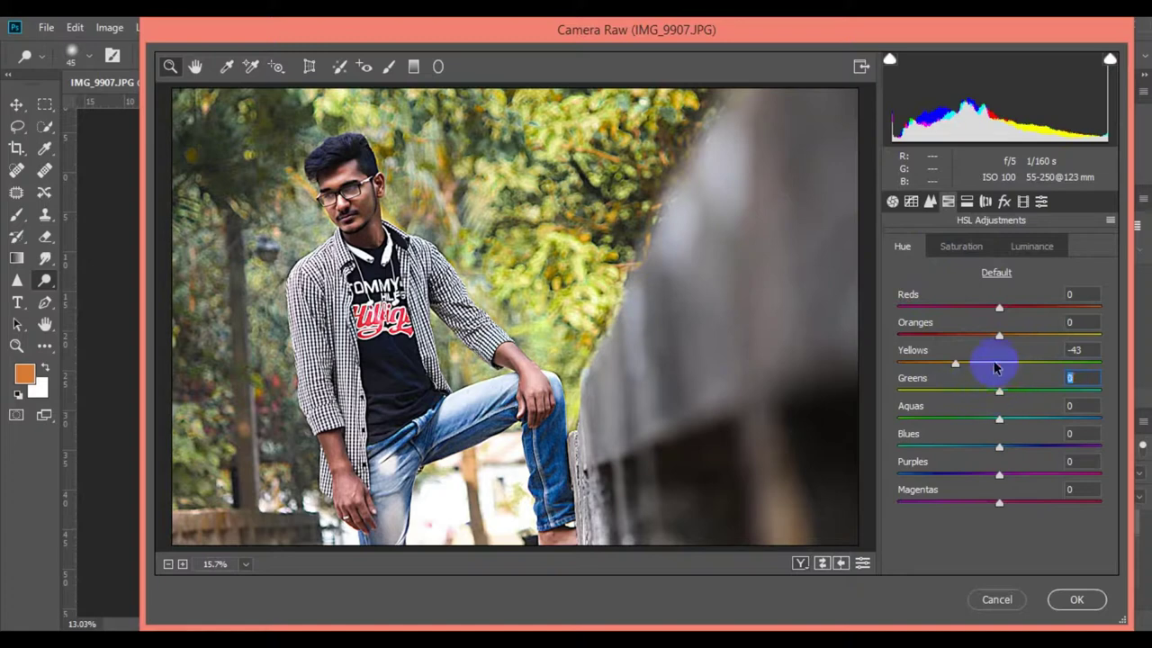
{"action": "mouse_move", "coordinate": [999, 334]}
{"action": "left_mouse_down"}
{"action": "mouse_move", "coordinate": [1031, 336]}
{"action": "mouse_move", "coordinate": [1013, 336]}
{"action": "left_mouse_up"}
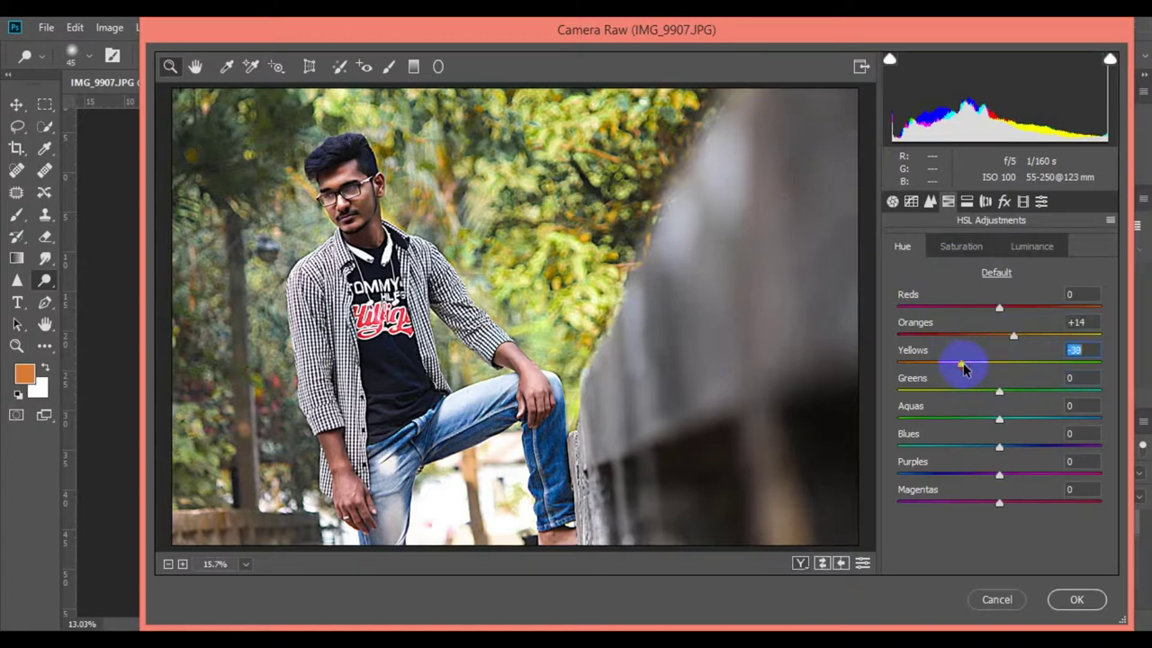
{"action": "left_click_drag", "start_coordinate": [995, 449], "coordinate": [997, 452]}
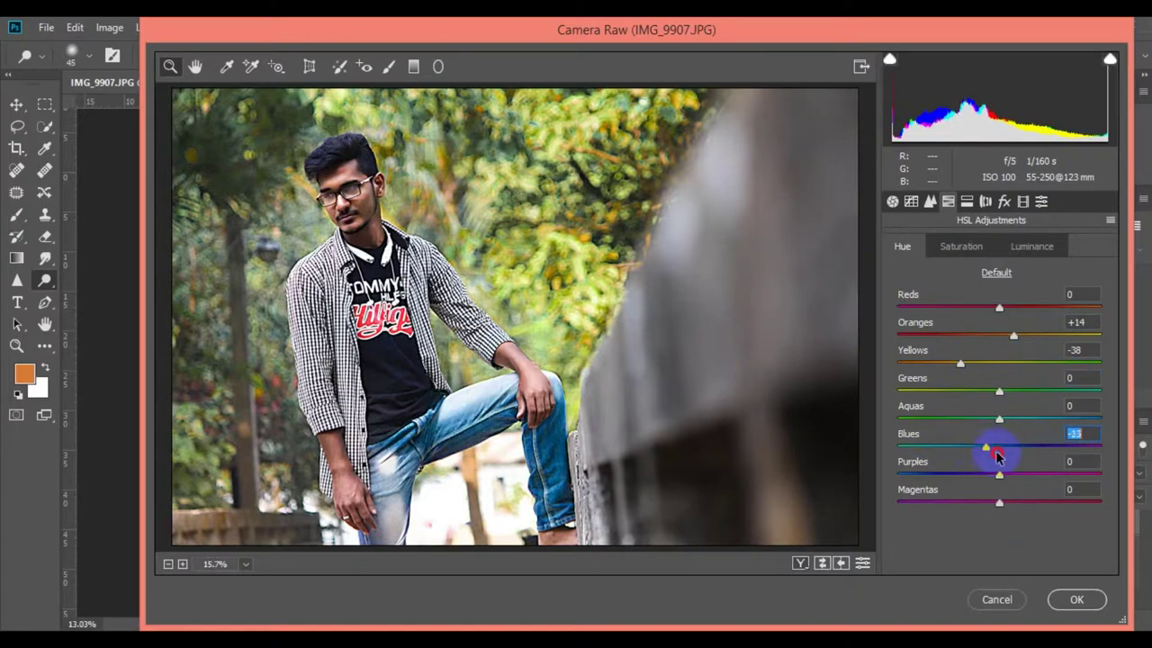
- Raise the Blues saturation and brighten the Magentas luminance
{"action": "left_click", "coordinate": [961, 245]}
{"action": "mouse_move", "coordinate": [1001, 447]}
{"action": "left_mouse_down"}
{"action": "mouse_move", "coordinate": [1061, 452]}
{"action": "mouse_move", "coordinate": [965, 450]}
{"action": "left_mouse_up"}
{"action": "left_click", "coordinate": [1026, 246]}
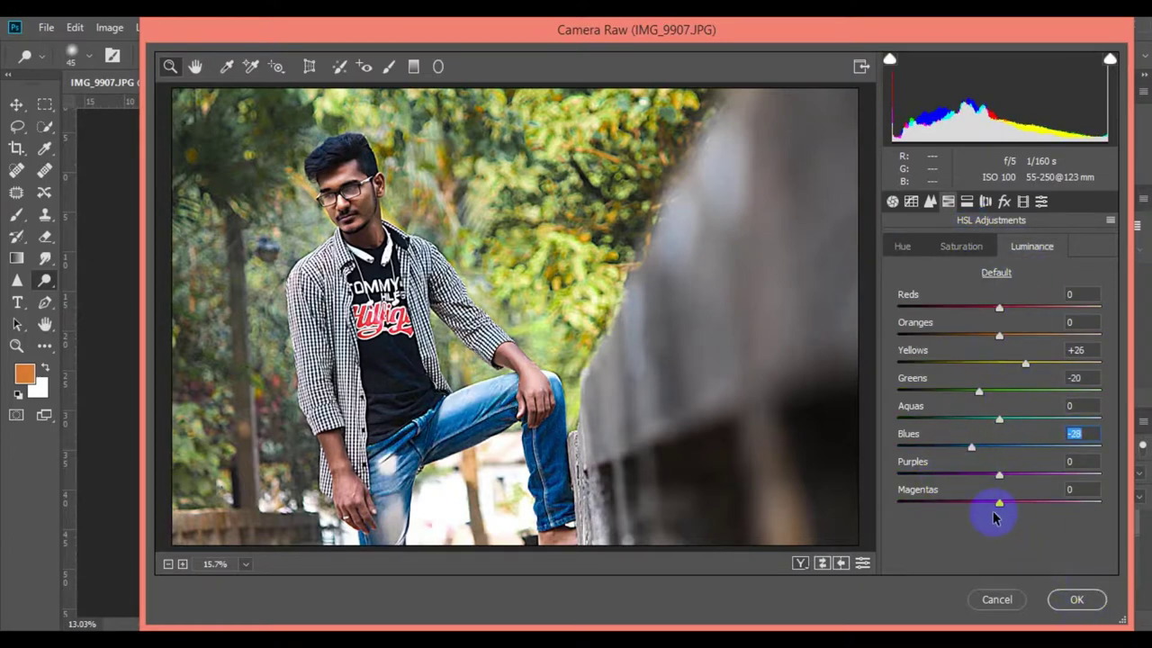
{"action": "left_click_drag", "start_coordinate": [959, 502], "coordinate": [992, 487]}
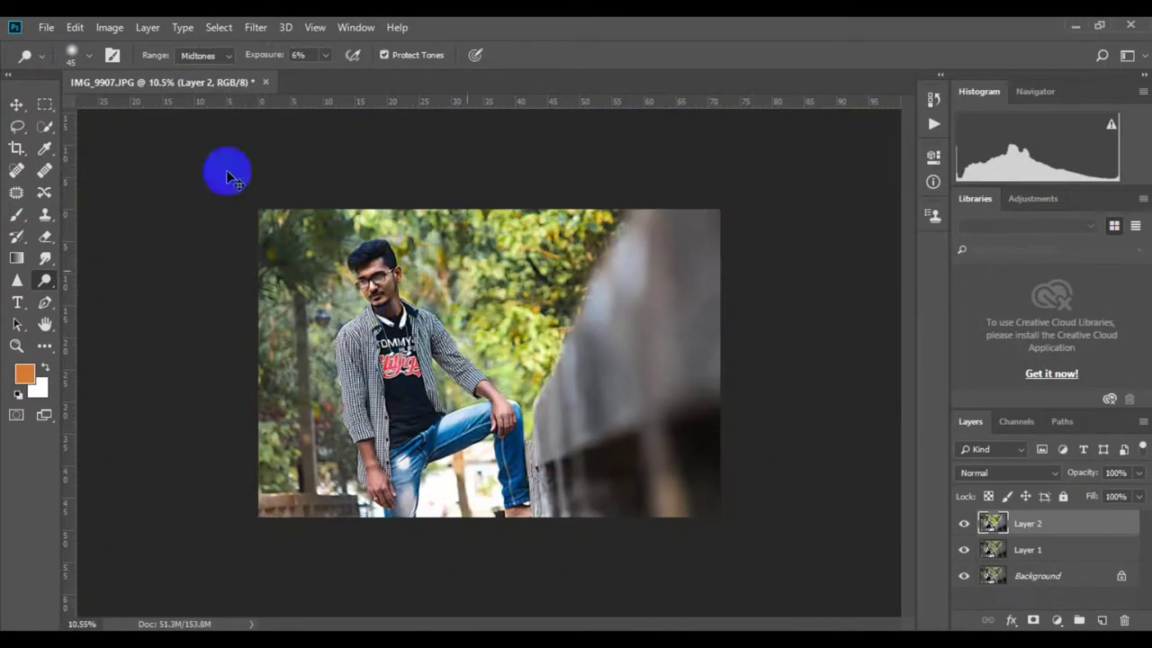
- Duplicate Layer 2, then tone the forehead and the eye-to-jaw area across the glasses
{"action": "scroll", "coordinate": [368, 314], "scroll_direction": "up", "scroll_amount": 5}
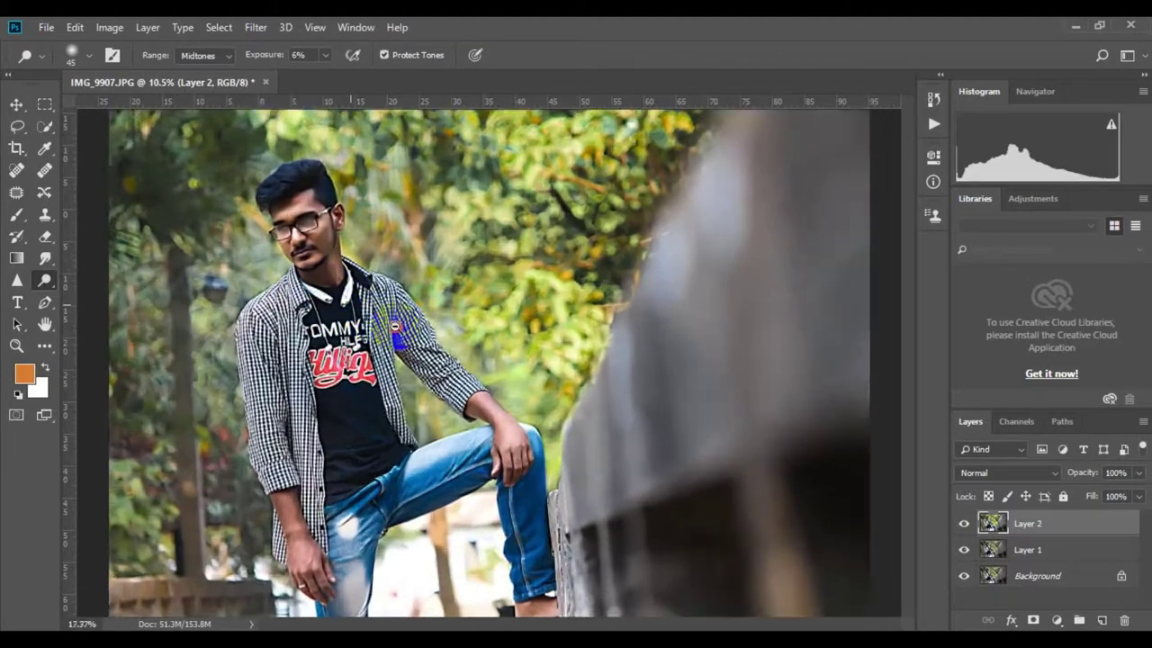
{"action": "scroll", "coordinate": [432, 341], "scroll_direction": "down", "scroll_amount": 2}
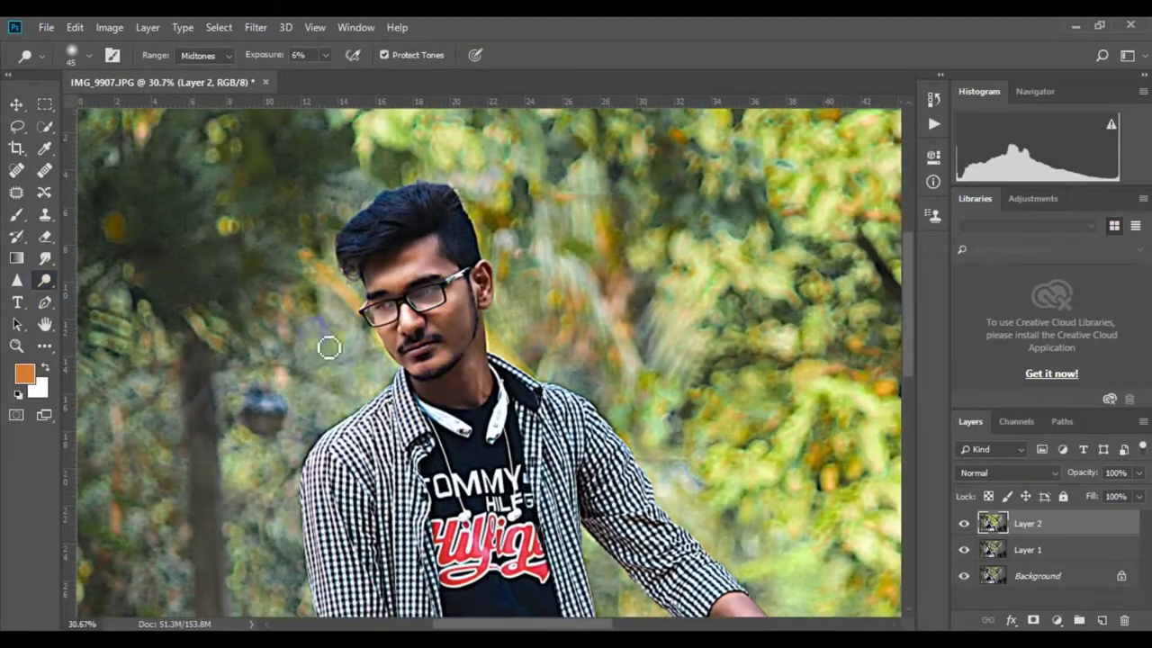
{"action": "key", "text": "ctrl+j"}
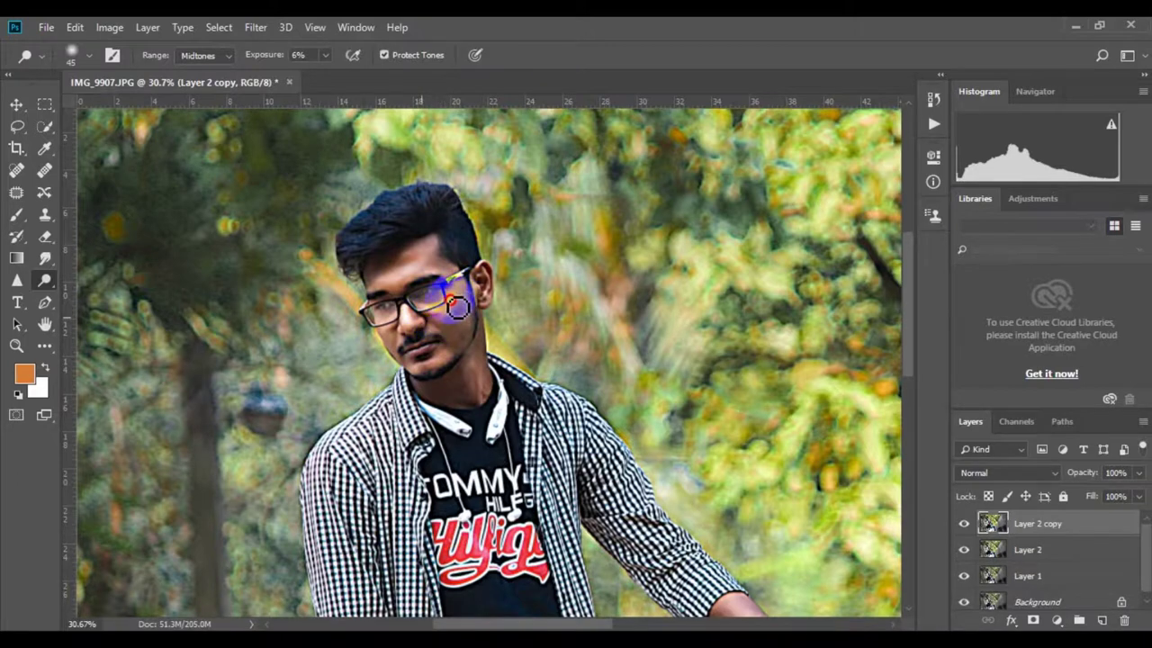
{"action": "left_click_drag", "start_coordinate": [435, 260], "coordinate": [394, 295]}
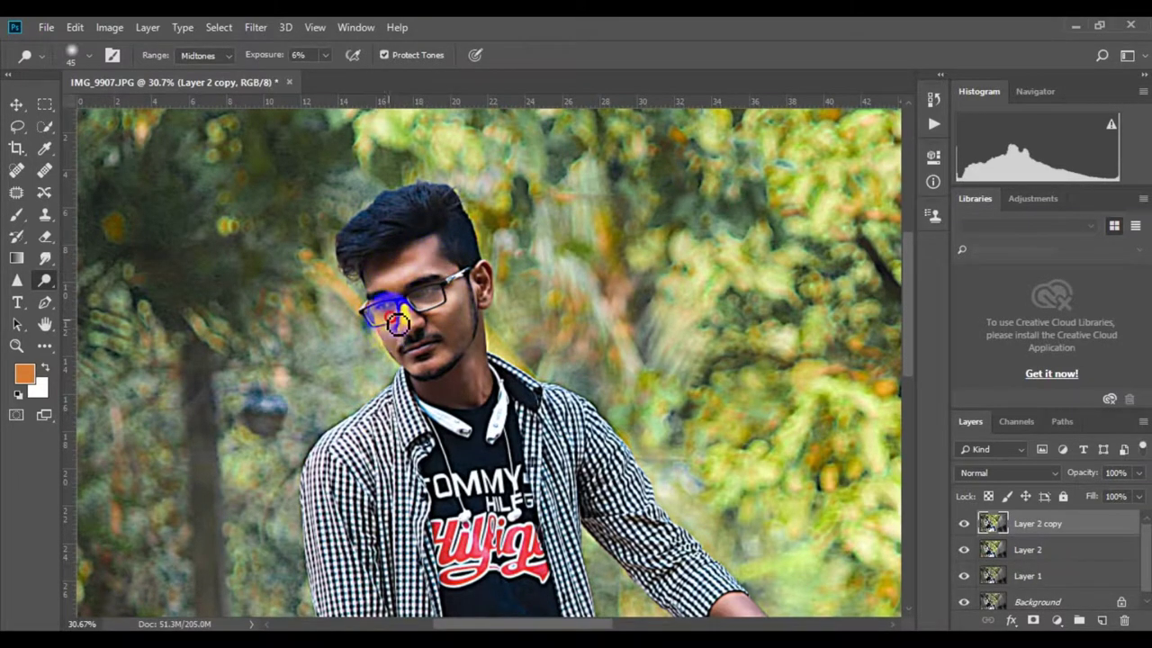
{"action": "mouse_move", "coordinate": [396, 328]}
{"action": "left_mouse_down"}
{"action": "mouse_move", "coordinate": [442, 298]}
{"action": "mouse_move", "coordinate": [481, 360]}
{"action": "left_mouse_up"}
- Add further toning strokes over the wrist and the lower face
{"action": "scroll", "coordinate": [594, 424], "scroll_direction": "down", "scroll_amount": 2}
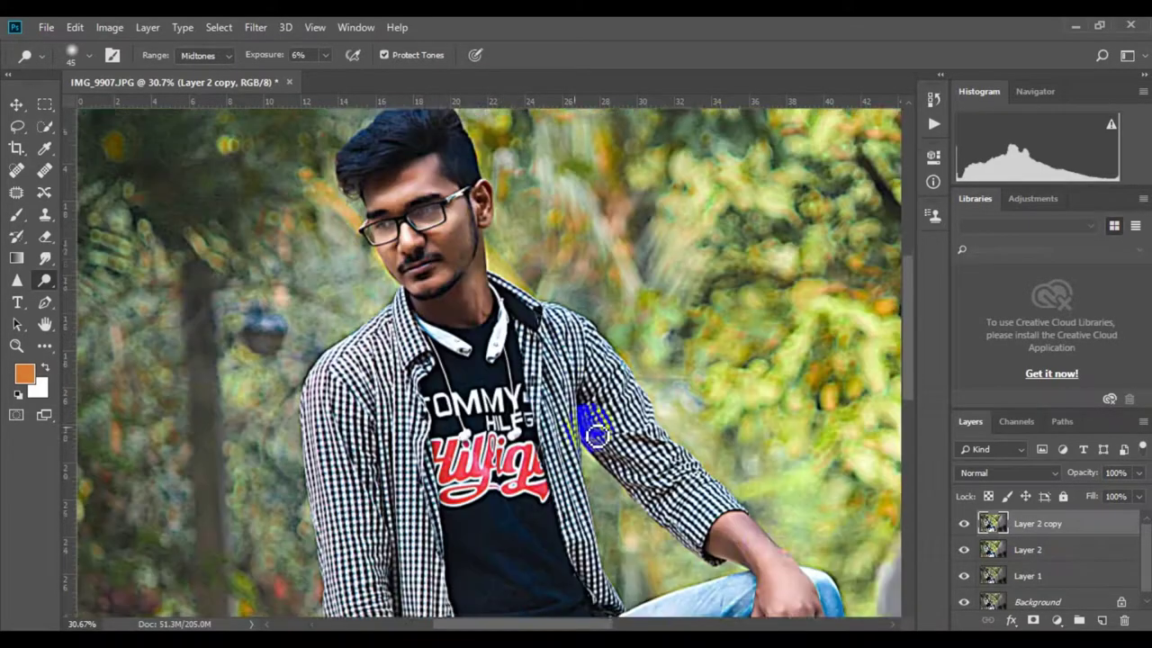
{"action": "scroll", "coordinate": [684, 405], "scroll_direction": "down", "scroll_amount": 3}
{"action": "left_click_drag", "start_coordinate": [733, 373], "coordinate": [752, 393]}
{"action": "scroll", "coordinate": [470, 491], "scroll_direction": "down", "scroll_amount": 2}
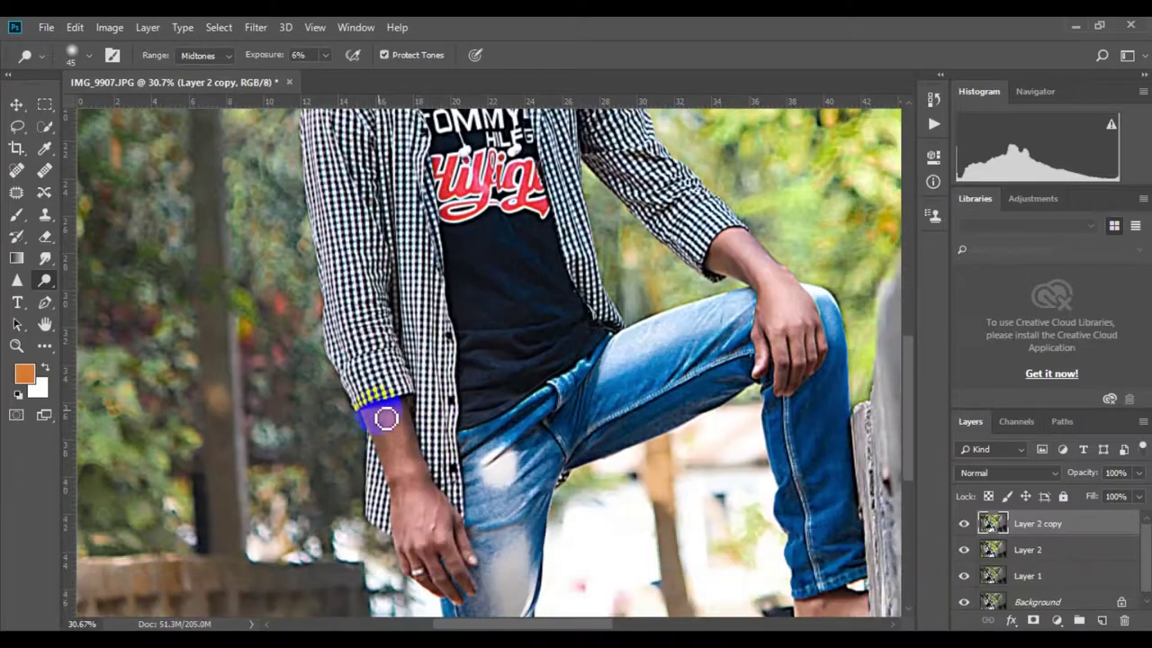
{"action": "left_click_drag", "start_coordinate": [381, 411], "coordinate": [412, 466]}
{"action": "scroll", "coordinate": [422, 516], "scroll_direction": "up", "scroll_amount": 1}
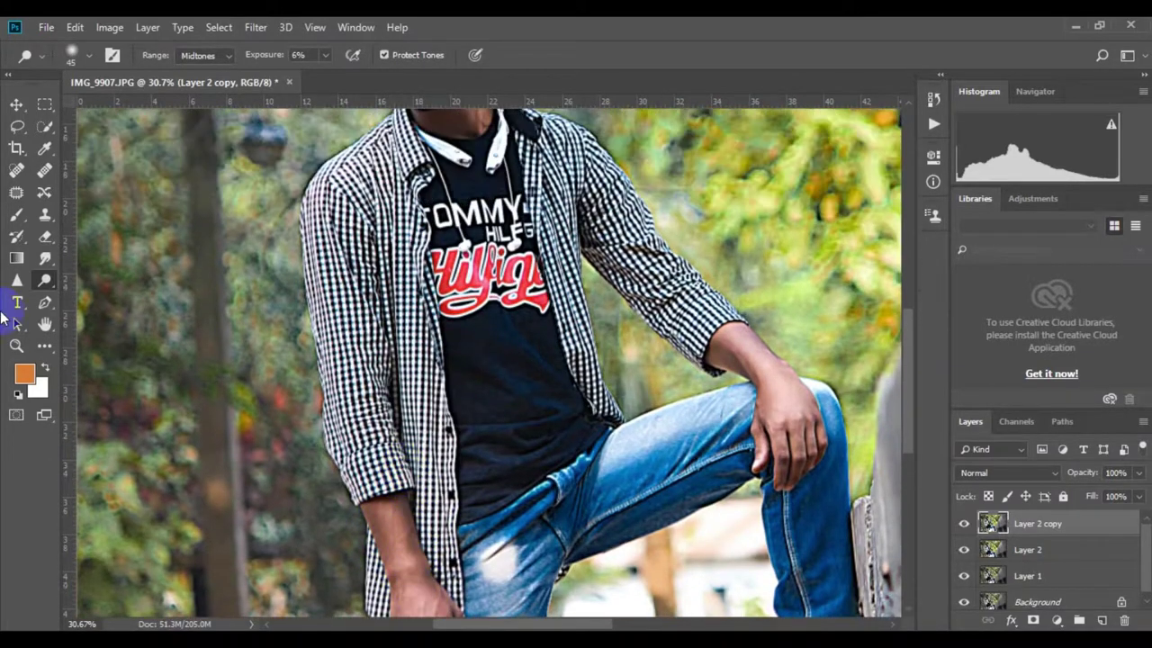
- Switch the toning tool to Burn and darken a stroke up the cheek
{"action": "right_click", "coordinate": [45, 280]}
{"action": "left_click", "coordinate": [108, 289]}
{"action": "scroll", "coordinate": [449, 360], "scroll_direction": "up", "scroll_amount": 2}
{"action": "scroll", "coordinate": [468, 351], "scroll_direction": "up", "scroll_amount": 1}
{"action": "mouse_move", "coordinate": [463, 346]}
{"action": "left_mouse_down"}
{"action": "mouse_move", "coordinate": [477, 360]}
{"action": "mouse_move", "coordinate": [474, 275]}
{"action": "left_mouse_up"}
{"action": "scroll", "coordinate": [474, 288], "scroll_direction": "up", "scroll_amount": 1}
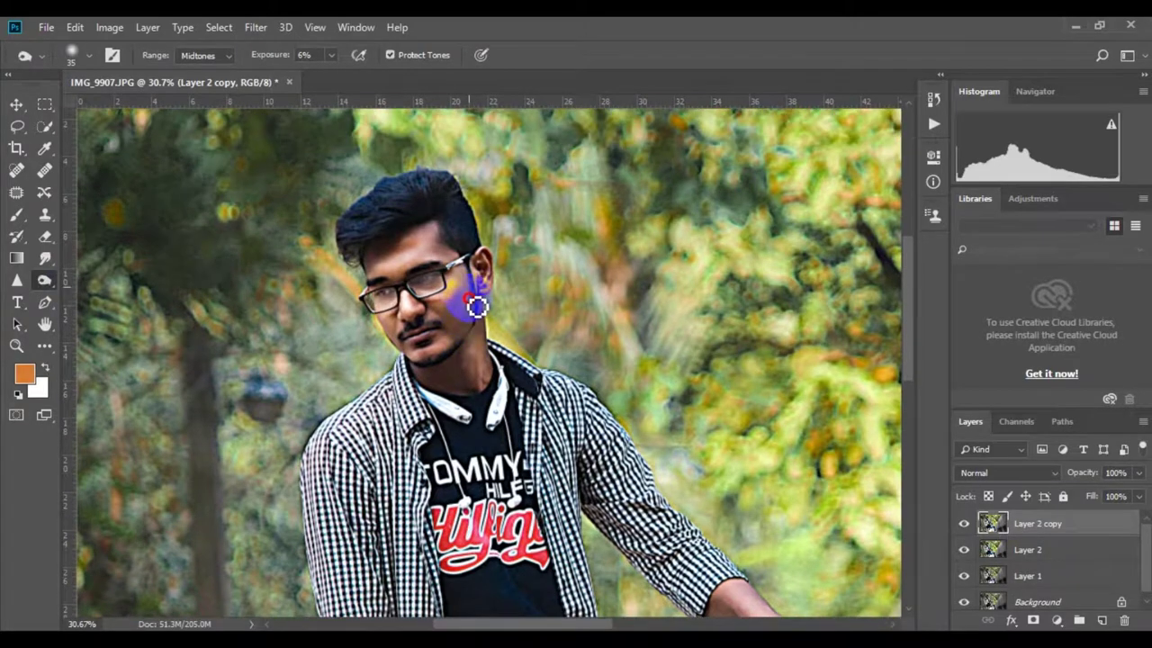
{"action": "scroll", "coordinate": [707, 394], "scroll_direction": "down", "scroll_amount": 2}
{"action": "scroll", "coordinate": [719, 378], "scroll_direction": "down", "scroll_amount": 1}
- Burn along the wrist skin and the neck area
{"action": "mouse_move", "coordinate": [727, 344]}
{"action": "left_mouse_down"}
{"action": "mouse_move", "coordinate": [755, 355]}
{"action": "mouse_move", "coordinate": [772, 404]}
{"action": "left_mouse_up"}
{"action": "scroll", "coordinate": [450, 513], "scroll_direction": "down", "scroll_amount": 2}
{"action": "scroll", "coordinate": [405, 475], "scroll_direction": "down", "scroll_amount": 1}
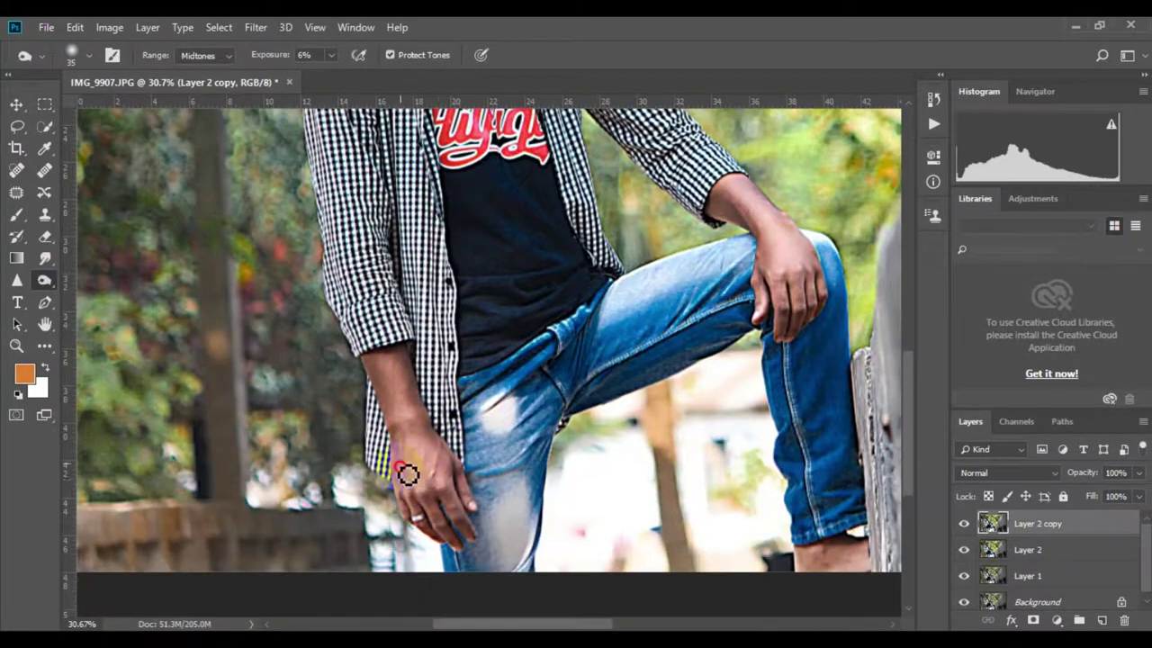
{"action": "left_click_drag", "start_coordinate": [416, 376], "coordinate": [439, 393]}
{"action": "scroll", "coordinate": [441, 393], "scroll_direction": "down", "scroll_amount": 5}
{"action": "scroll", "coordinate": [486, 360], "scroll_direction": "up", "scroll_amount": 1}
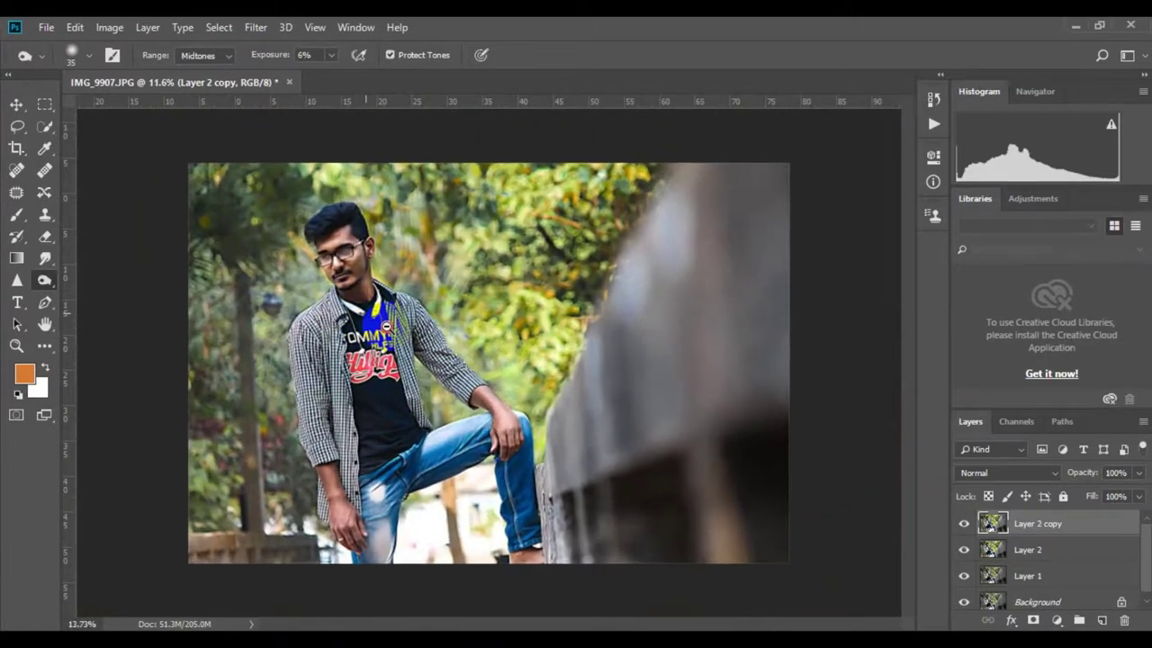
- Stamp visible layers into Layer 3, then add Color Balance with midtones -10, -2, -30
{"action": "key", "text": "ctrl+shift+alt+e"}
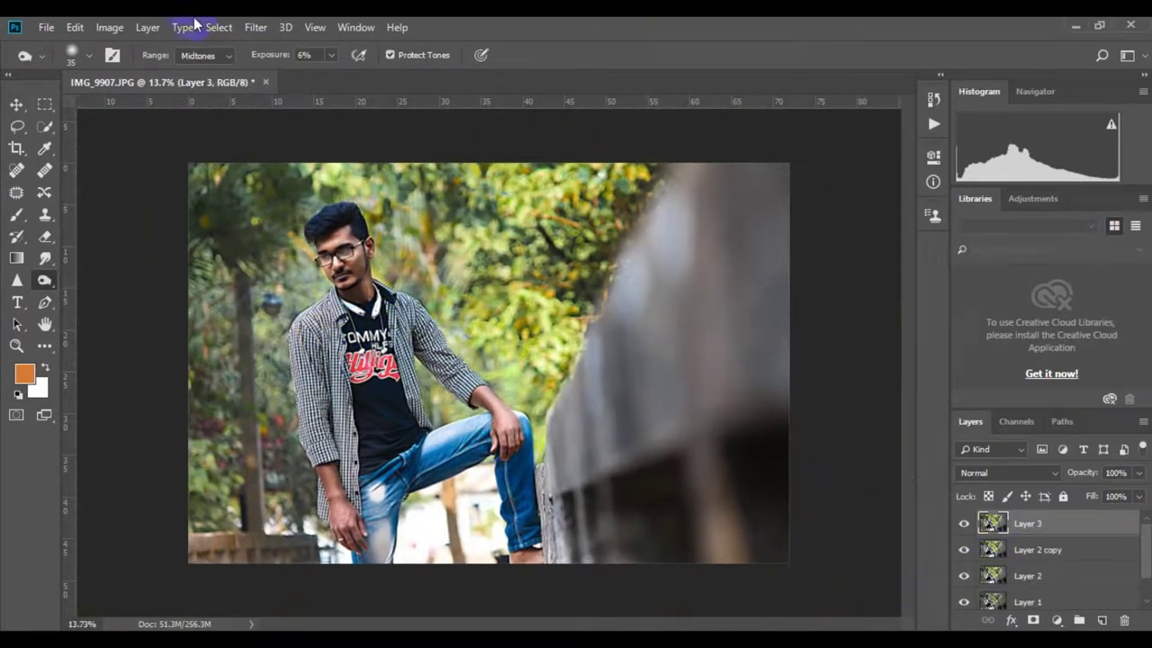
{"action": "left_click", "coordinate": [1058, 620]}
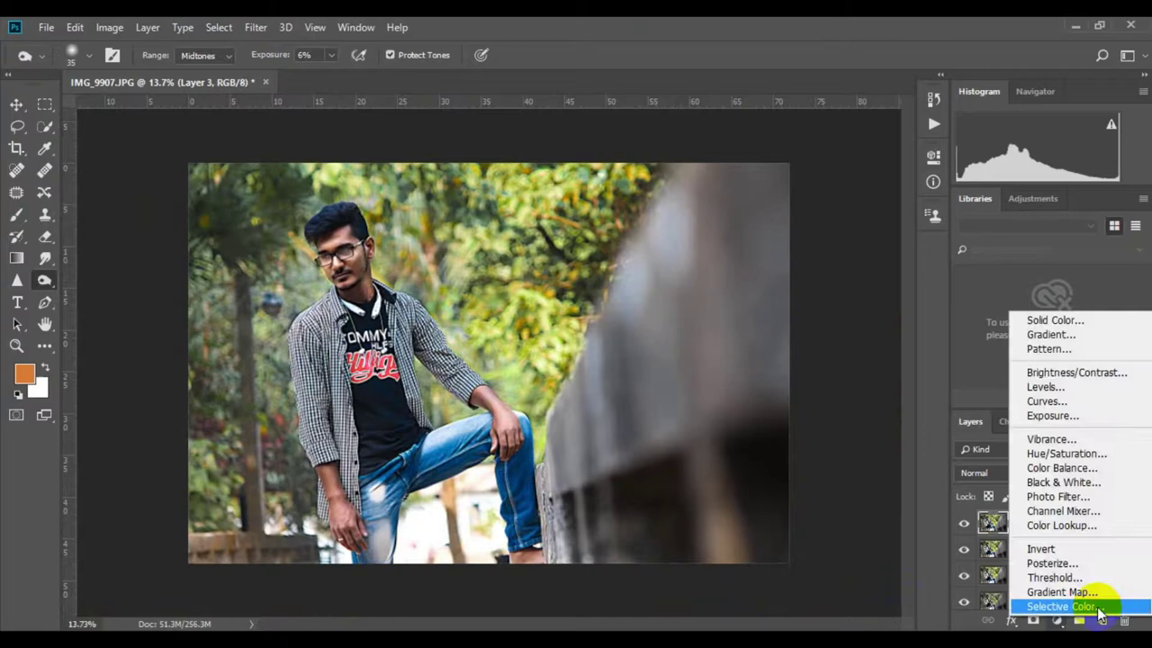
{"action": "left_click", "coordinate": [1071, 465]}
{"action": "left_click_drag", "start_coordinate": [792, 271], "coordinate": [783, 275]}
{"action": "left_click_drag", "start_coordinate": [792, 302], "coordinate": [788, 276]}
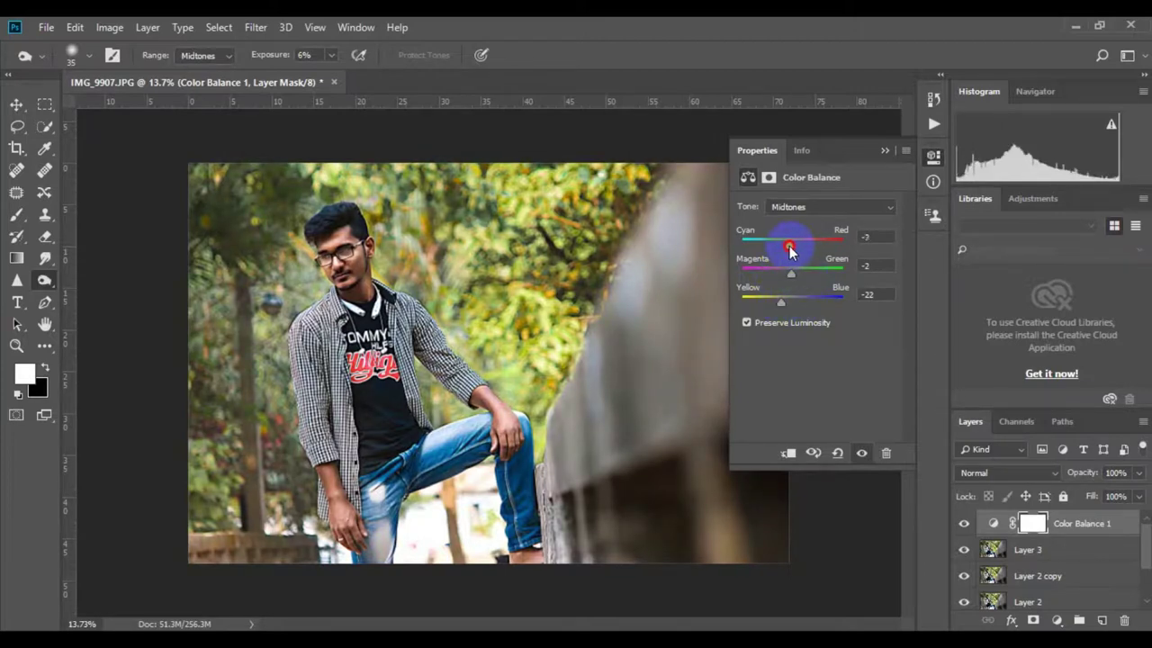
{"action": "left_click_drag", "start_coordinate": [790, 252], "coordinate": [787, 253]}
{"action": "left_click_drag", "start_coordinate": [781, 300], "coordinate": [781, 306]}
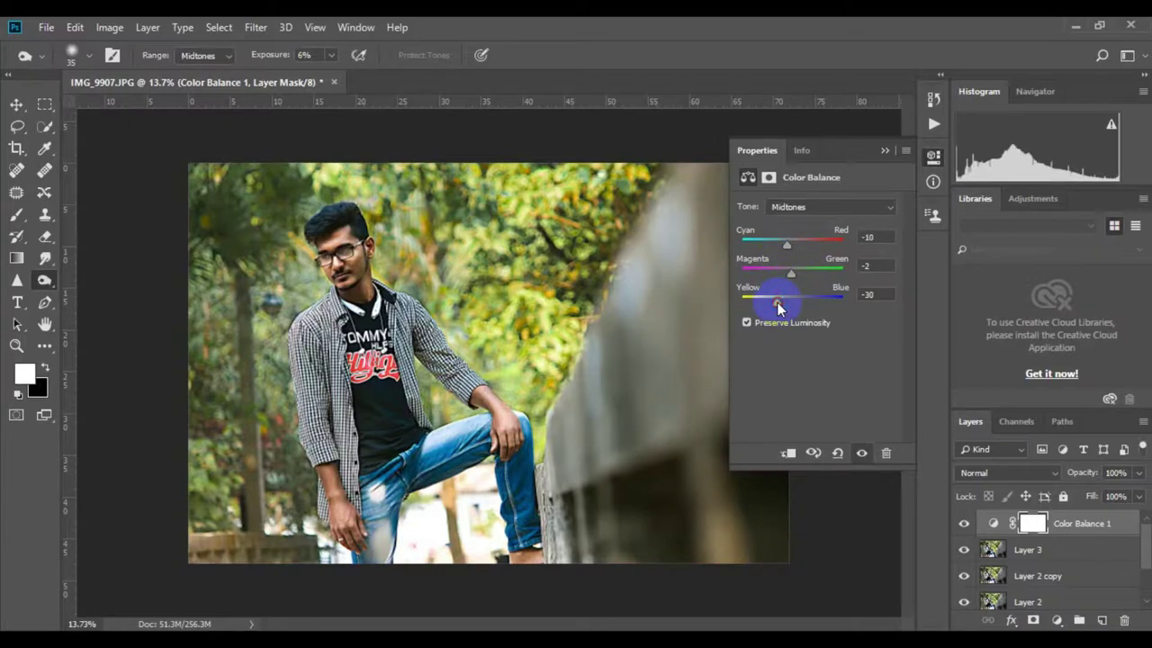
{"action": "left_click", "coordinate": [884, 150]}
- Stamp all visible layers into new Layer 4
{"action": "scroll", "coordinate": [423, 288], "scroll_direction": "up", "scroll_amount": 3}
{"action": "scroll", "coordinate": [387, 295], "scroll_direction": "down", "scroll_amount": 3}
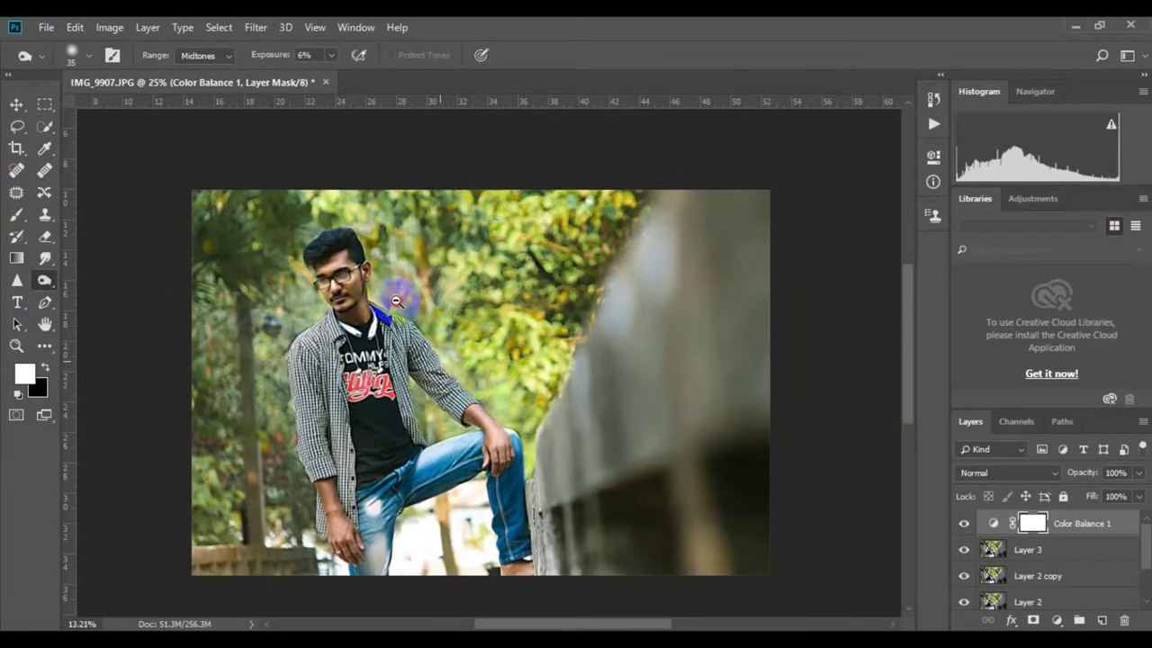
{"action": "key", "text": "ctrl+alt+shift+e"}
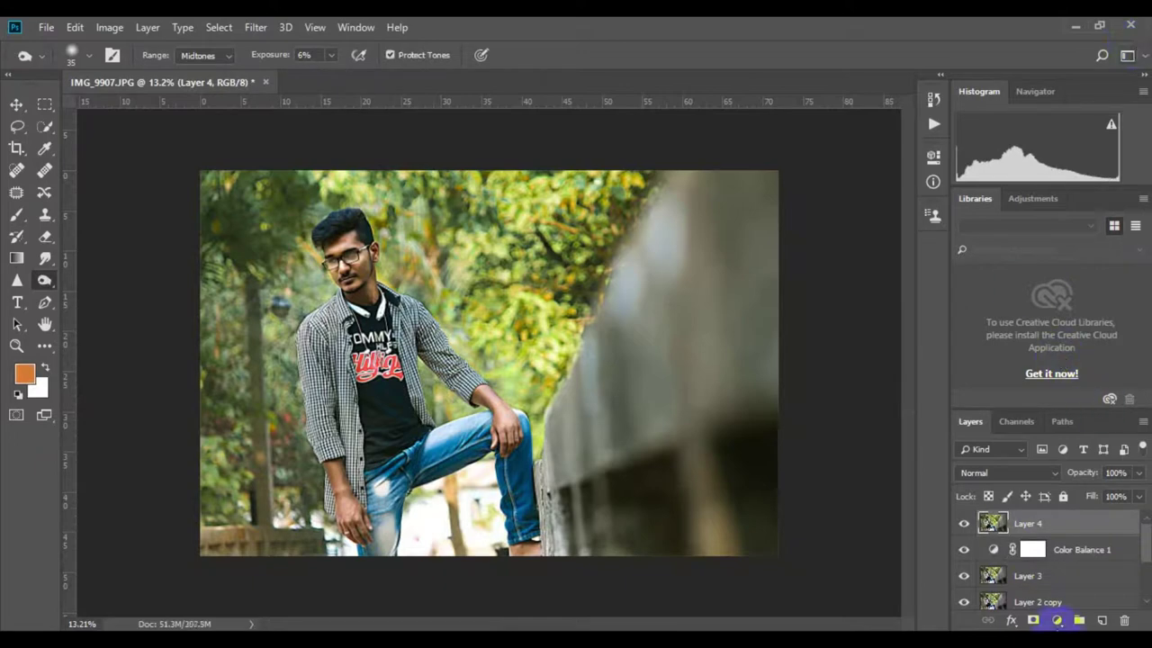
- In the Camera Raw Filter, warm Temperature to +3 and set Whites to -20
{"action": "left_click", "coordinate": [256, 27]}
{"action": "left_click", "coordinate": [297, 126]}
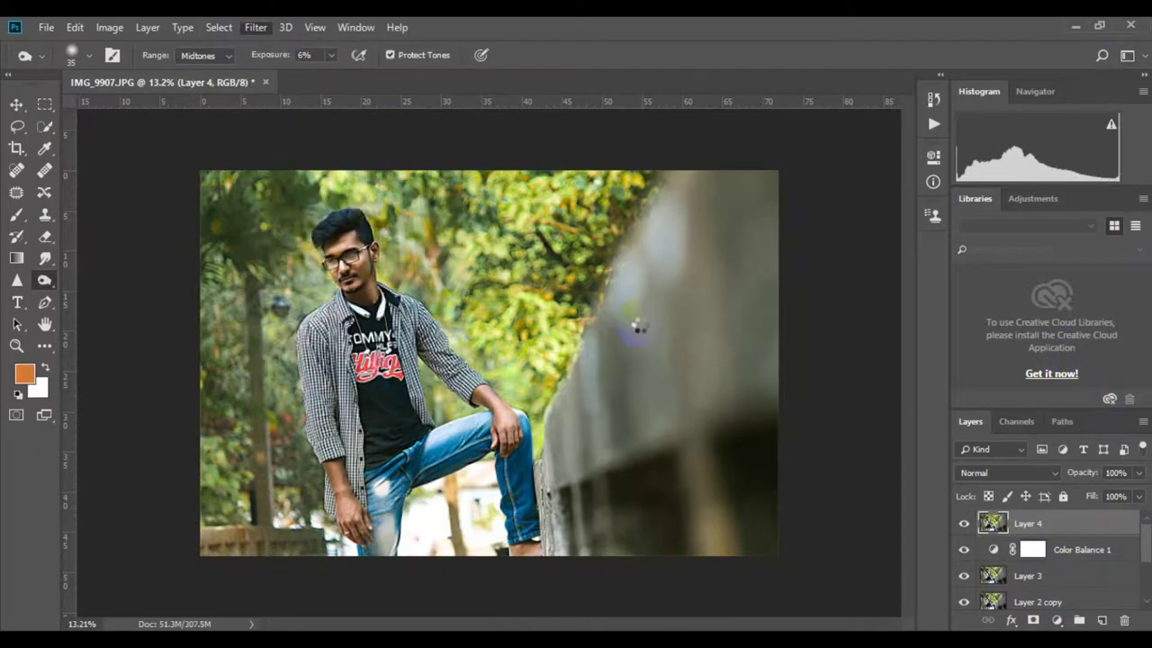
{"action": "left_click_drag", "start_coordinate": [999, 344], "coordinate": [1001, 345]}
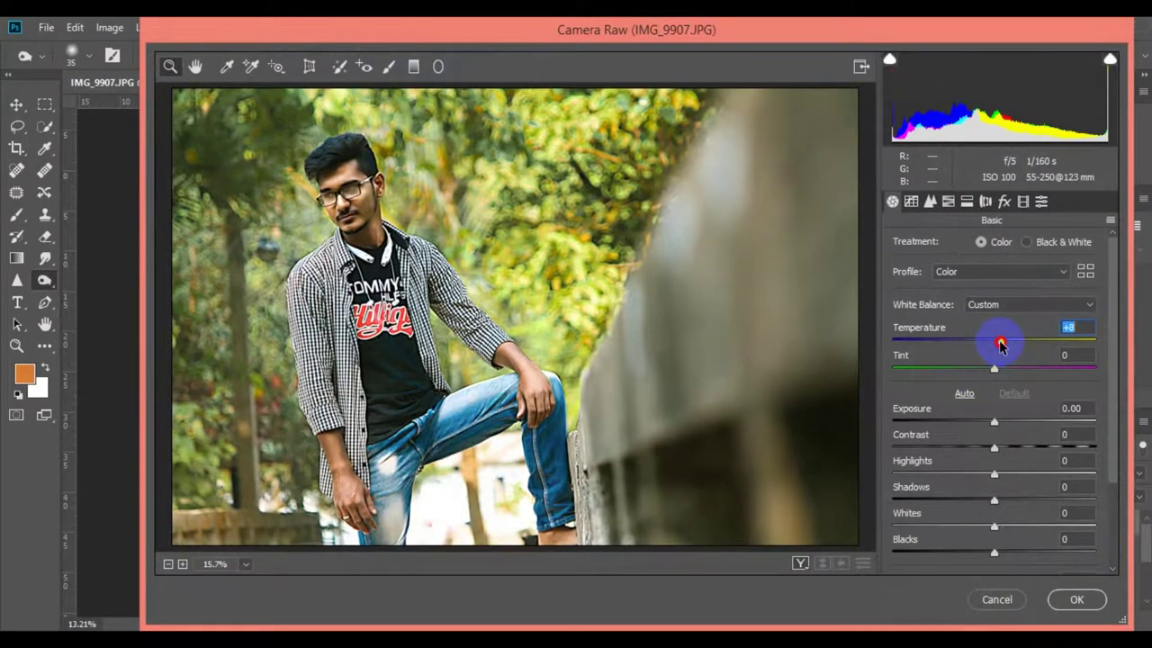
{"action": "left_click_drag", "start_coordinate": [994, 527], "coordinate": [972, 528]}
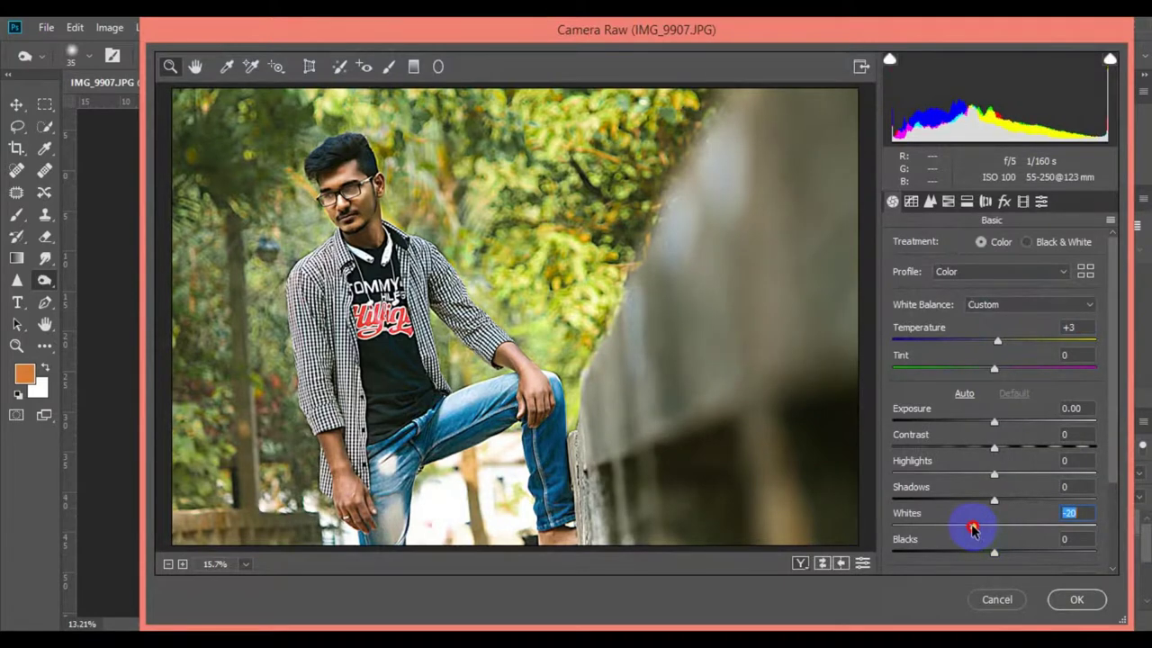
- Set HSL Luminance Oranges +12, Greens -15 and Hue Oranges +9, Yellows +5, Greens -3, then apply
{"action": "left_click", "coordinate": [948, 202]}
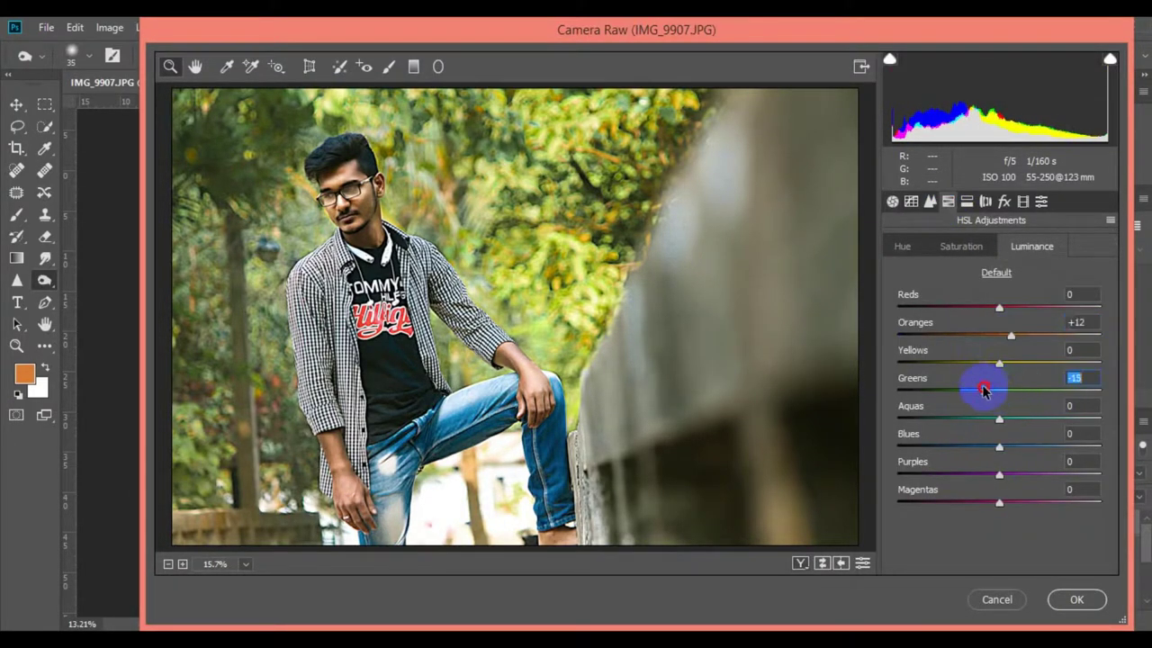
{"action": "left_click", "coordinate": [961, 246]}
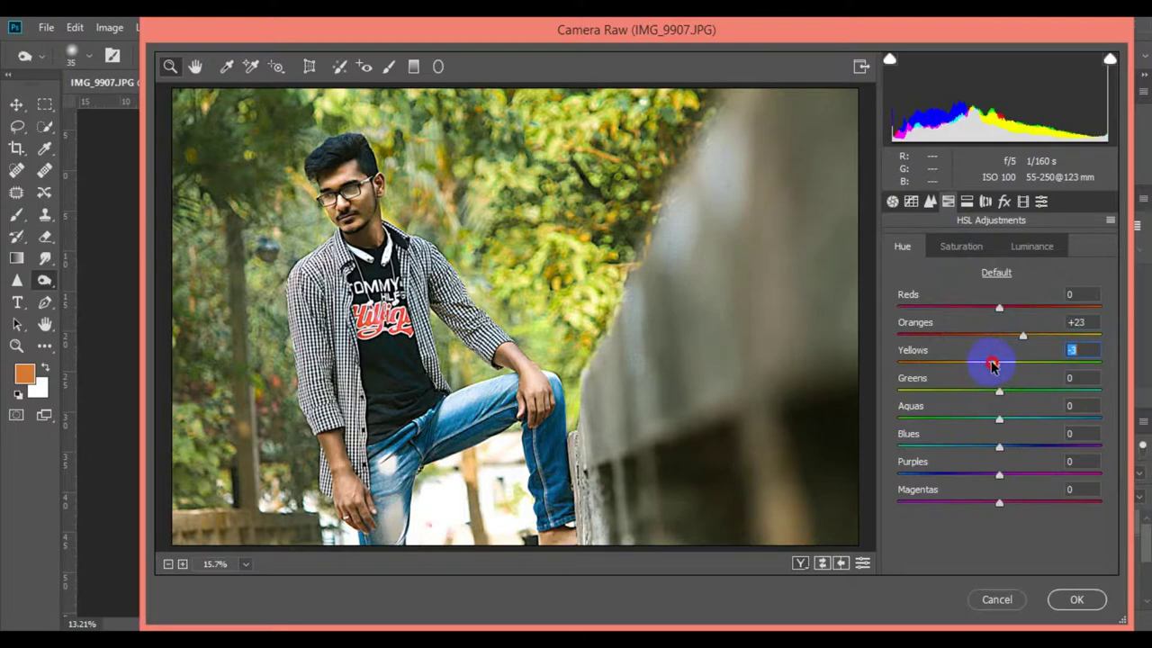
{"action": "left_click_drag", "start_coordinate": [993, 365], "coordinate": [997, 364]}
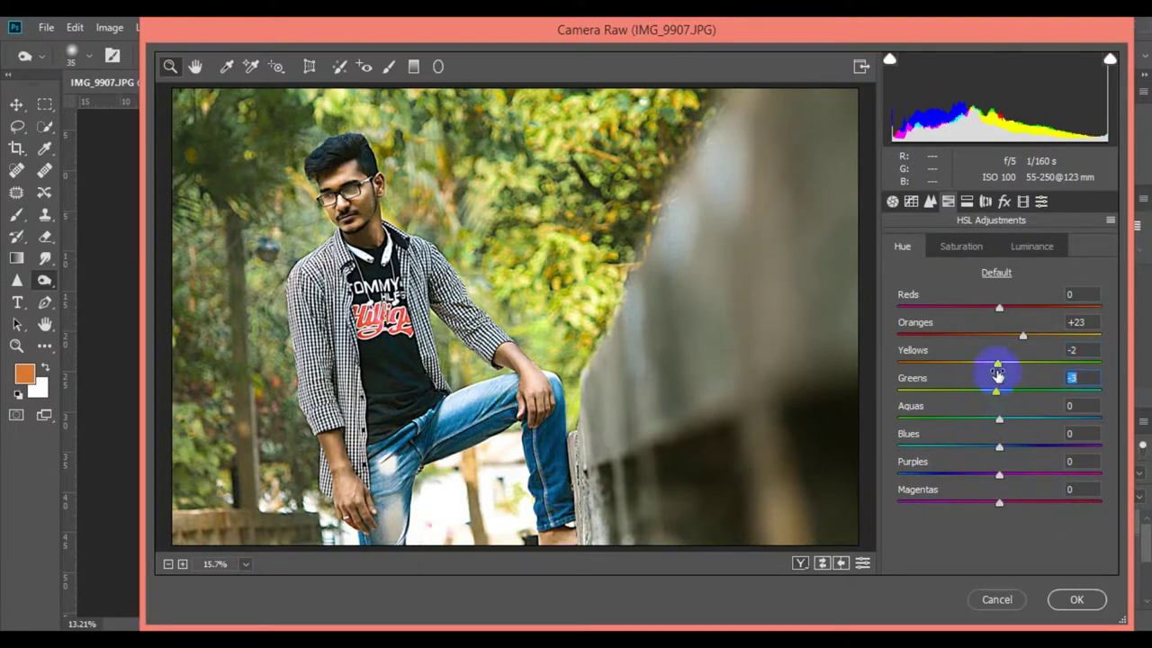
{"action": "left_click", "coordinate": [1071, 599]}
{"action": "left_click_drag", "start_coordinate": [371, 372], "coordinate": [392, 387]}
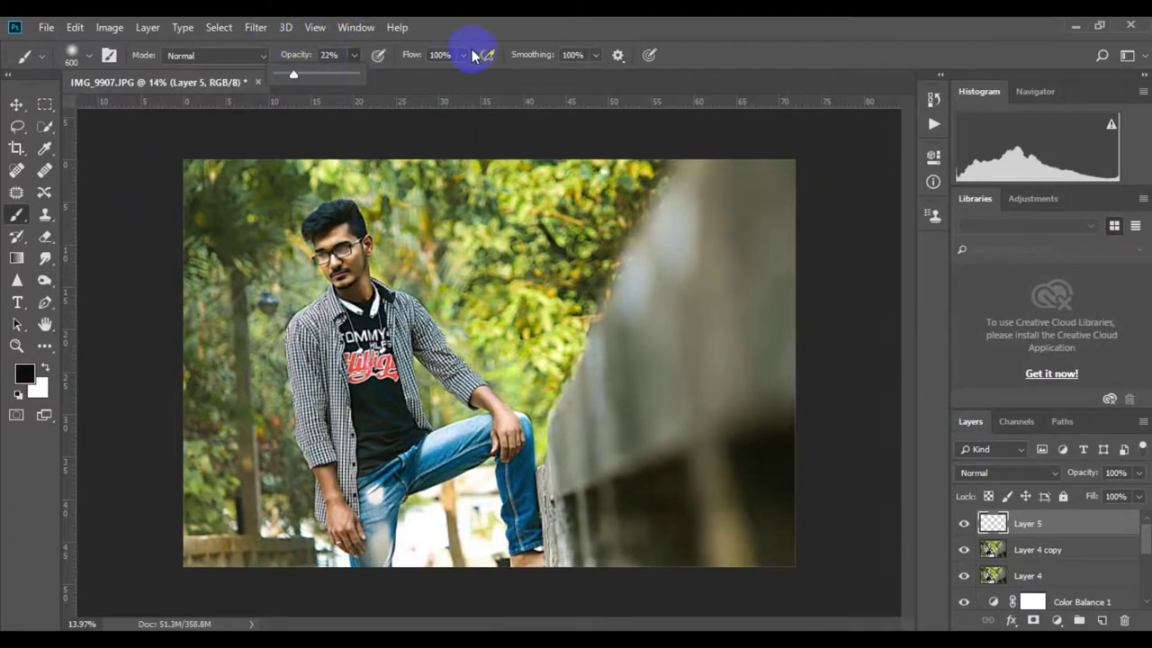
- Set the black brush to Flow 43% and Opacity 88% and paint over the upper trees
{"action": "left_click_drag", "start_coordinate": [462, 55], "coordinate": [419, 77]}
{"action": "mouse_move", "coordinate": [168, 211]}
{"action": "left_mouse_down"}
{"action": "mouse_move", "coordinate": [206, 314]}
{"action": "mouse_move", "coordinate": [216, 427]}
{"action": "mouse_move", "coordinate": [207, 530]}
{"action": "mouse_move", "coordinate": [209, 352]}
{"action": "left_mouse_up"}
{"action": "left_click_drag", "start_coordinate": [352, 55], "coordinate": [406, 77]}
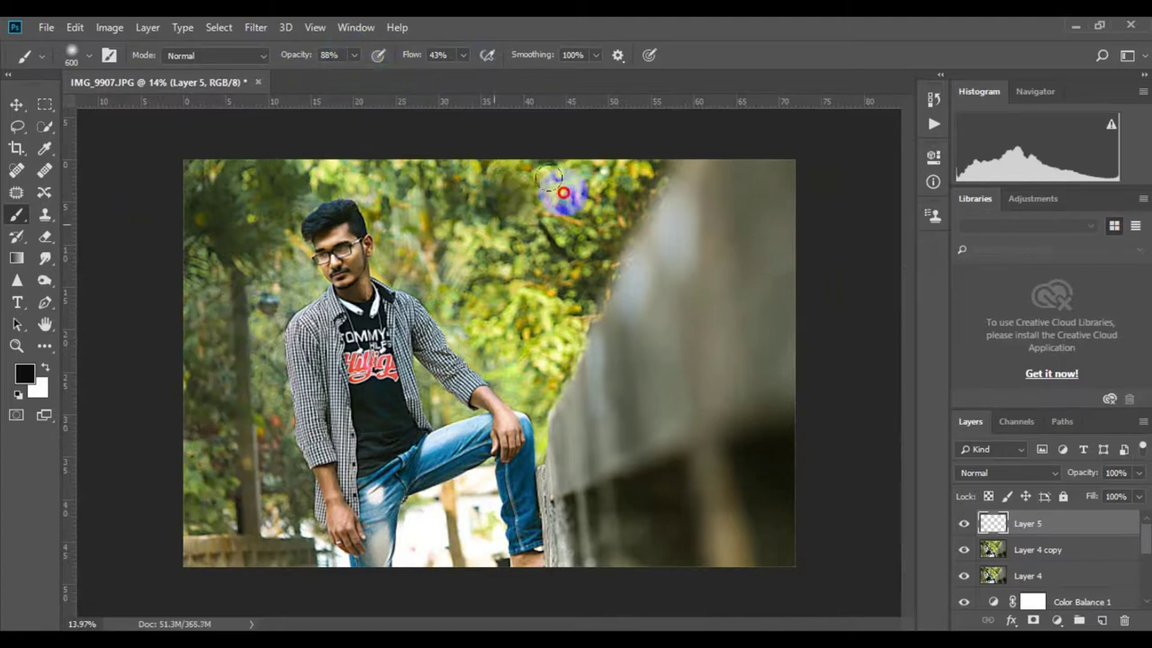
{"action": "mouse_move", "coordinate": [560, 192]}
{"action": "left_mouse_down"}
{"action": "mouse_move", "coordinate": [661, 180]}
{"action": "mouse_move", "coordinate": [699, 146]}
{"action": "mouse_move", "coordinate": [540, 327]}
{"action": "mouse_move", "coordinate": [486, 203]}
{"action": "mouse_move", "coordinate": [481, 314]}
{"action": "mouse_move", "coordinate": [531, 365]}
{"action": "mouse_move", "coordinate": [387, 211]}
{"action": "mouse_move", "coordinate": [288, 185]}
{"action": "mouse_move", "coordinate": [249, 411]}
{"action": "mouse_move", "coordinate": [489, 546]}
{"action": "mouse_move", "coordinate": [459, 494]}
{"action": "mouse_move", "coordinate": [486, 549]}
{"action": "mouse_move", "coordinate": [423, 536]}
{"action": "mouse_move", "coordinate": [450, 552]}
{"action": "mouse_move", "coordinate": [489, 321]}
{"action": "mouse_move", "coordinate": [949, 453]}
{"action": "left_mouse_up"}
- Blend Layer 5 in Soft Light and stamp visible layers into Layer 6
{"action": "left_click", "coordinate": [999, 473]}
{"action": "left_click", "coordinate": [989, 264]}
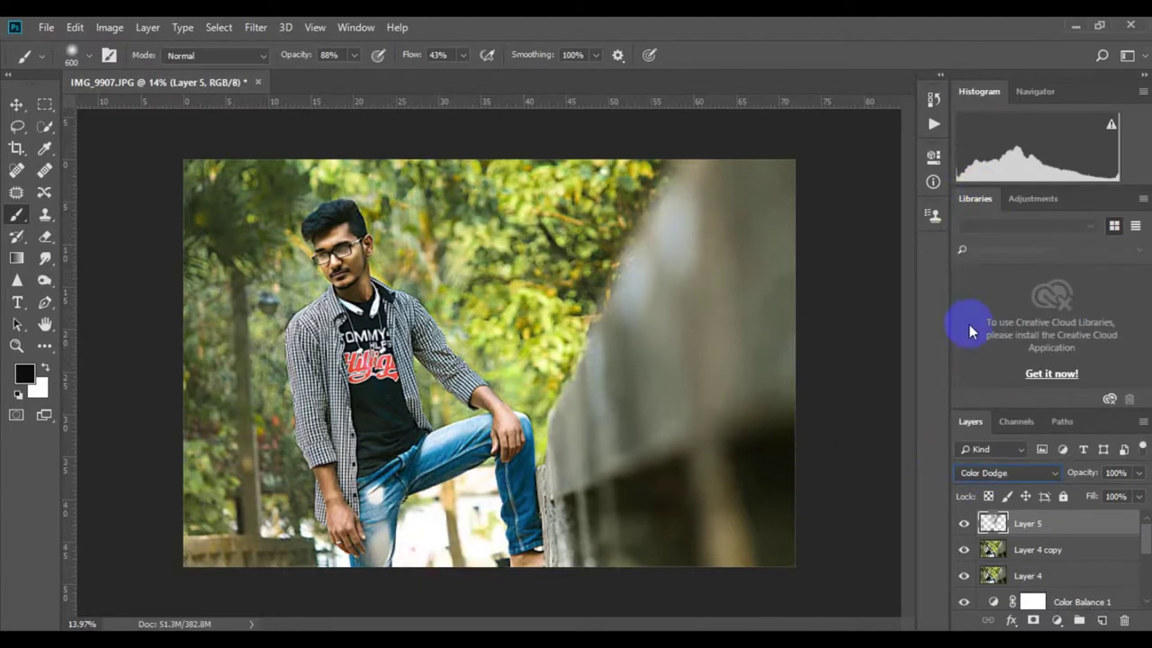
{"action": "left_click", "coordinate": [980, 473]}
{"action": "key", "text": "Escape"}
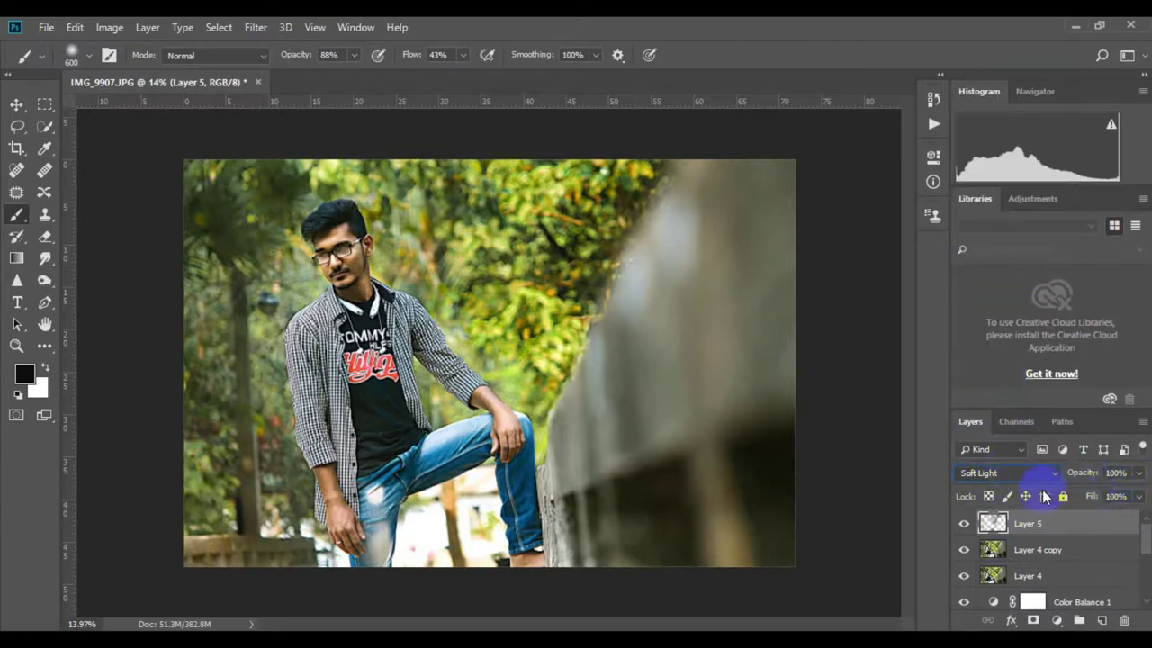
{"action": "scroll", "coordinate": [477, 342], "scroll_direction": "up", "scroll_amount": 3}
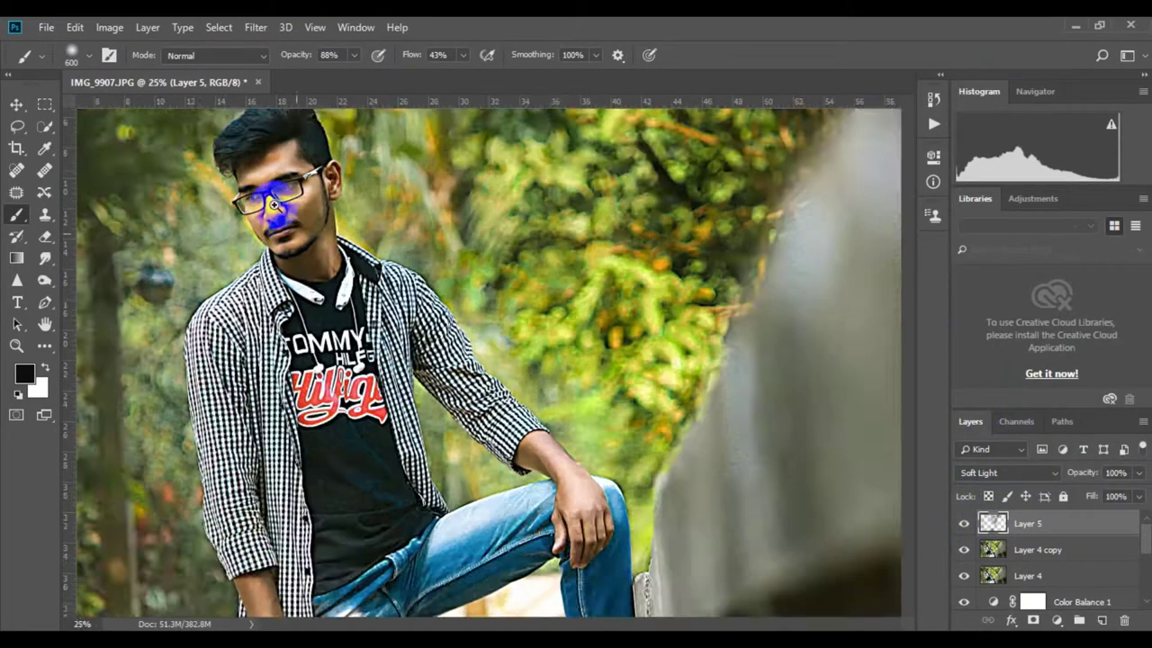
{"action": "scroll", "coordinate": [486, 360], "scroll_direction": "down", "scroll_amount": 3}
{"action": "scroll", "coordinate": [486, 360], "scroll_direction": "up", "scroll_amount": 1}
{"action": "scroll", "coordinate": [486, 360], "scroll_direction": "up", "scroll_amount": 1}
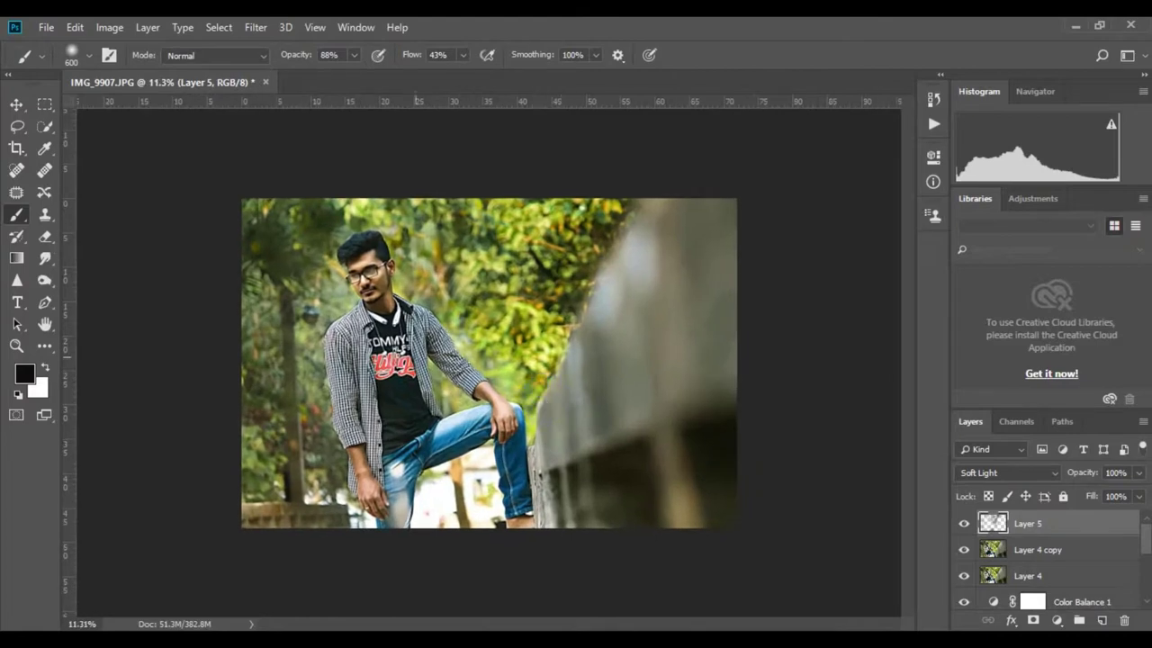
{"action": "key", "text": "ctrl+shift+alt+e"}
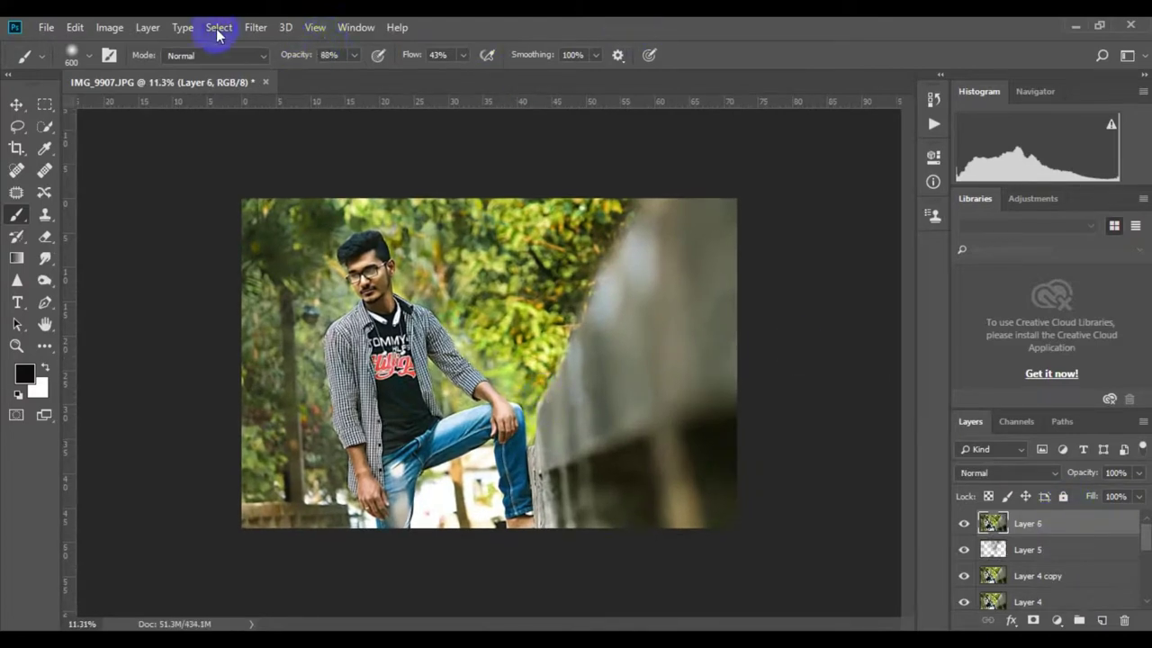
- Give Layer 6 a Camera Raw vignette: Amount -58, Roundness +100, Feather 100, Highlights 100, Grain 15
{"action": "left_click", "coordinate": [256, 27]}
{"action": "left_click", "coordinate": [288, 131]}
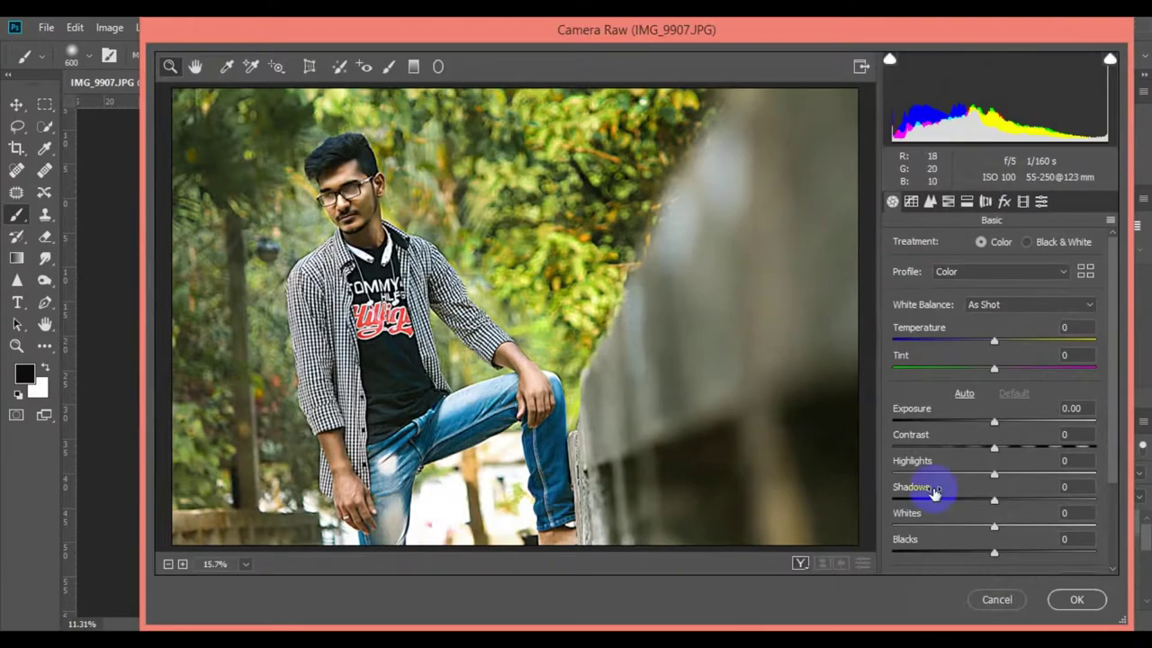
{"action": "left_click", "coordinate": [1003, 201]}
{"action": "left_click_drag", "start_coordinate": [999, 420], "coordinate": [971, 421]}
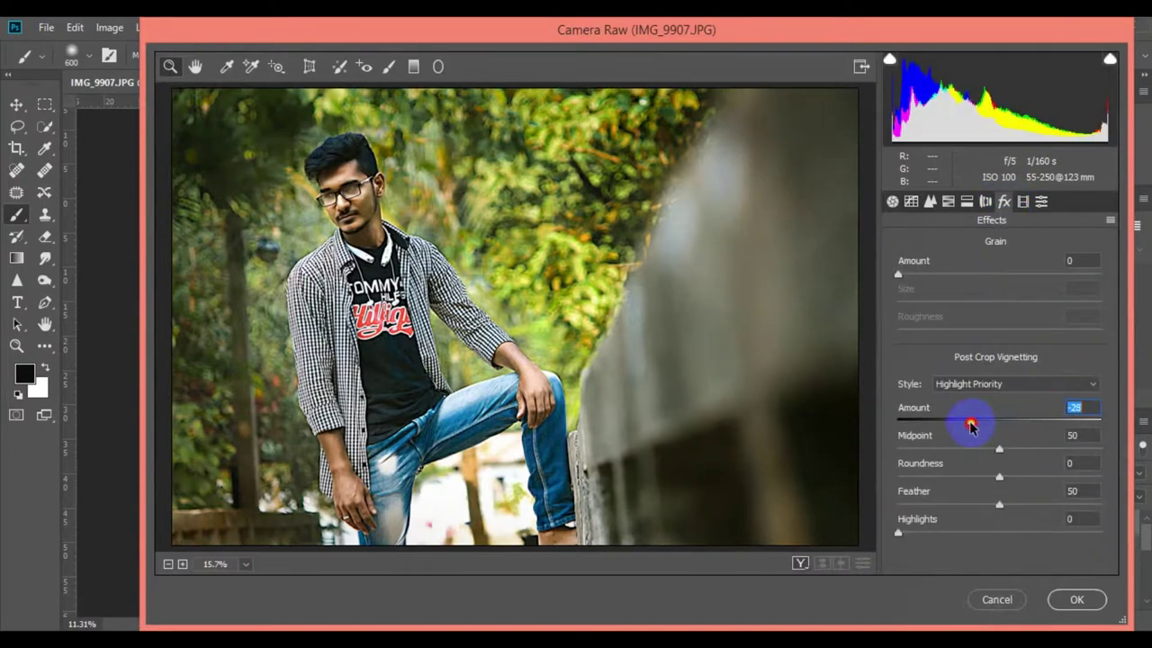
{"action": "left_click_drag", "start_coordinate": [997, 476], "coordinate": [1135, 479]}
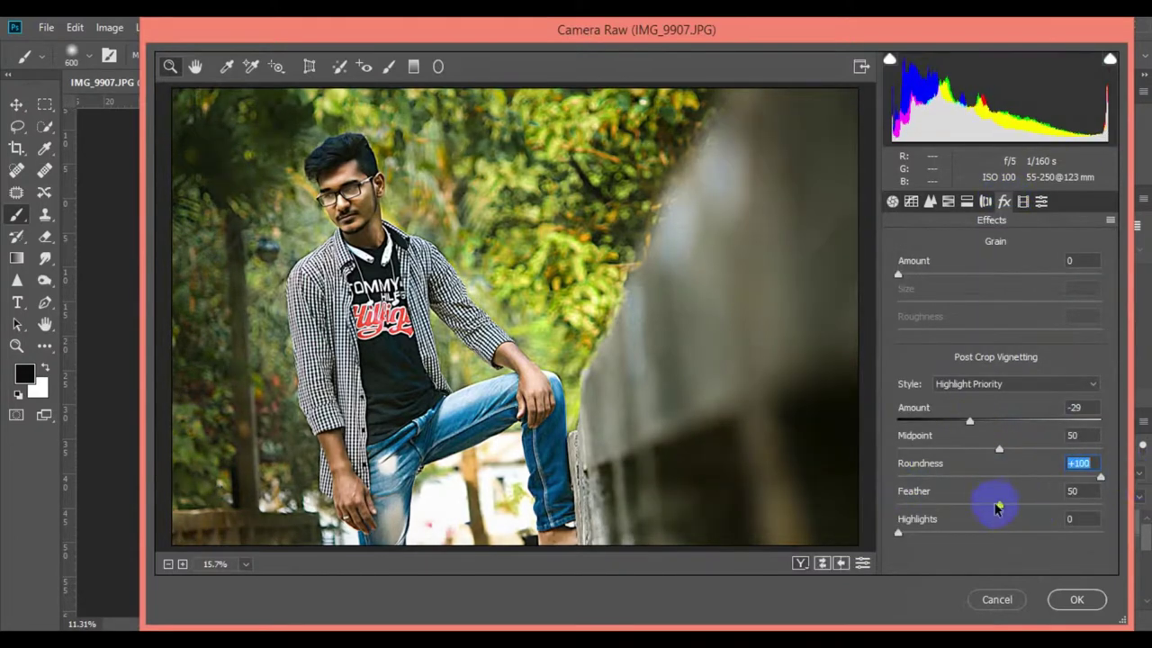
{"action": "left_click_drag", "start_coordinate": [999, 504], "coordinate": [1100, 504]}
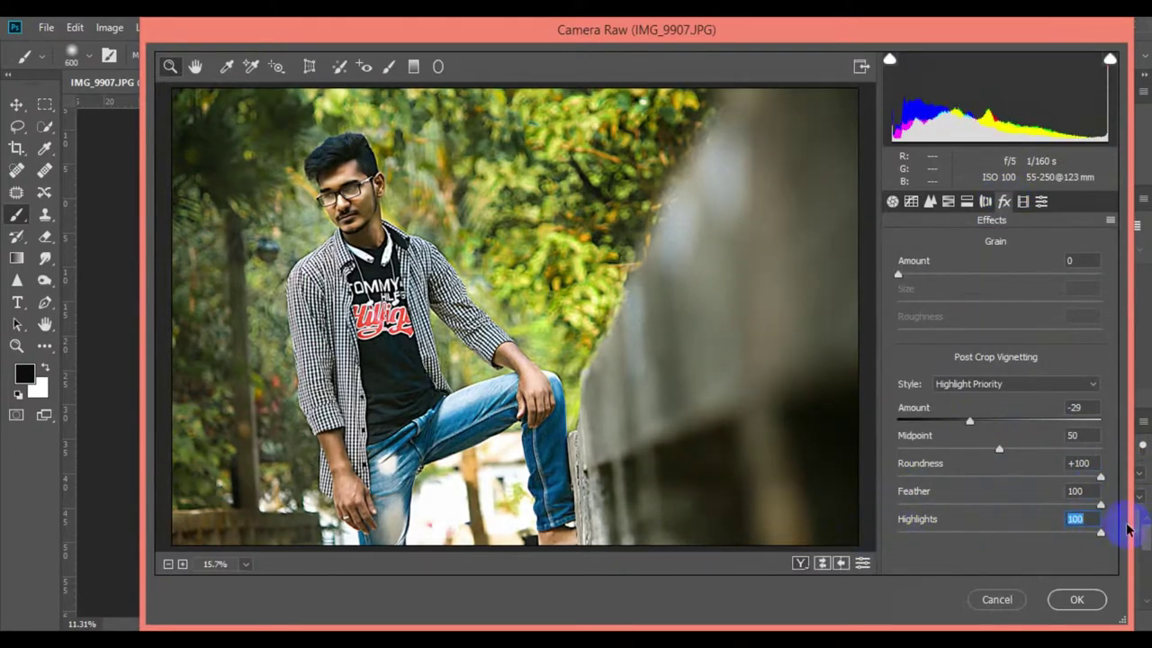
{"action": "left_click_drag", "start_coordinate": [970, 421], "coordinate": [941, 421]}
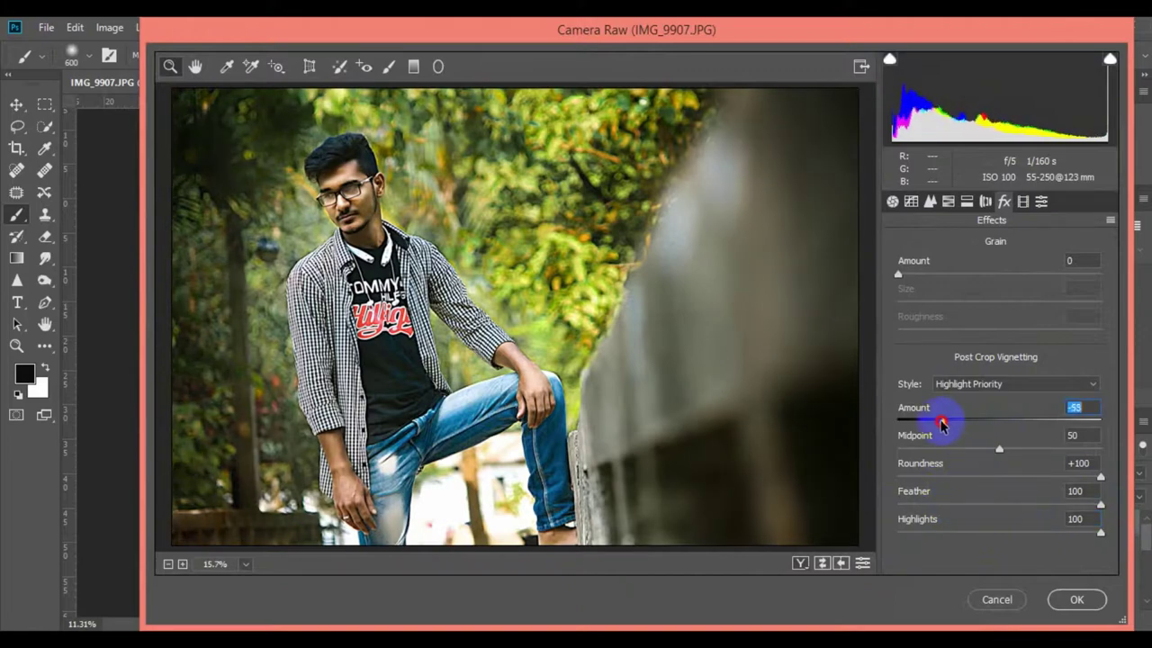
{"action": "left_click", "coordinate": [1086, 609]}
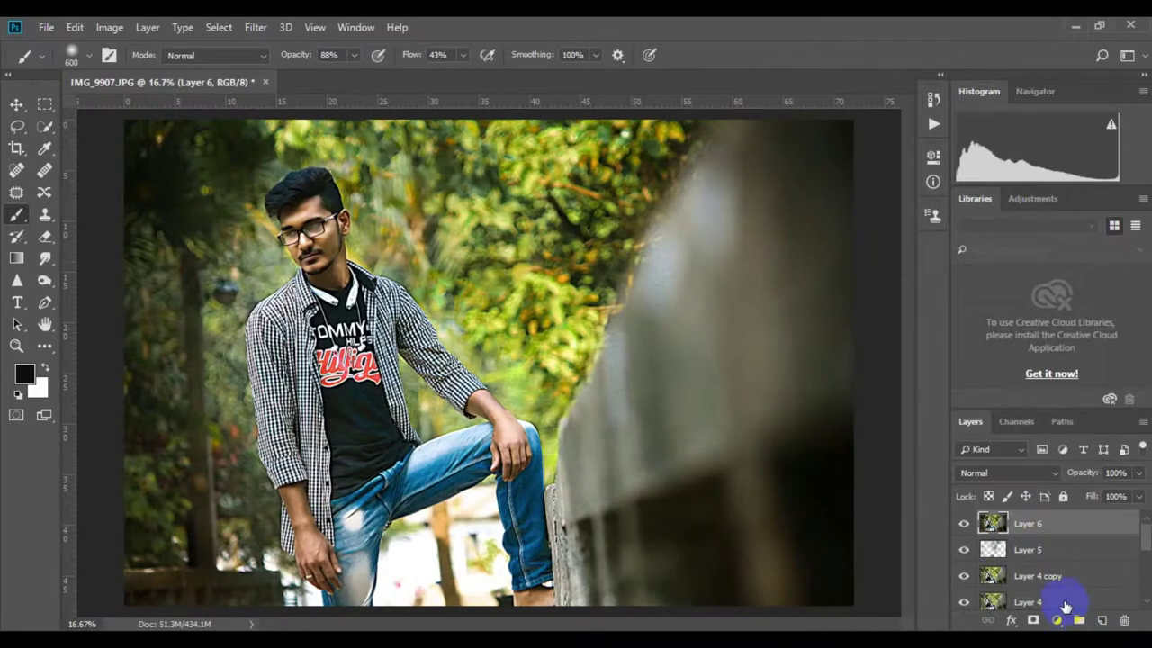
- Duplicate Layer 6 and add a Curves layer with a raised RGB black point and pulled-in white point
{"action": "key", "text": "ctrl+j"}
{"action": "left_click", "coordinate": [1059, 623]}
{"action": "left_click", "coordinate": [1053, 416]}
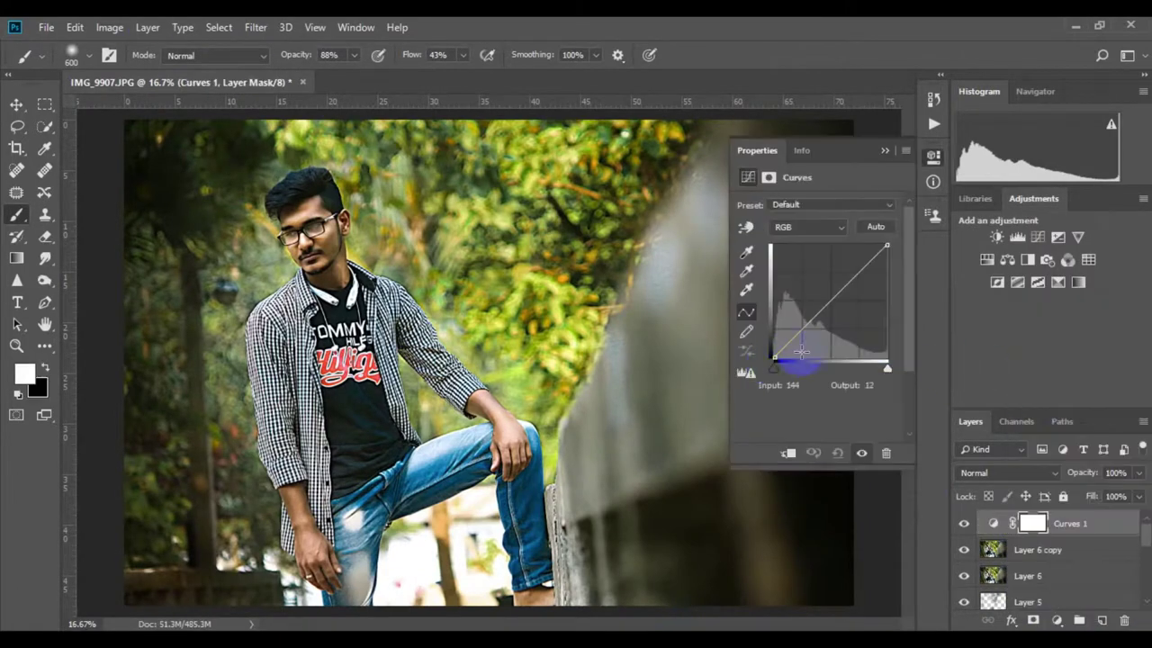
{"action": "left_click_drag", "start_coordinate": [774, 362], "coordinate": [773, 346]}
{"action": "left_click_drag", "start_coordinate": [889, 243], "coordinate": [875, 244]}
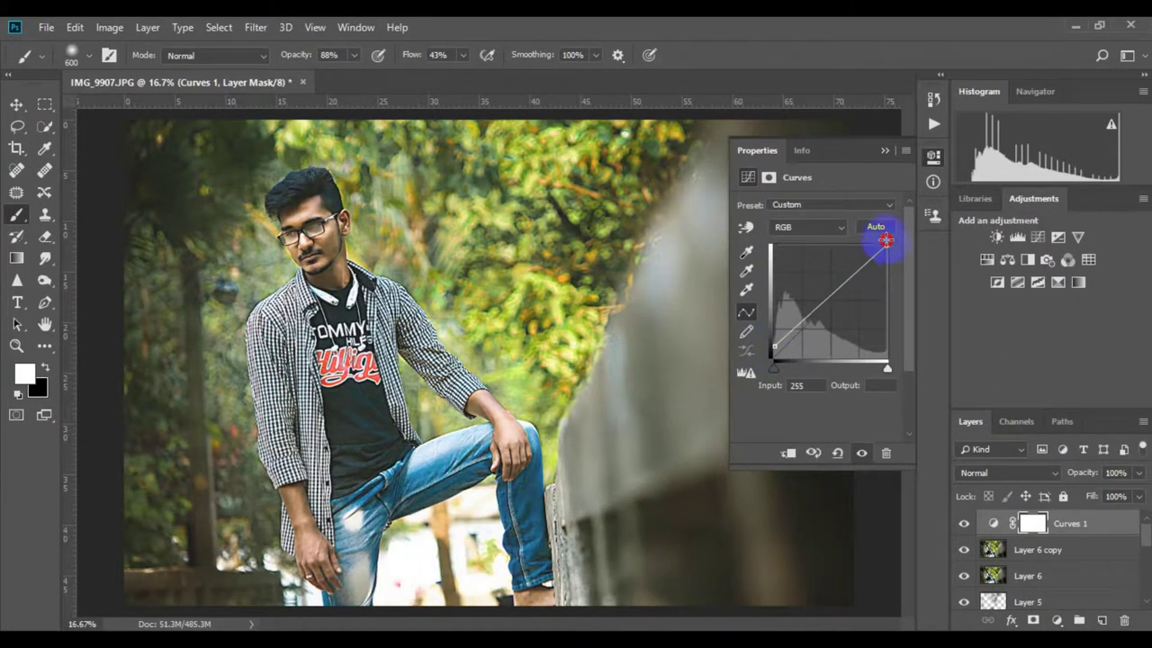
{"action": "left_click_drag", "start_coordinate": [773, 346], "coordinate": [775, 354]}
- On the Blue curve, lower the highlights, move the black point inward and add a midpoint
{"action": "left_click", "coordinate": [808, 227]}
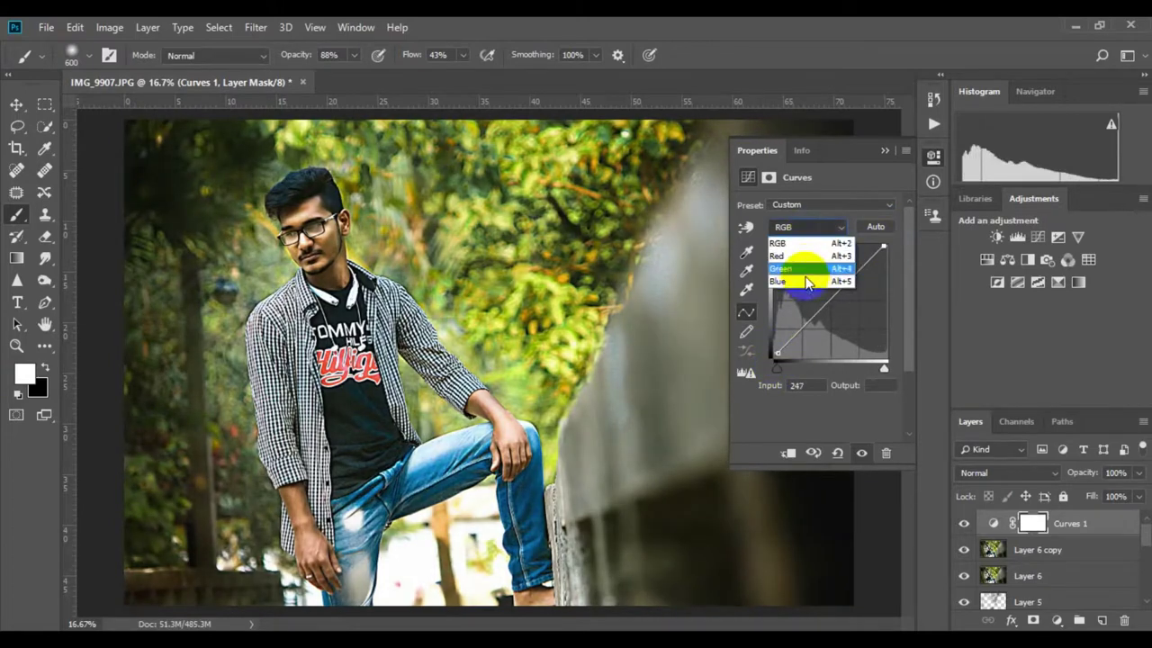
{"action": "left_click", "coordinate": [792, 275]}
{"action": "left_click_drag", "start_coordinate": [888, 245], "coordinate": [892, 257]}
{"action": "left_click", "coordinate": [779, 359]}
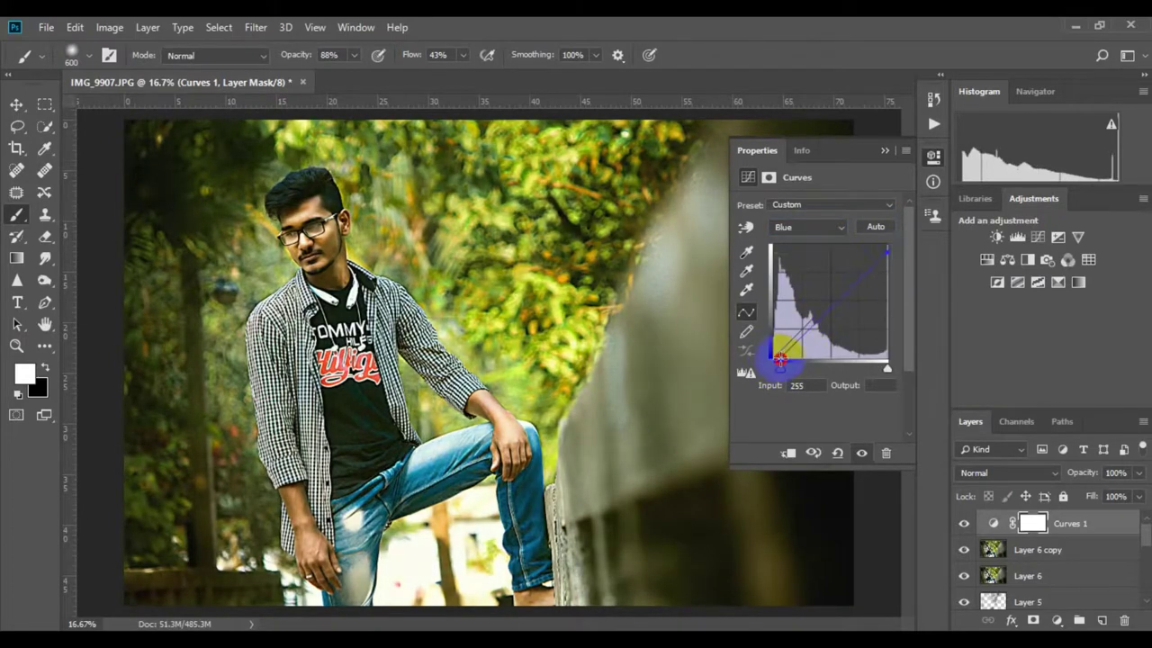
{"action": "left_click_drag", "start_coordinate": [778, 355], "coordinate": [788, 354]}
{"action": "left_click_drag", "start_coordinate": [887, 253], "coordinate": [884, 245]}
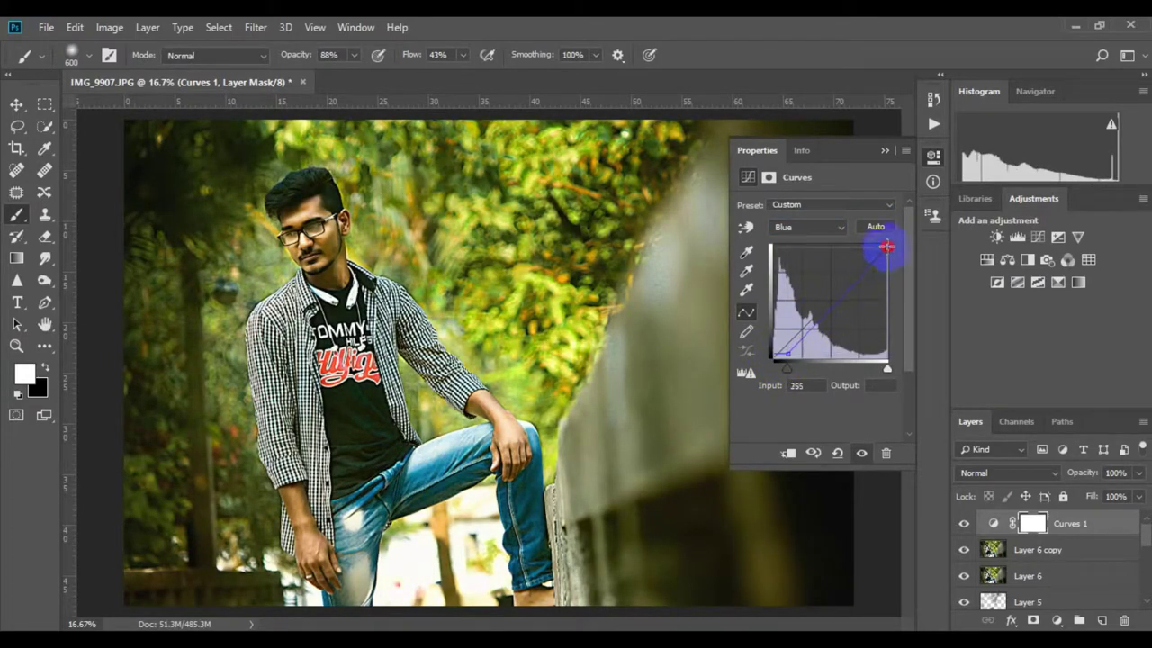
{"action": "left_click", "coordinate": [836, 295]}
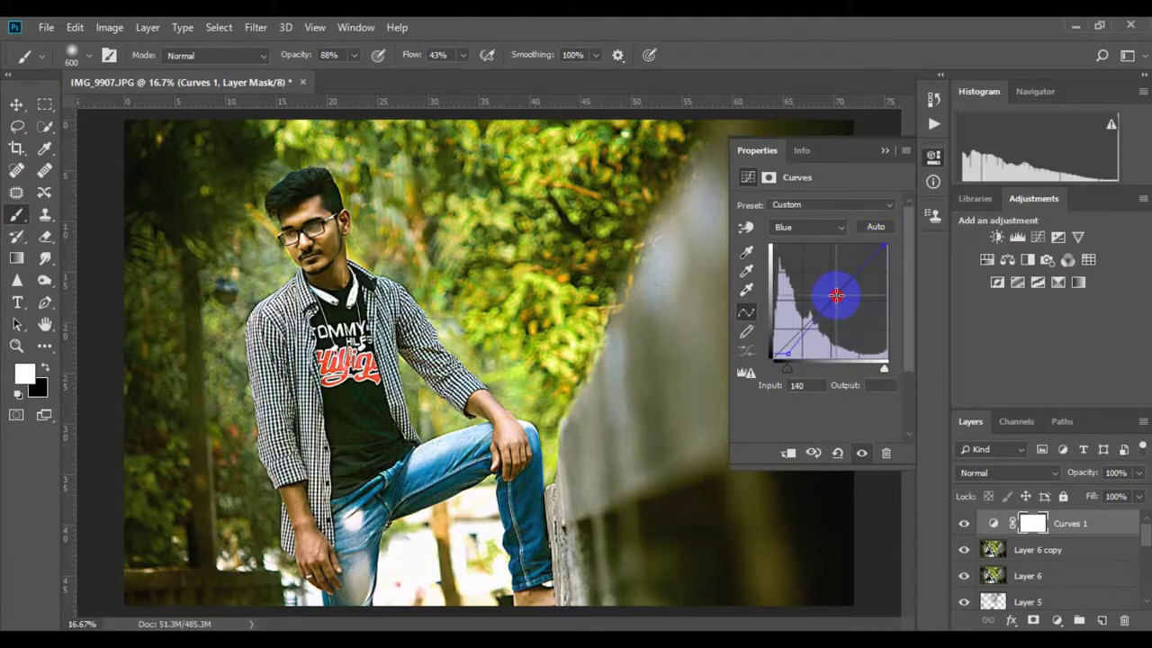
- Adjust the Green channel curve's black point and close the Curves properties
{"action": "left_click", "coordinate": [808, 226]}
{"action": "left_click", "coordinate": [815, 253]}
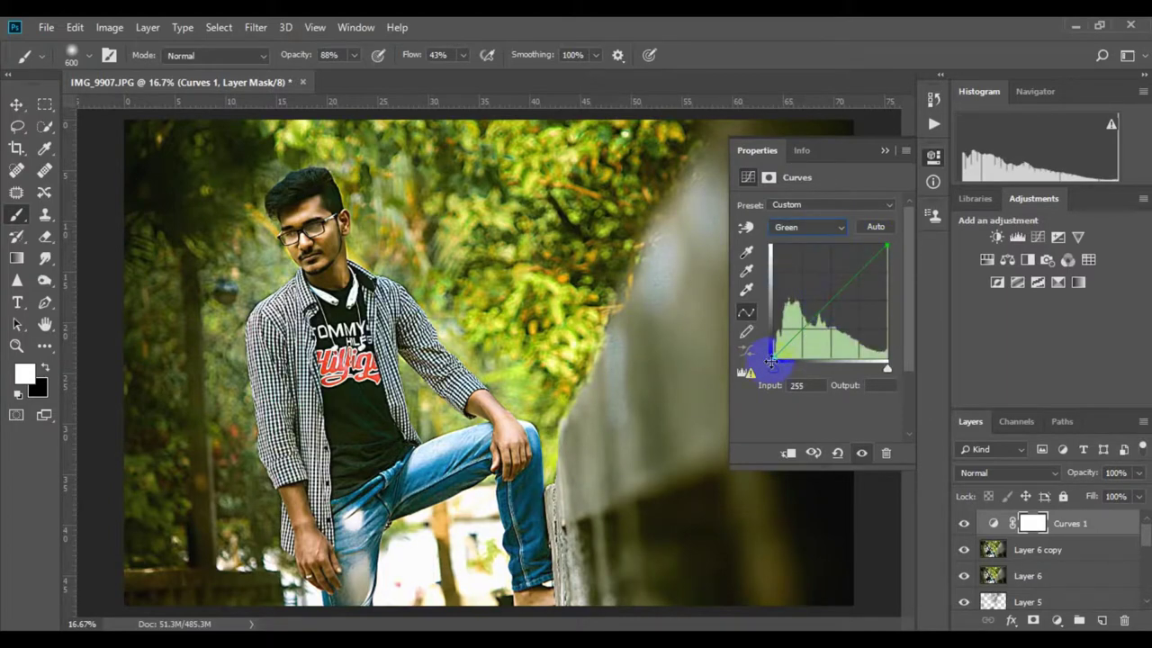
{"action": "left_click", "coordinate": [772, 346]}
{"action": "left_click", "coordinate": [956, 522]}
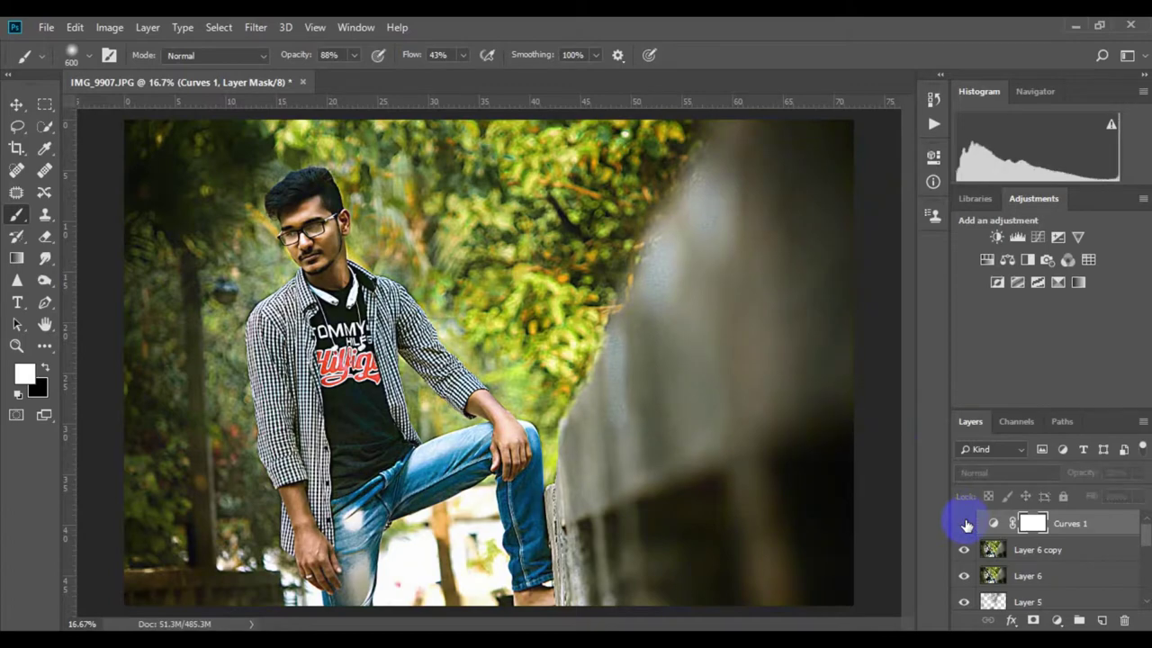
- Add a Color Lookup layer using the Fuji F125 Kodak 2393 3DLUT
{"action": "left_click", "coordinate": [1138, 472]}
{"action": "left_click", "coordinate": [1088, 260]}
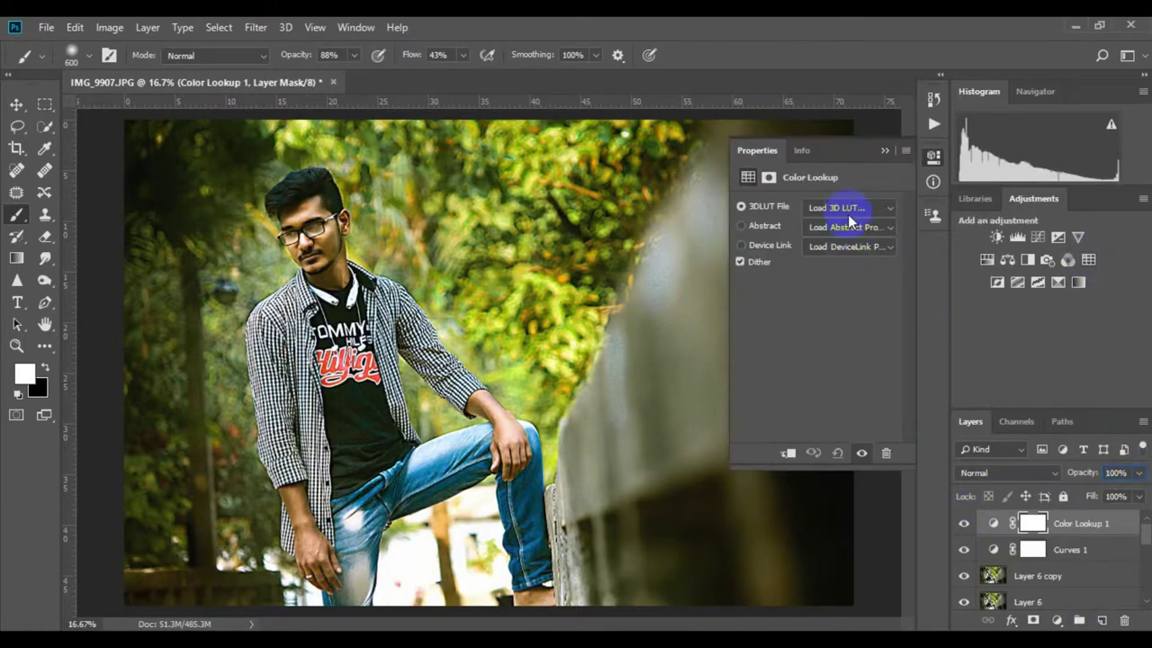
{"action": "left_click", "coordinate": [850, 206]}
{"action": "left_click", "coordinate": [858, 283]}
{"action": "left_click", "coordinate": [882, 152]}
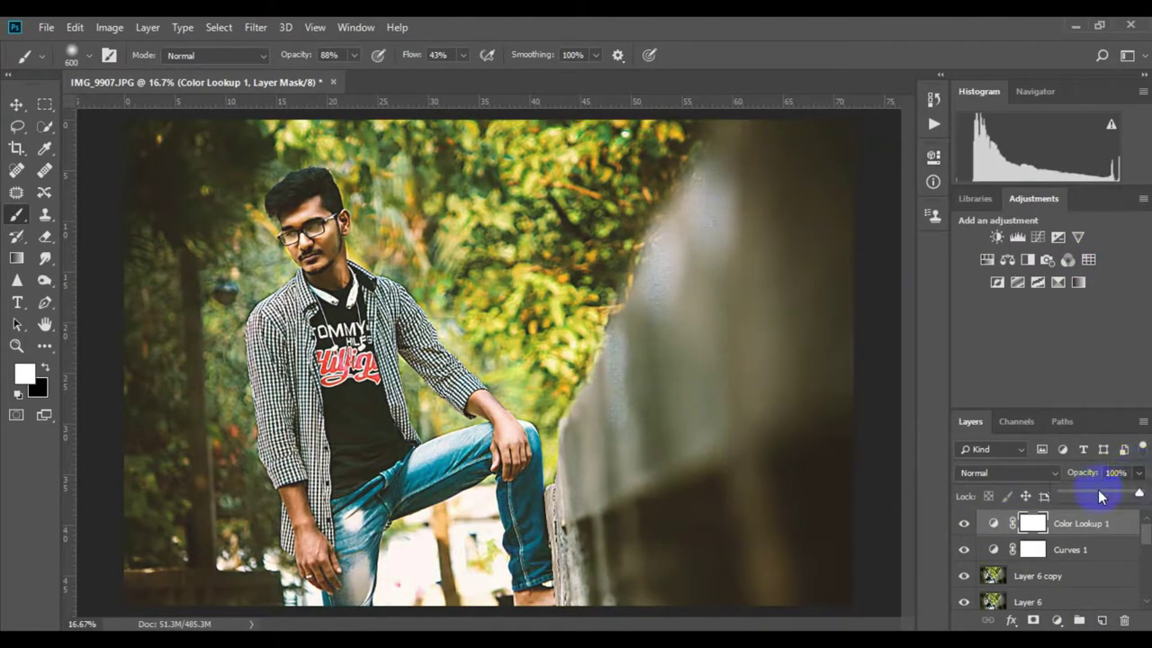
- Set Color Lookup to 88% opacity, lower its copy to 35%, and stamp into Layer 7
{"action": "left_click_drag", "start_coordinate": [1115, 494], "coordinate": [1131, 492]}
{"action": "left_click", "coordinate": [1139, 496]}
{"action": "left_click", "coordinate": [1138, 473]}
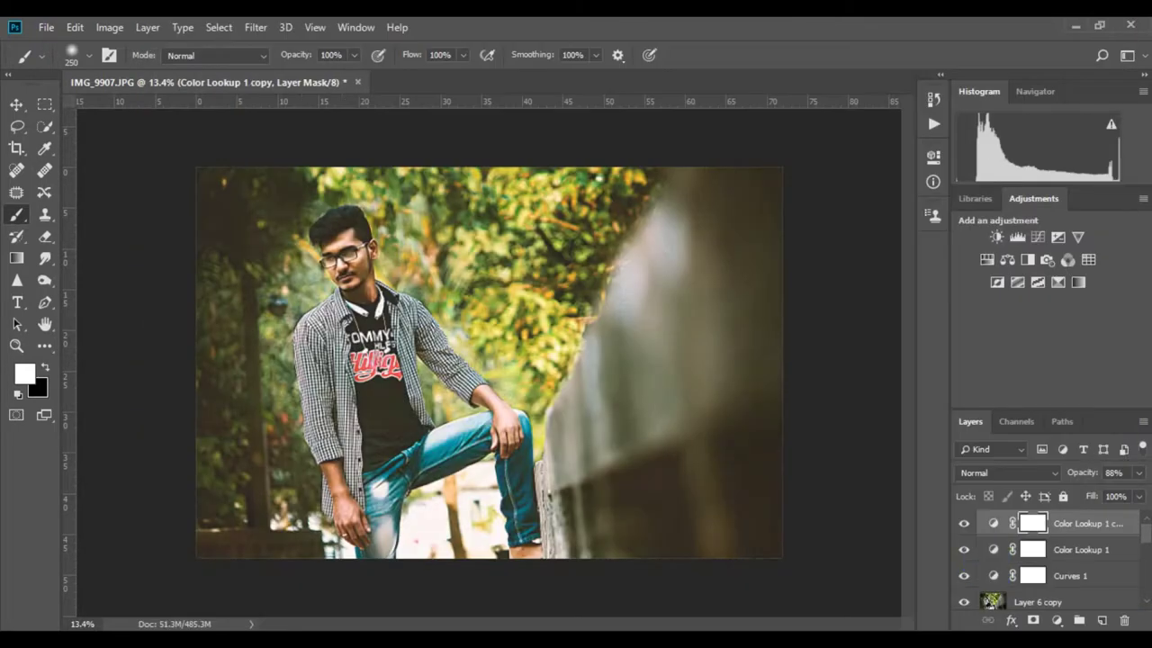
{"action": "left_click", "coordinate": [1138, 472]}
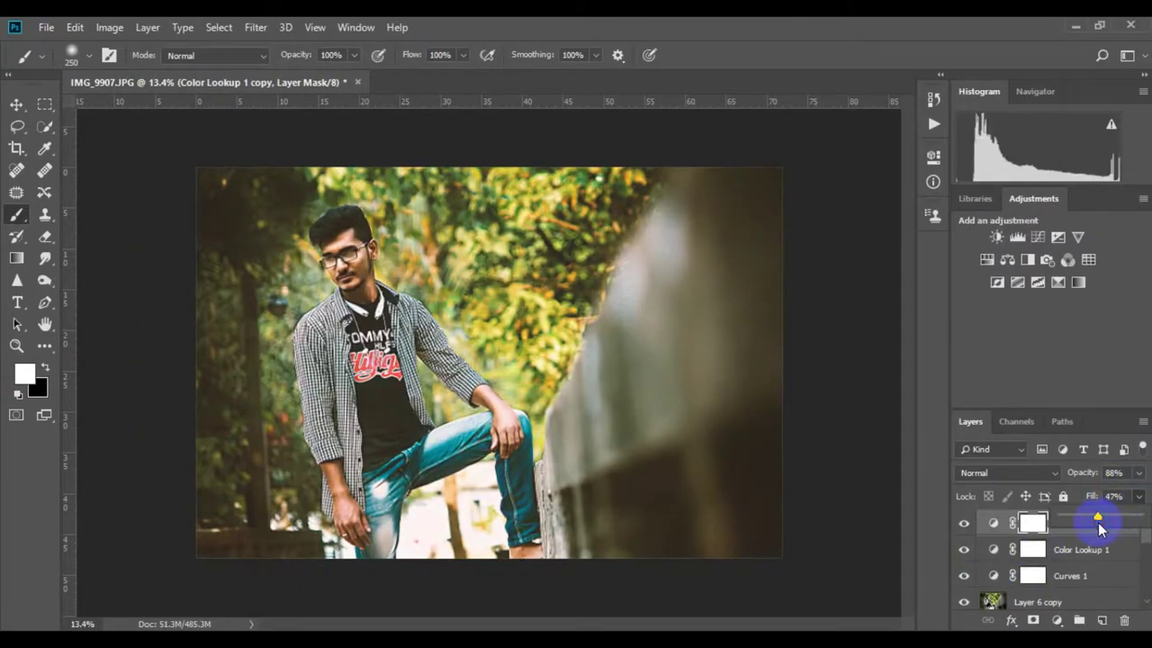
{"action": "left_click_drag", "start_coordinate": [1129, 494], "coordinate": [1092, 492]}
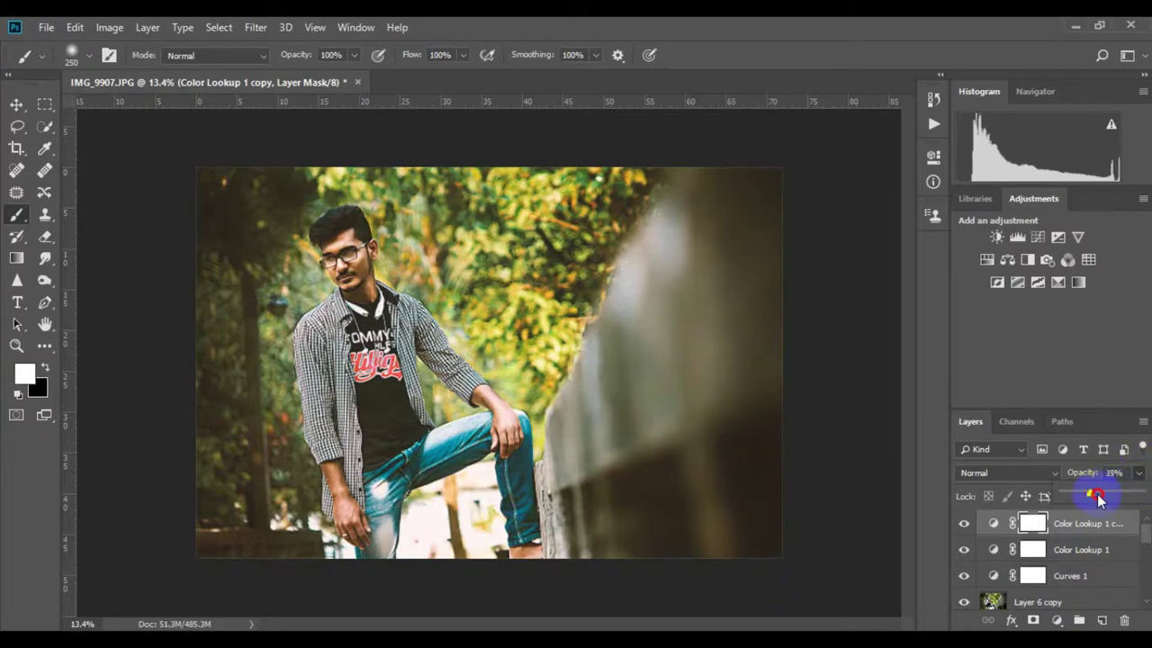
{"action": "key", "text": "ctrl+alt+shift+e"}
- In Camera Raw on Layer 7, reset Exposure, warm Temperature, and set Oranges hue +11, Yellows hue -68
{"action": "left_click", "coordinate": [255, 27]}
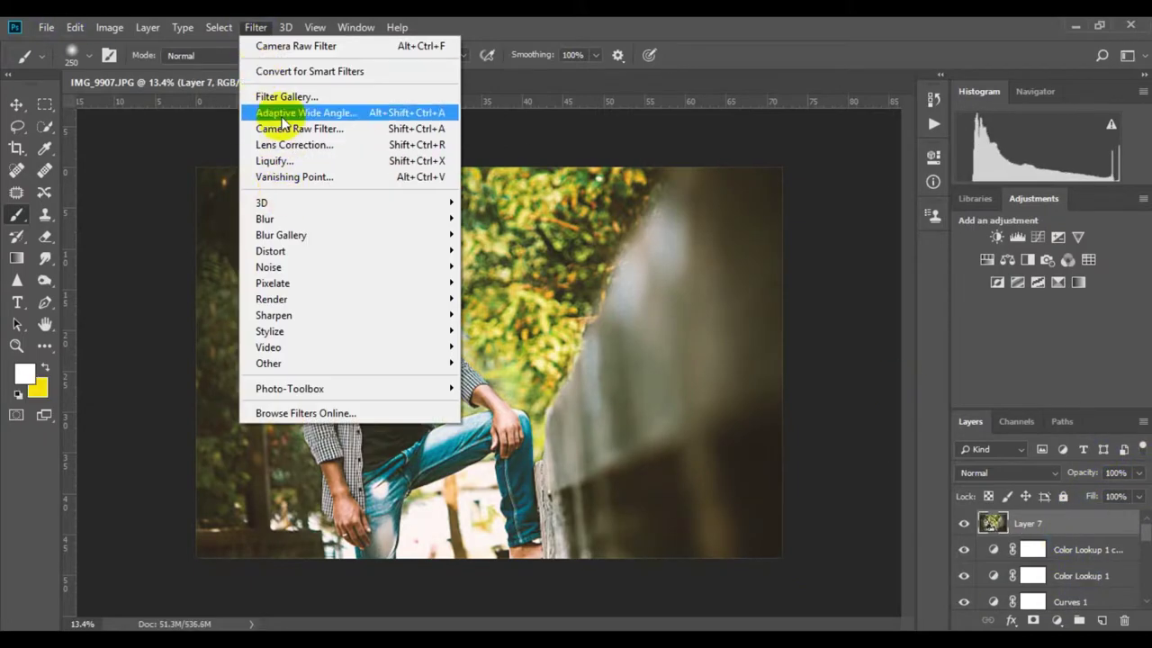
{"action": "left_click", "coordinate": [279, 126]}
{"action": "mouse_move", "coordinate": [993, 416]}
{"action": "left_mouse_down"}
{"action": "mouse_move", "coordinate": [972, 423]}
{"action": "mouse_move", "coordinate": [995, 421]}
{"action": "left_mouse_up"}
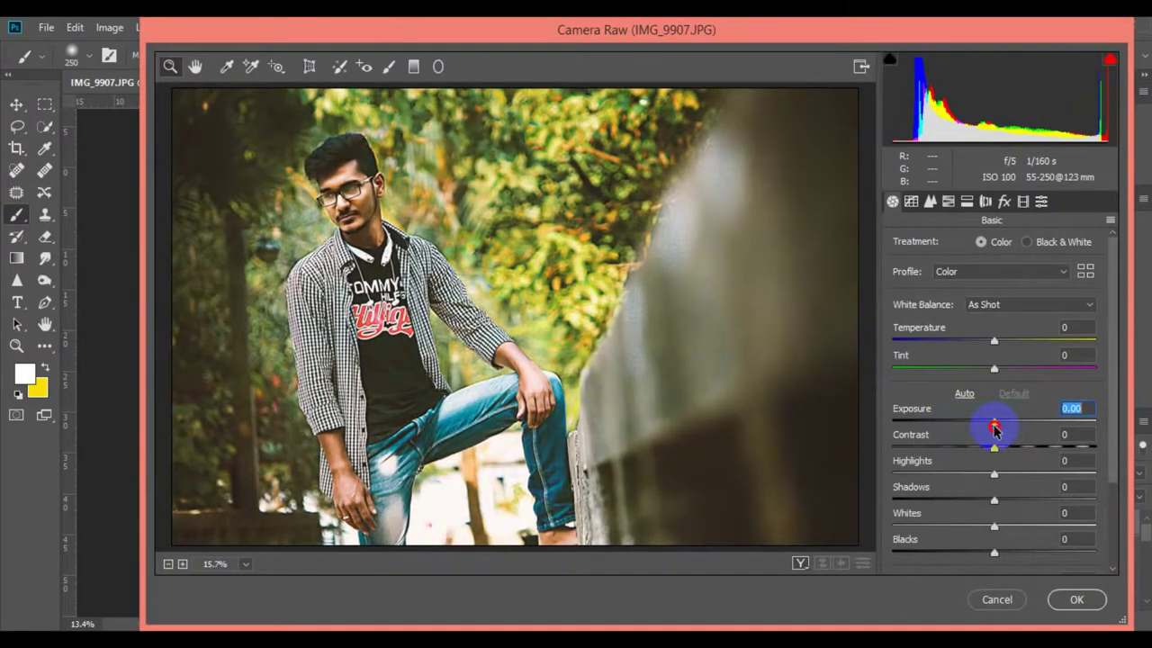
{"action": "left_click", "coordinate": [993, 473]}
{"action": "mouse_move", "coordinate": [995, 347]}
{"action": "left_mouse_down"}
{"action": "mouse_move", "coordinate": [1000, 339]}
{"action": "mouse_move", "coordinate": [971, 364]}
{"action": "left_mouse_up"}
{"action": "left_click", "coordinate": [949, 201]}
{"action": "mouse_move", "coordinate": [999, 335]}
{"action": "left_mouse_down"}
{"action": "mouse_move", "coordinate": [1015, 335]}
{"action": "mouse_move", "coordinate": [1007, 369]}
{"action": "mouse_move", "coordinate": [924, 364]}
{"action": "mouse_move", "coordinate": [898, 378]}
{"action": "mouse_move", "coordinate": [994, 353]}
{"action": "mouse_move", "coordinate": [978, 367]}
{"action": "left_mouse_up"}
{"action": "left_click", "coordinate": [902, 246]}
- Apply the Camera Raw edits, then paint and discard a trial dark Overlay layer
{"action": "left_click", "coordinate": [1076, 599]}
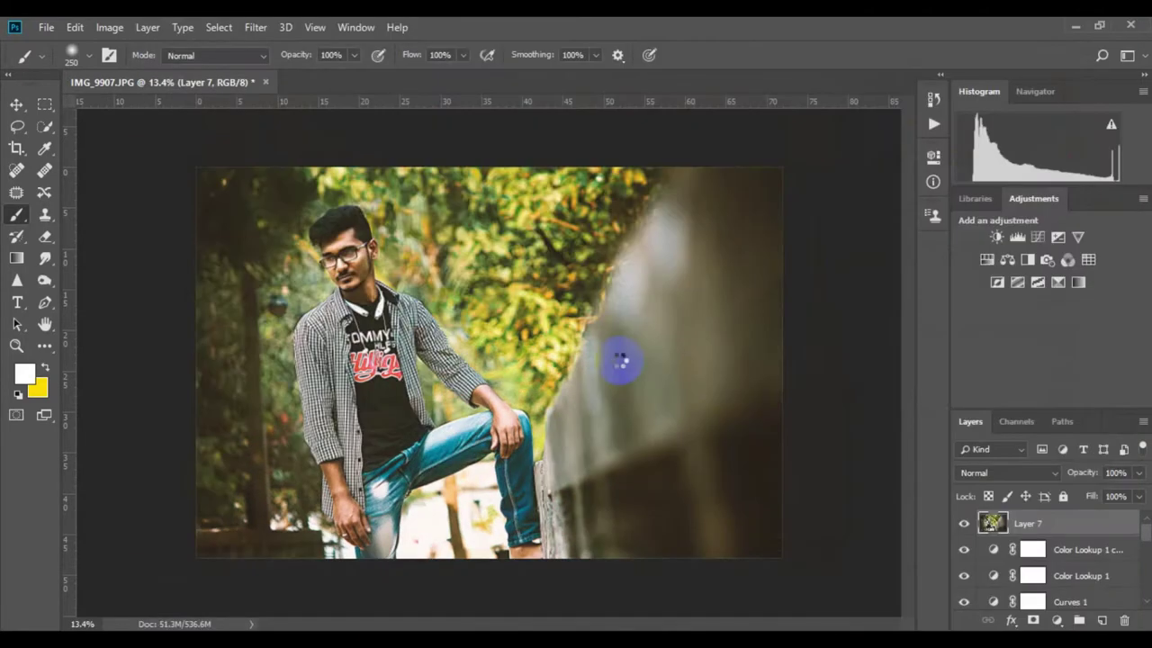
{"action": "left_click", "coordinate": [1103, 621]}
{"action": "left_click", "coordinate": [24, 372]}
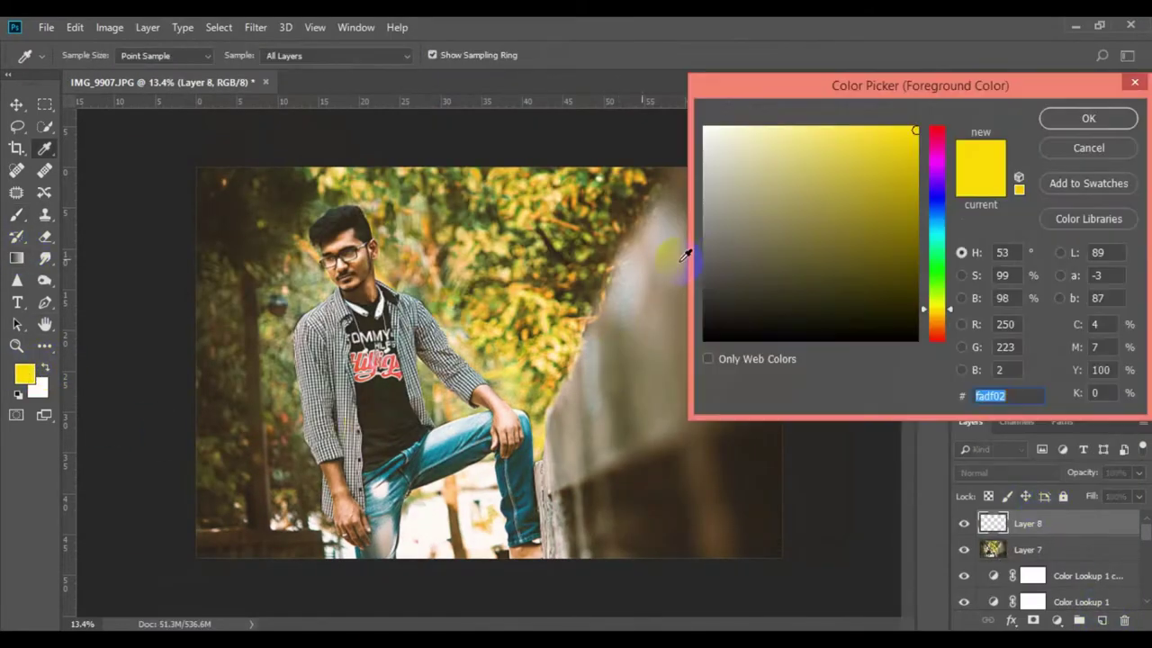
{"action": "left_click", "coordinate": [1088, 116]}
{"action": "key", "text": "bracketright"}
{"action": "key", "text": "bracketright"}
{"action": "key", "text": "bracketright"}
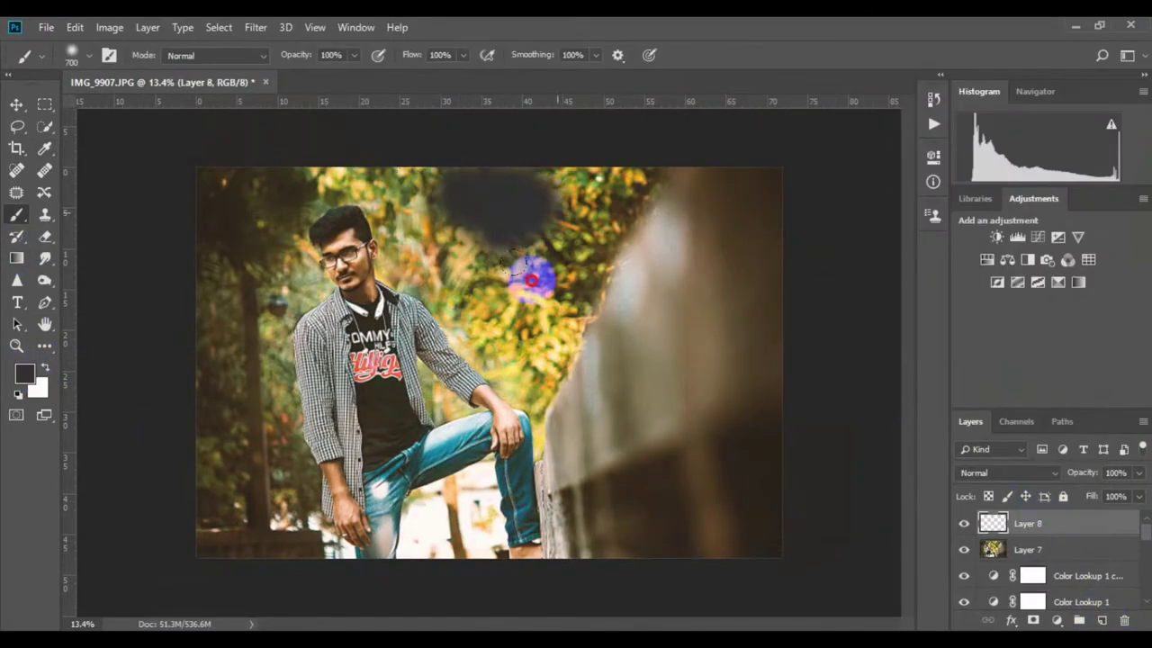
{"action": "left_click_drag", "start_coordinate": [490, 199], "coordinate": [558, 297]}
{"action": "left_click", "coordinate": [990, 473]}
{"action": "left_click", "coordinate": [972, 253]}
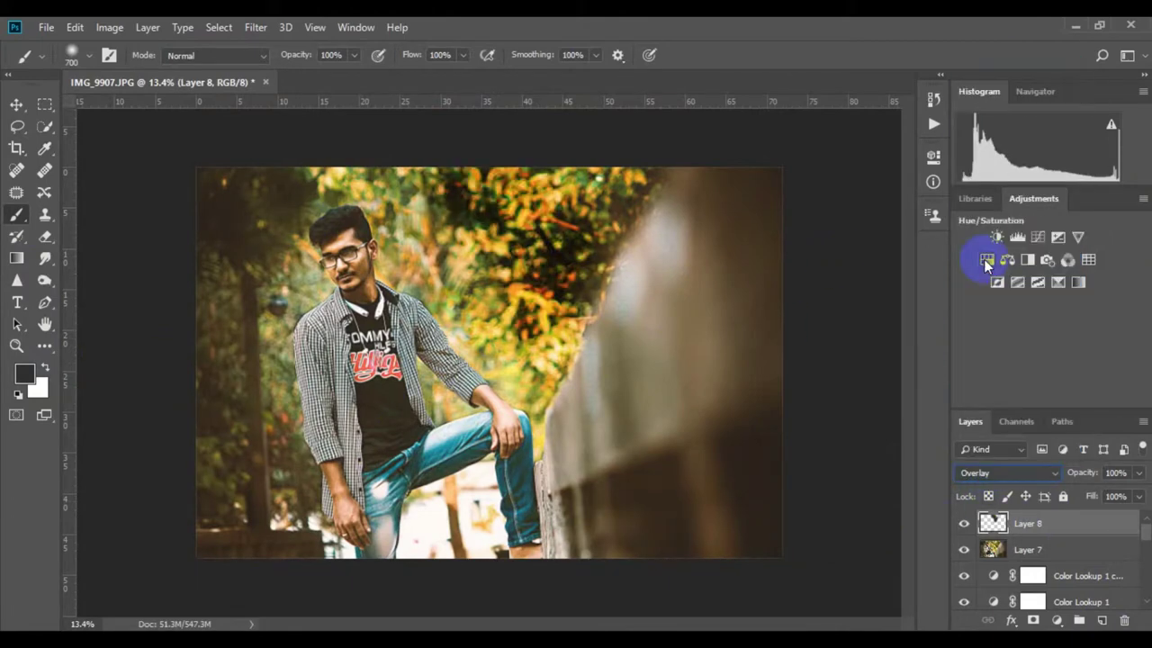
{"action": "left_click_drag", "start_coordinate": [1026, 550], "coordinate": [1125, 623]}
- Sample a warm yellow from the photo and paint a soft dab in the trees on a new layer
{"action": "left_click", "coordinate": [24, 373]}
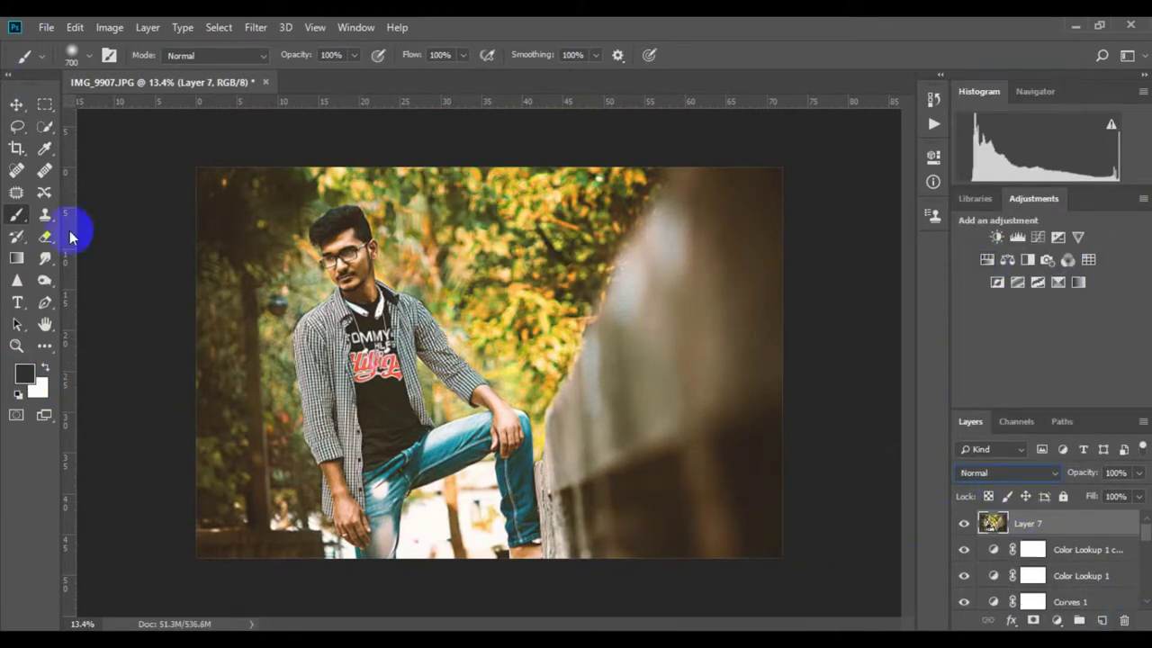
{"action": "left_click", "coordinate": [334, 245]}
{"action": "left_click", "coordinate": [1088, 118]}
{"action": "key", "text": "b"}
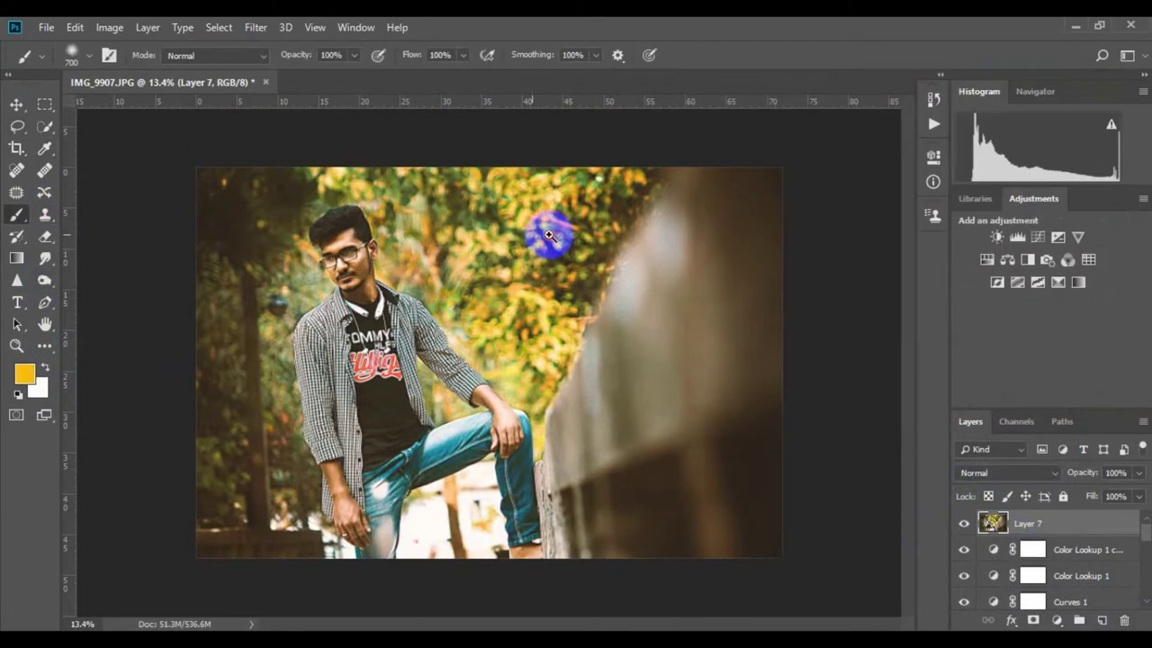
{"action": "scroll", "coordinate": [547, 236], "scroll_direction": "up", "scroll_amount": 4}
{"action": "left_click", "coordinate": [1102, 620]}
{"action": "scroll", "coordinate": [491, 288], "scroll_direction": "up", "scroll_amount": 3}
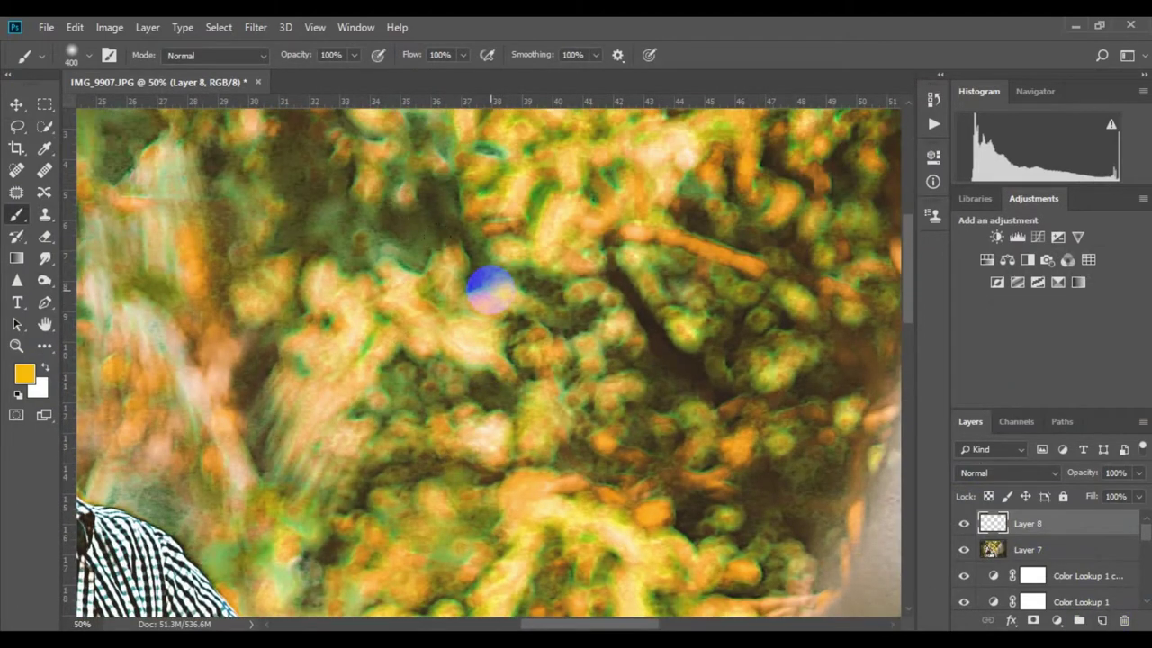
{"action": "left_click", "coordinate": [491, 288]}
- Set the glow layer to Screen blending and enlarge it to about 232%
{"action": "key", "text": "x"}
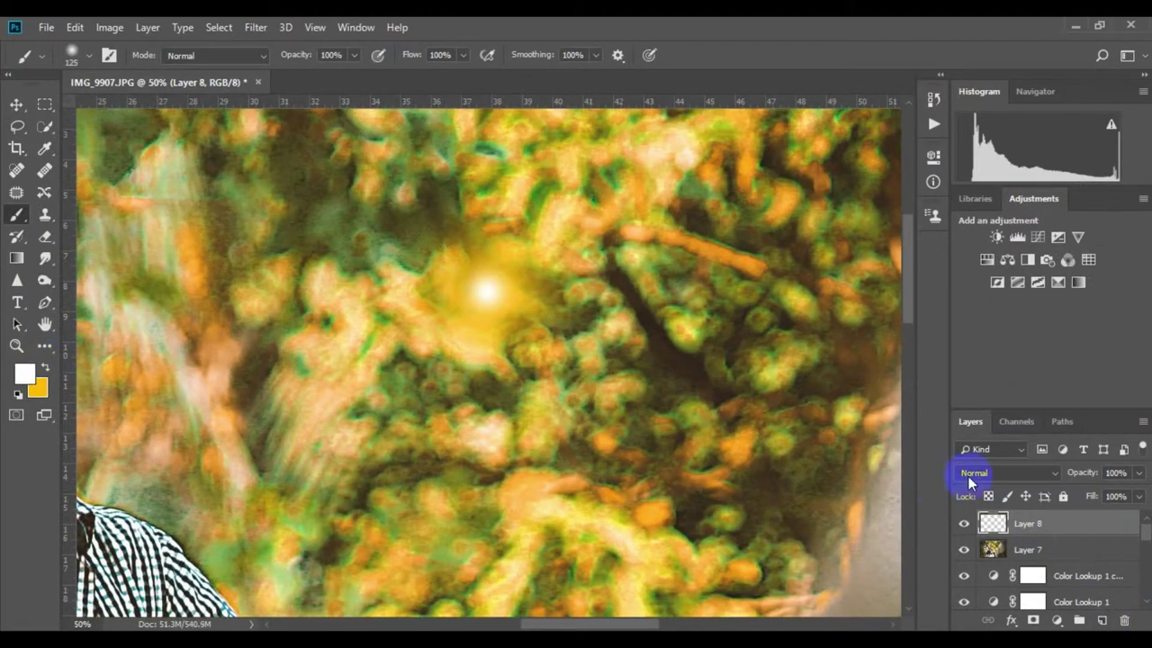
{"action": "left_click", "coordinate": [968, 480]}
{"action": "left_click", "coordinate": [998, 185]}
{"action": "scroll", "coordinate": [535, 340], "scroll_direction": "down", "scroll_amount": 3}
{"action": "scroll", "coordinate": [494, 275], "scroll_direction": "down", "scroll_amount": 2}
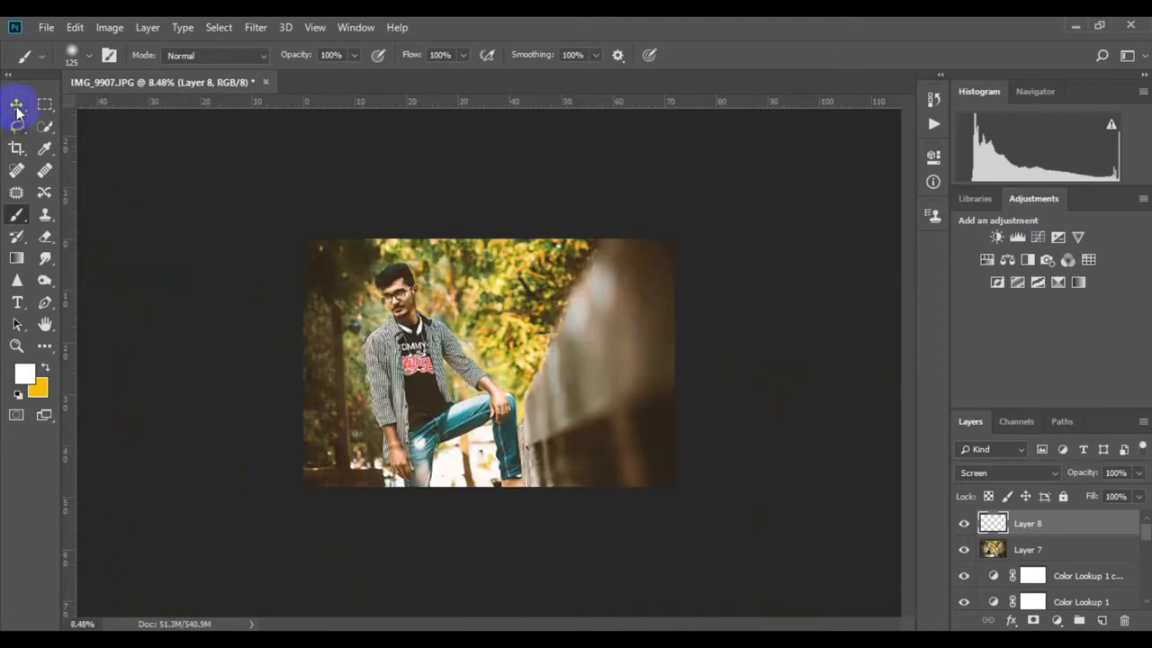
{"action": "key", "text": "ctrl+t"}
{"action": "scroll", "coordinate": [540, 234], "scroll_direction": "up", "scroll_amount": 2}
{"action": "mouse_move", "coordinate": [550, 244]}
{"action": "left_mouse_down"}
{"action": "mouse_move", "coordinate": [644, 320]}
{"action": "mouse_move", "coordinate": [620, 435]}
{"action": "mouse_move", "coordinate": [488, 327]}
{"action": "left_mouse_up"}
{"action": "scroll", "coordinate": [684, 478], "scroll_direction": "down", "scroll_amount": 2}
{"action": "left_click", "coordinate": [763, 55]}
- Lower the glow's opacity, reposition it, set fill to 80%, and stamp into Layer 9
{"action": "key", "text": "b"}
{"action": "left_click", "coordinate": [1138, 472]}
{"action": "left_click_drag", "start_coordinate": [1137, 493], "coordinate": [1108, 493]}
{"action": "key", "text": "ctrl+t"}
{"action": "left_click_drag", "start_coordinate": [528, 329], "coordinate": [505, 299]}
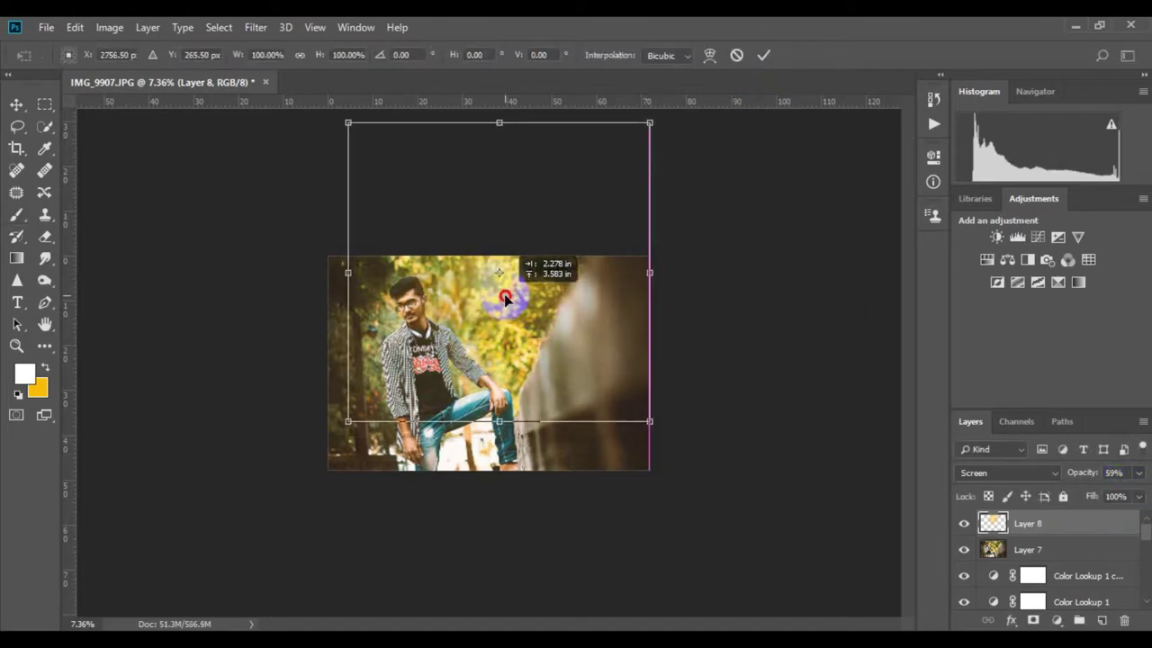
{"action": "left_click", "coordinate": [763, 55]}
{"action": "left_click", "coordinate": [1139, 496]}
{"action": "left_click_drag", "start_coordinate": [1140, 518], "coordinate": [1122, 519]}
{"action": "key", "text": "ctrl+plus"}
{"action": "key", "text": "ctrl+plus"}
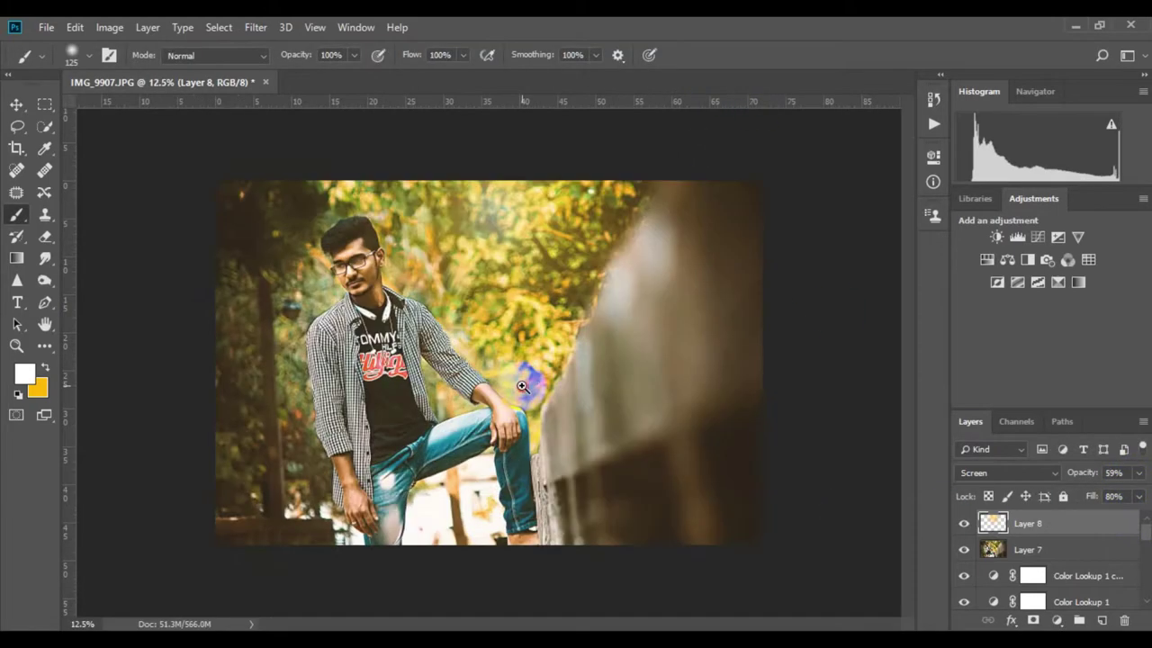
{"action": "scroll", "coordinate": [522, 386], "scroll_direction": "up", "scroll_amount": 1}
{"action": "key", "text": "ctrl+alt+shift+e"}
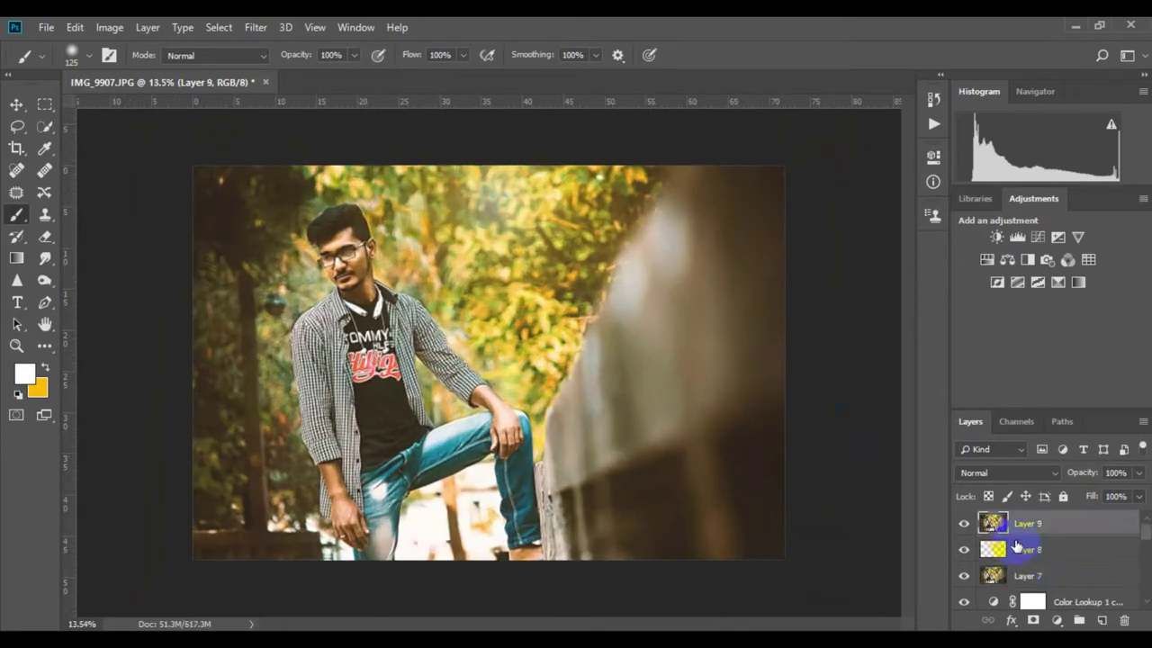
- Hide all the edit layers beneath the stamped Layer 9
{"action": "left_click_drag", "start_coordinate": [1035, 411], "coordinate": [1035, 250]}
{"action": "left_click_drag", "start_coordinate": [964, 494], "coordinate": [961, 601]}
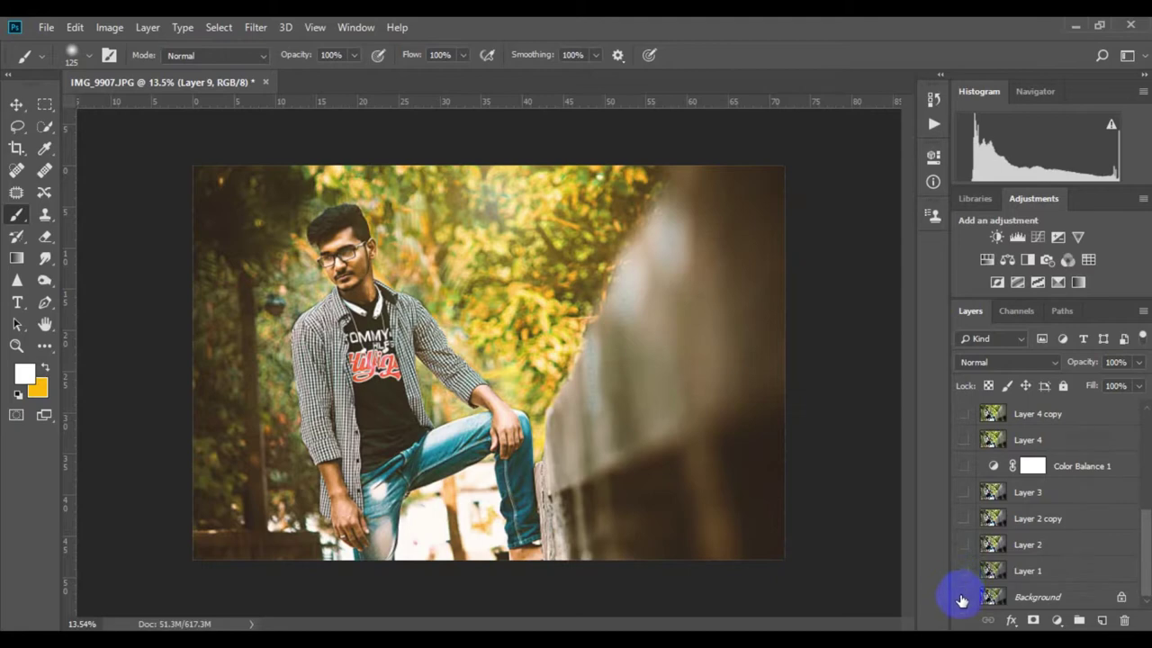
{"action": "scroll", "coordinate": [961, 576], "scroll_direction": "up", "scroll_amount": 5}
- Toggle Layer 9 on and off to compare before and after, leaving the warm grade visible
{"action": "left_click", "coordinate": [965, 413]}
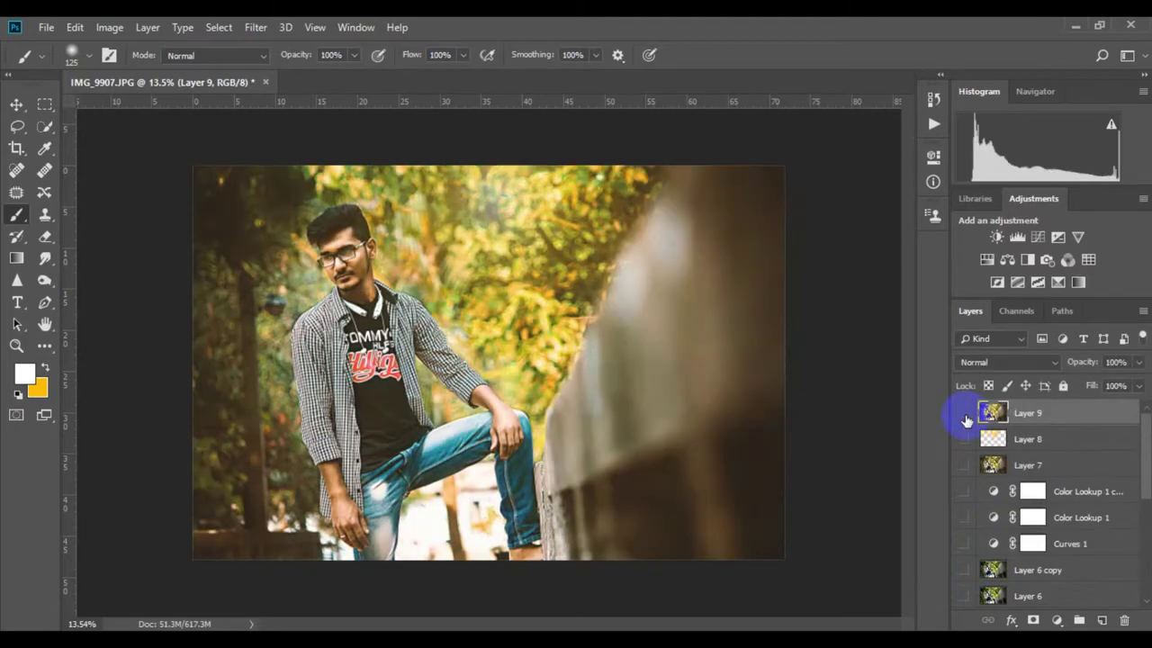
{"action": "double_click", "coordinate": [965, 413]}
{"action": "double_click", "coordinate": [965, 414]}
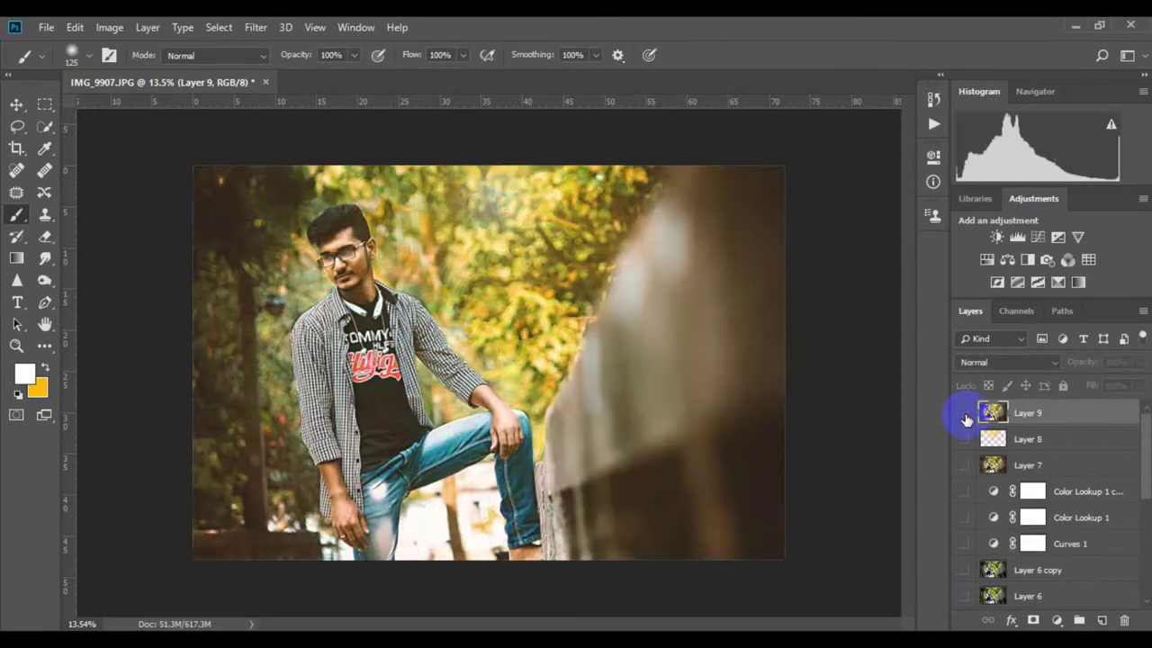
{"action": "double_click", "coordinate": [965, 417]}
{"action": "left_click", "coordinate": [965, 417]}
{"action": "double_click", "coordinate": [966, 417]}
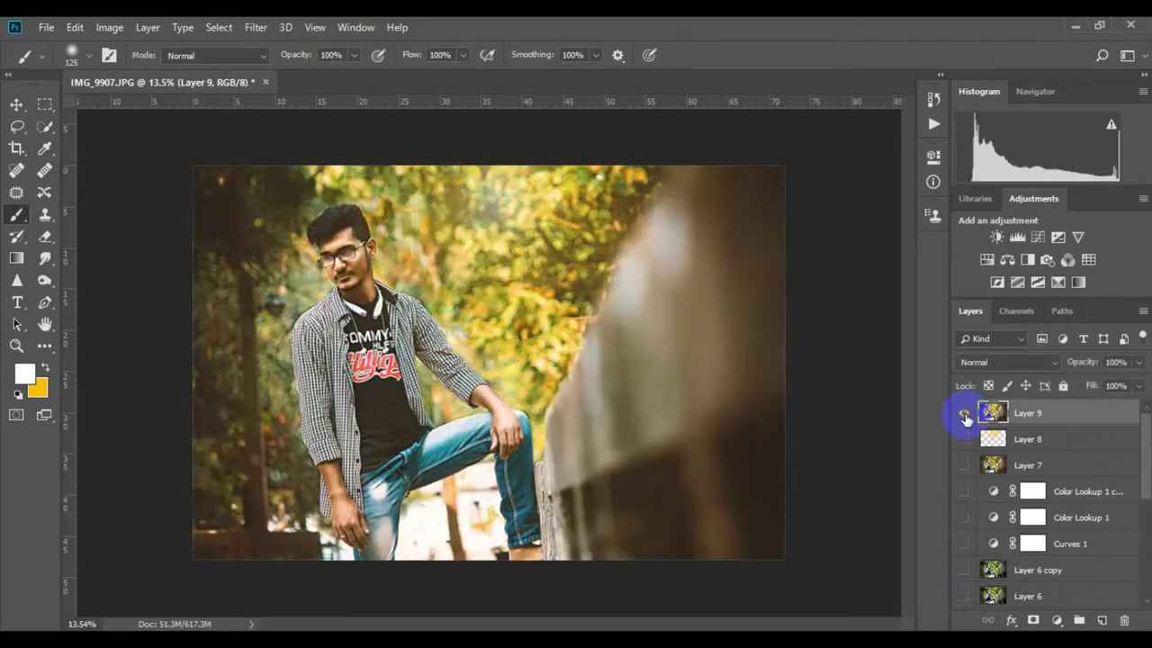
{"action": "left_click", "coordinate": [966, 417]}
{"action": "double_click", "coordinate": [966, 417]}
{"action": "left_click", "coordinate": [966, 416]}
{"action": "left_click", "coordinate": [965, 417]}
{"action": "double_click", "coordinate": [965, 416]}
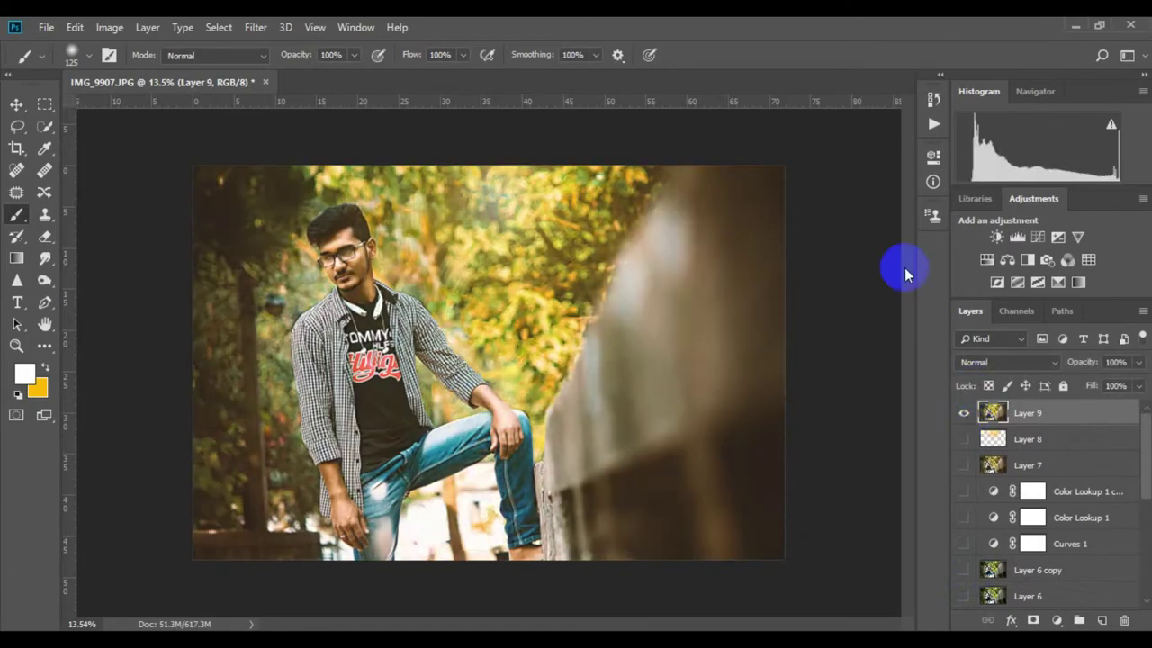